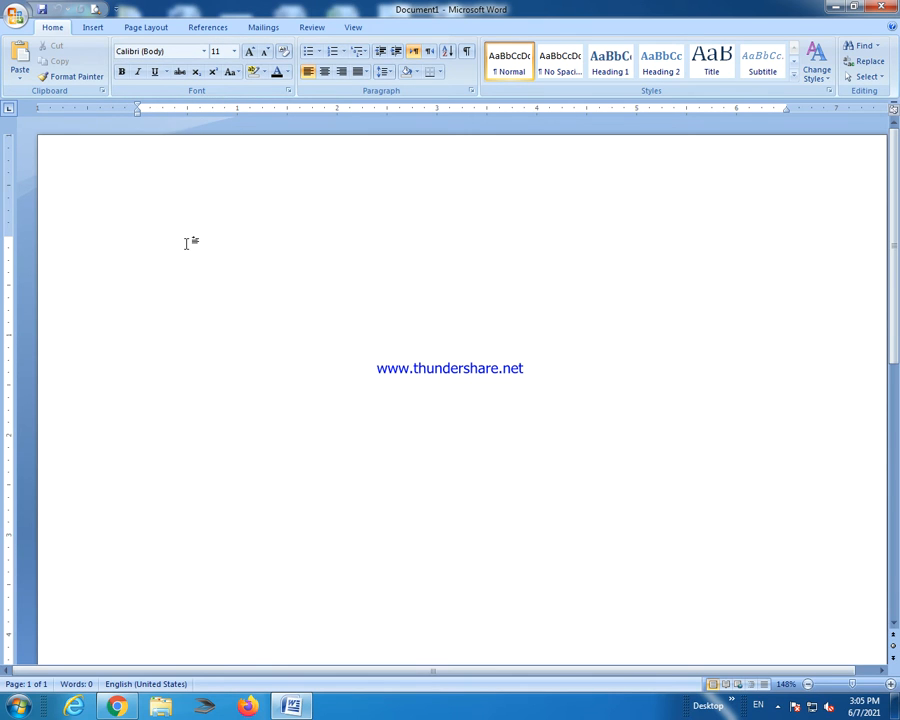
Type 'Virtual college' and set it in Times New Roman, enlarged to 22 pt.
type("virtua")
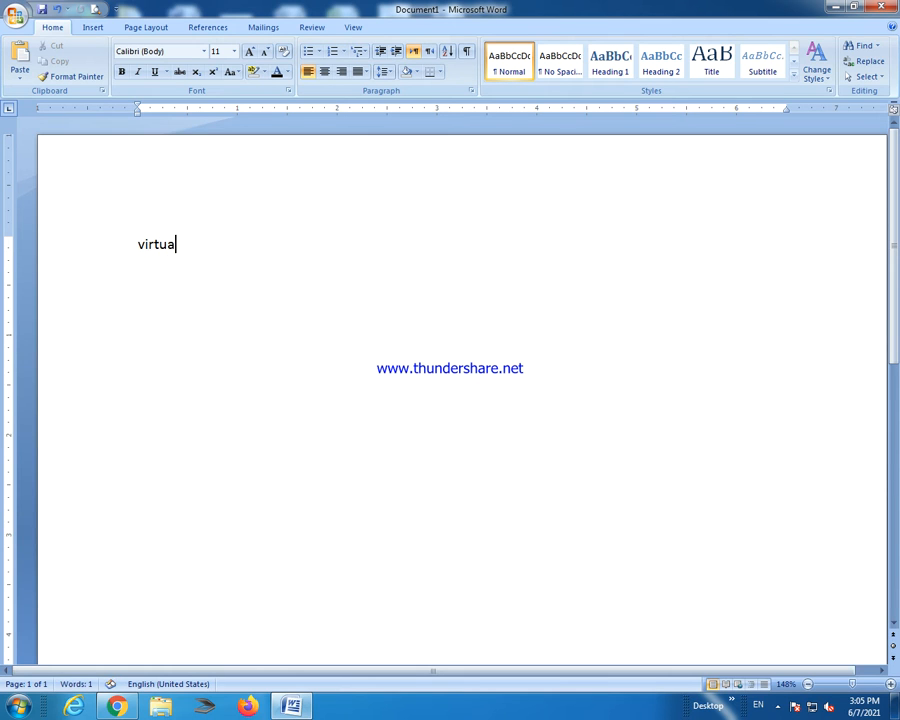
type("l college")
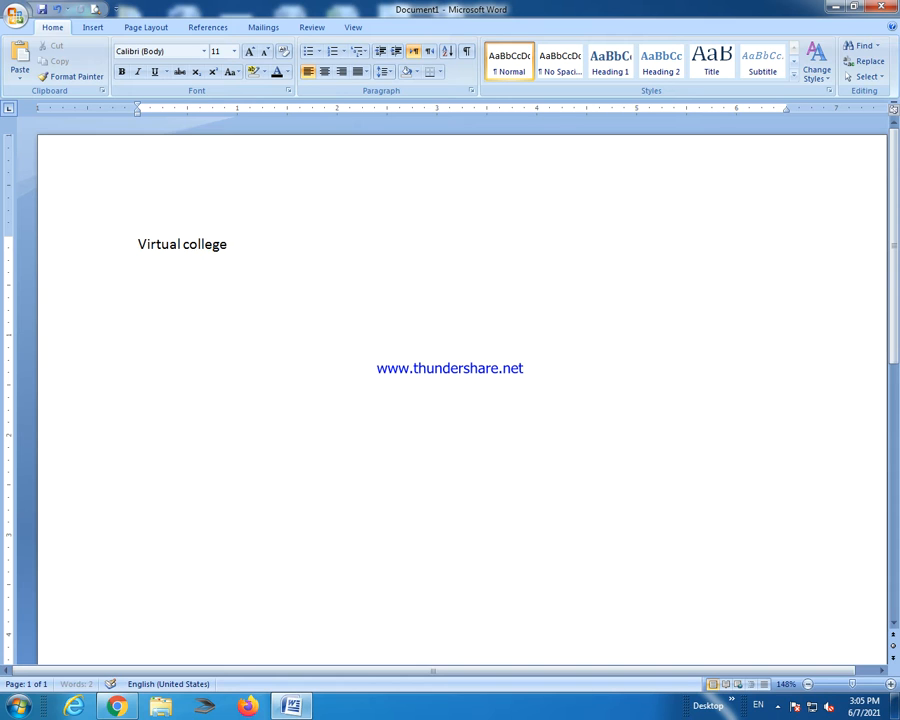
left_click_drag(251, 239, 155, 213)
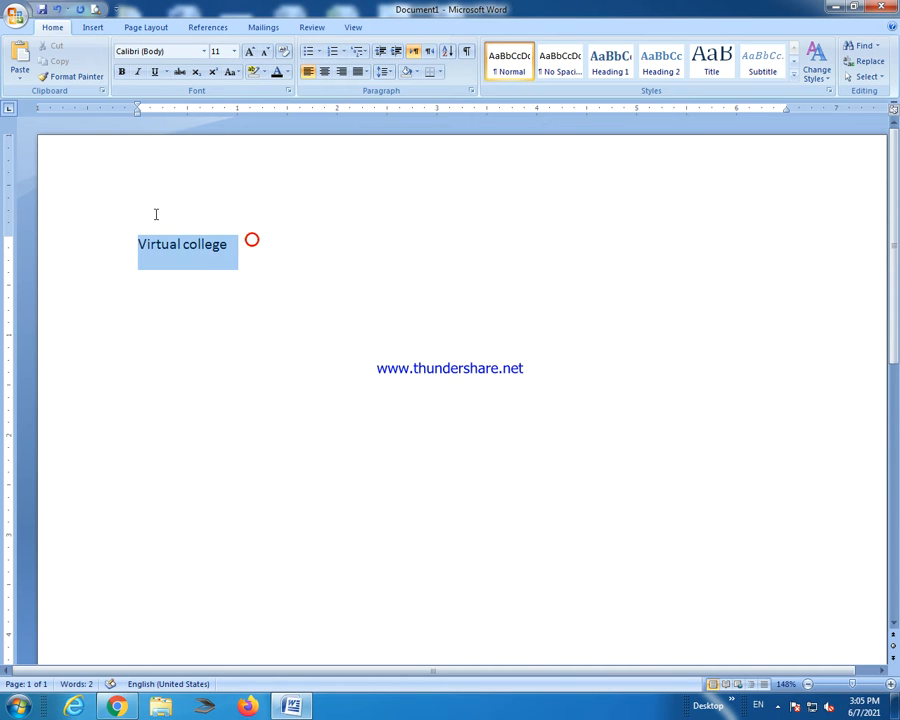
left_click(204, 51)
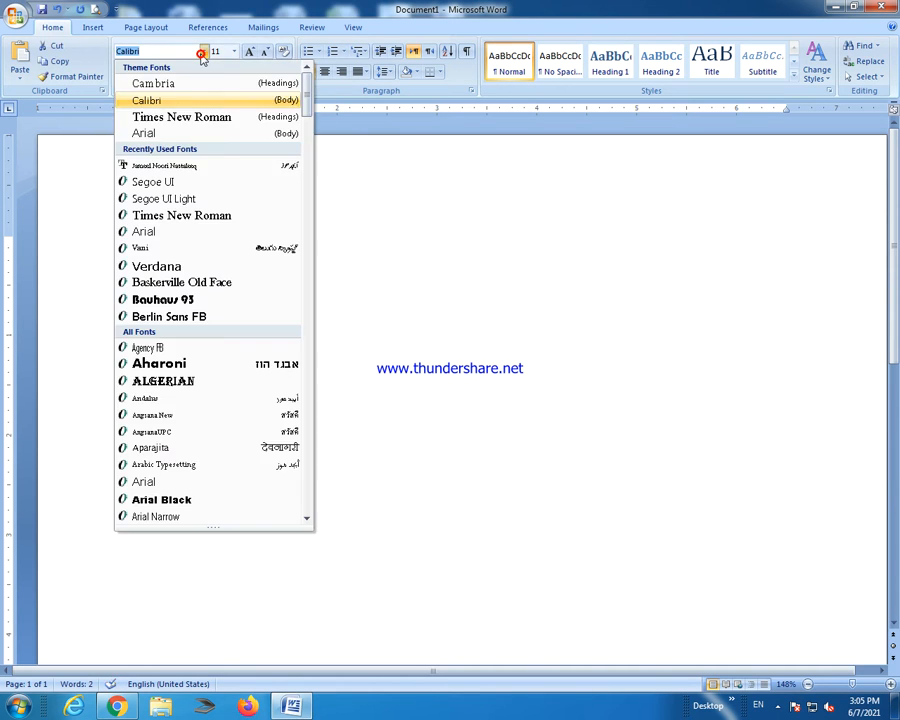
left_click(188, 213)
left_click(249, 51)
left_click(249, 51)
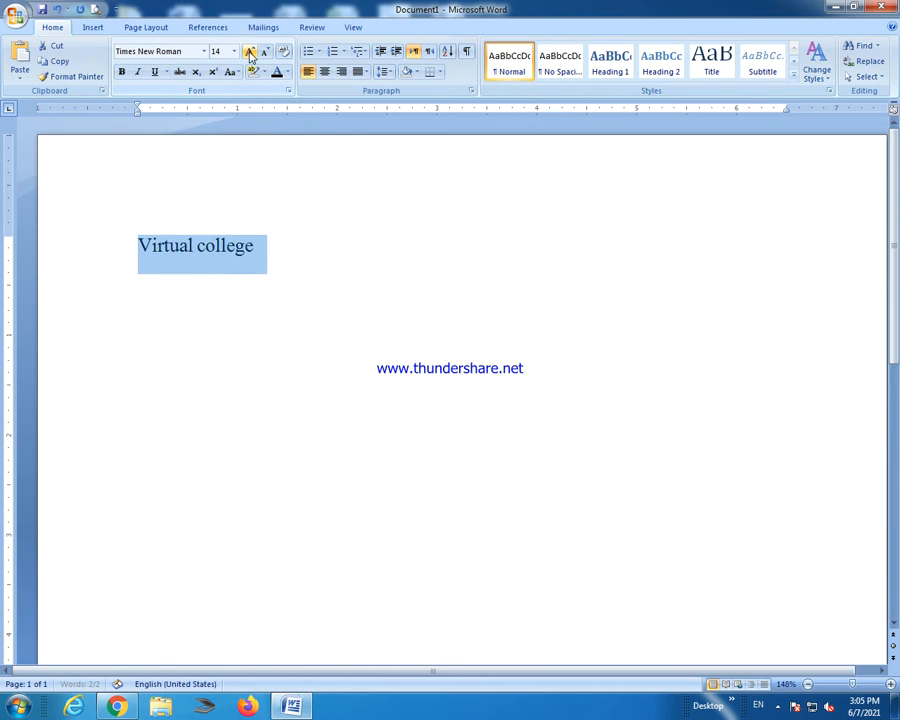
left_click(249, 51)
left_click(249, 51)
left_click(249, 51)
left_click(249, 51)
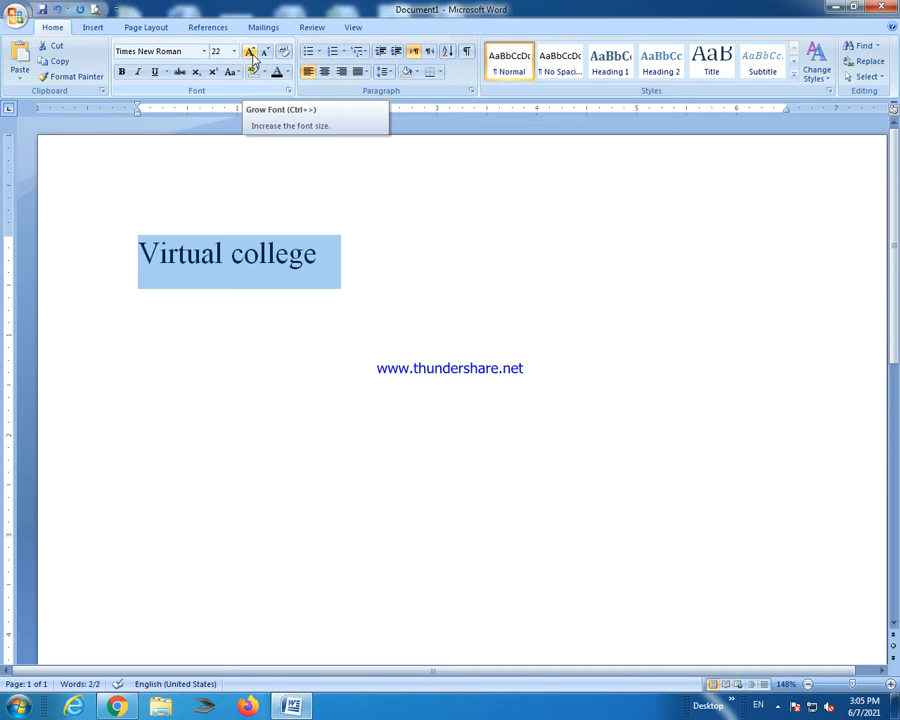
Toggle strikethrough and then subscript on and off for 'Virtual college', leaving it plain.
left_click(180, 73)
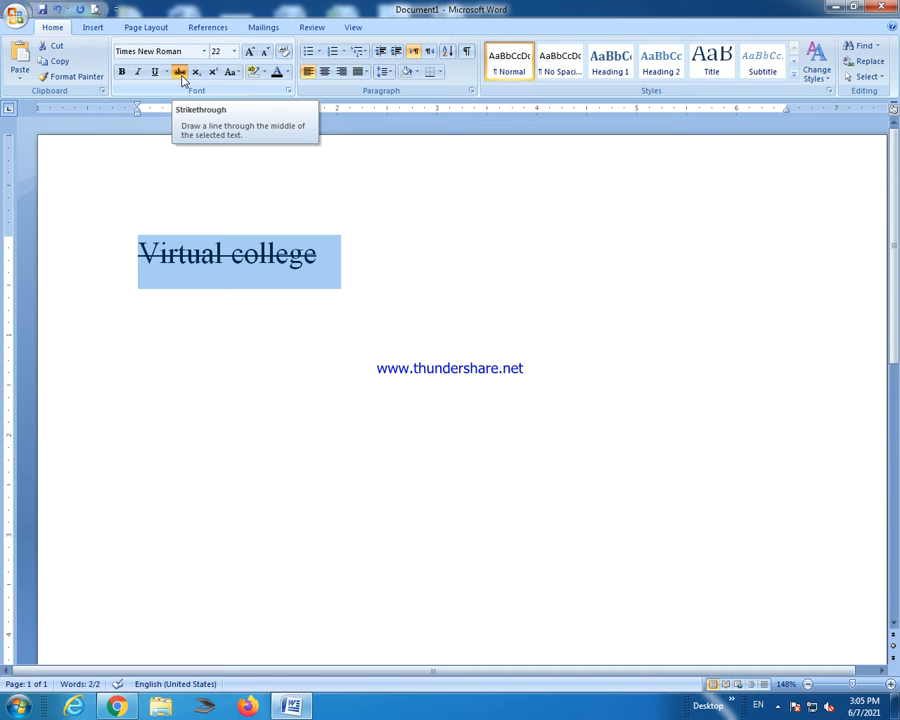
left_click(181, 74)
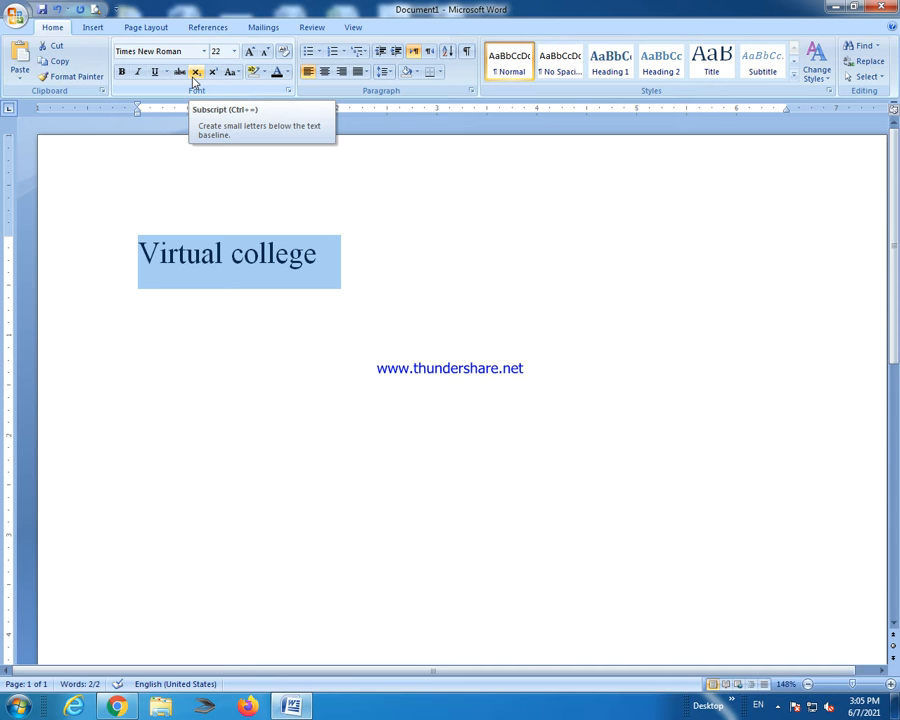
left_click(195, 74)
left_click(195, 74)
left_click(194, 74)
left_click(193, 75)
left_click(193, 75)
left_click(193, 75)
left_click(192, 75)
left_click(192, 76)
Try superscript on and off, then bring up the Change Case options.
left_click(212, 74)
left_click(212, 75)
left_click(212, 74)
left_click(212, 74)
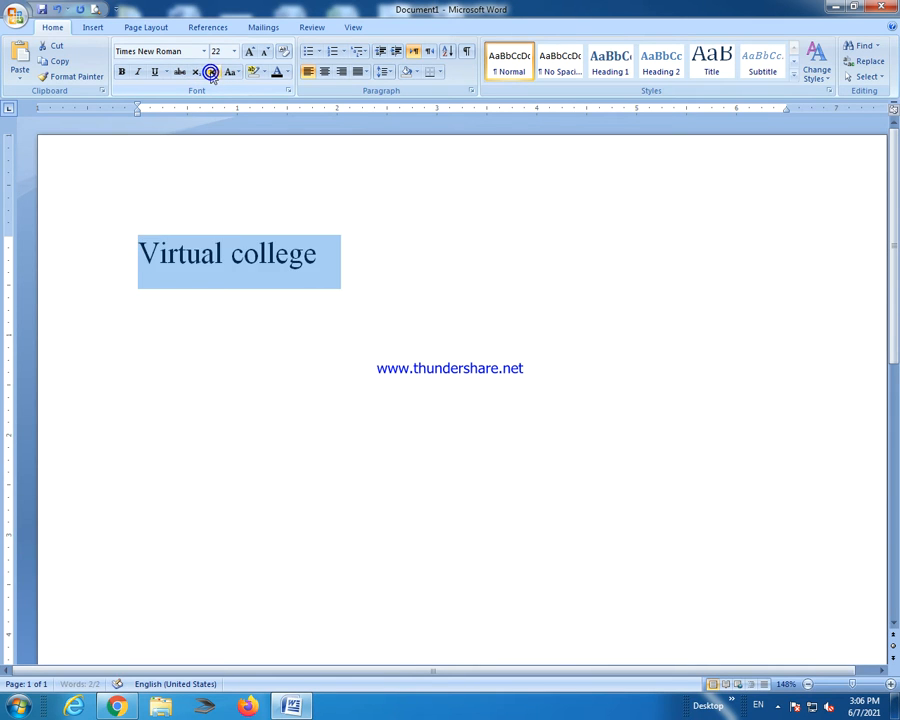
left_click(230, 74)
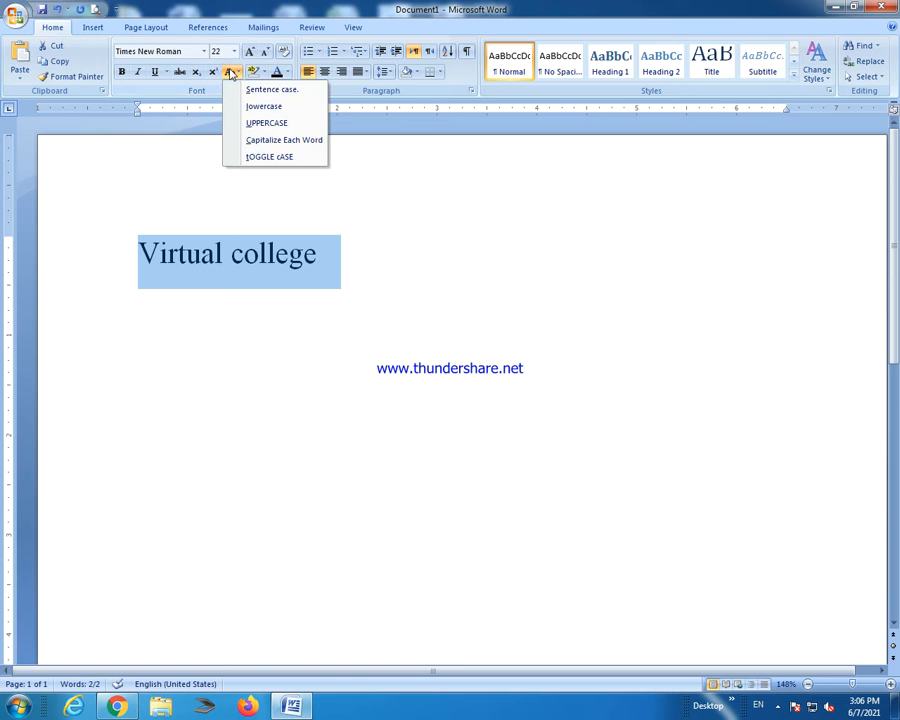
Cycle 'Virtual college' through Capitalize Each Word, Sentence case, UPPERCASE and tOGGLE cASE.
left_click(270, 133)
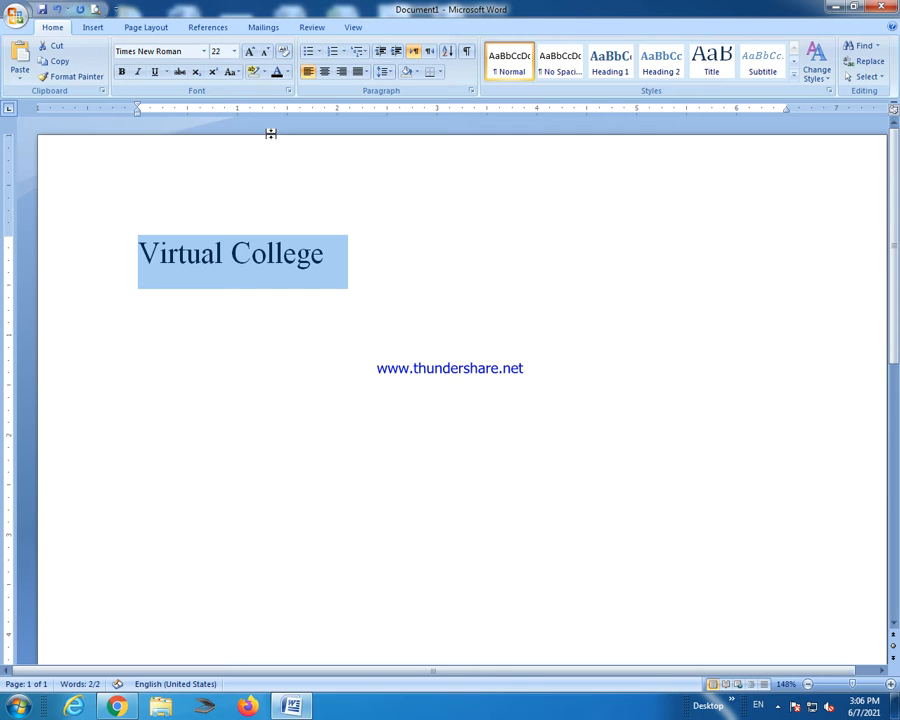
left_click(233, 74)
left_click(248, 93)
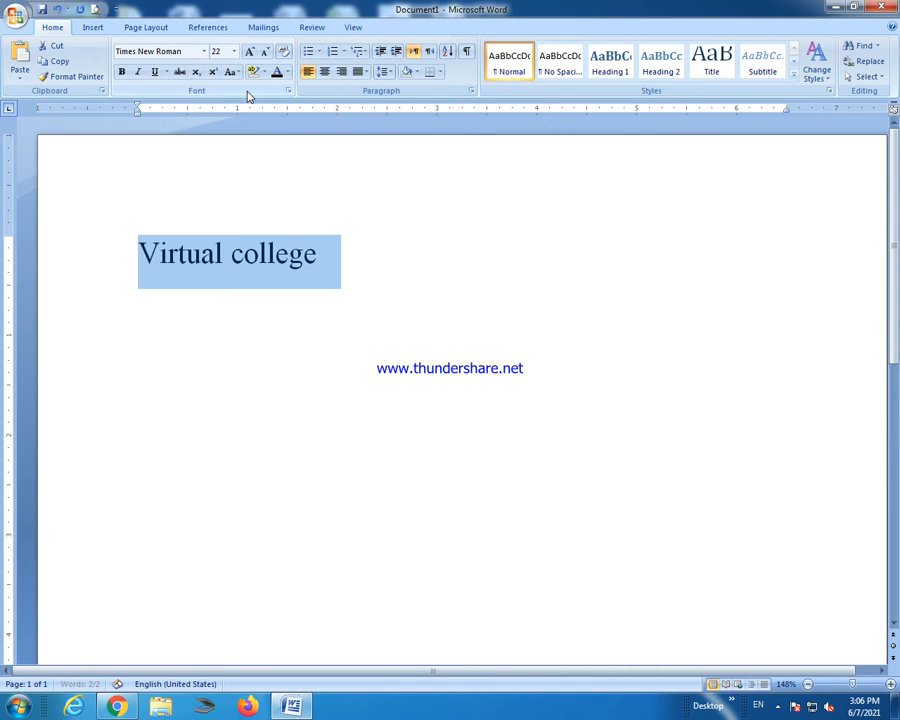
left_click(230, 75)
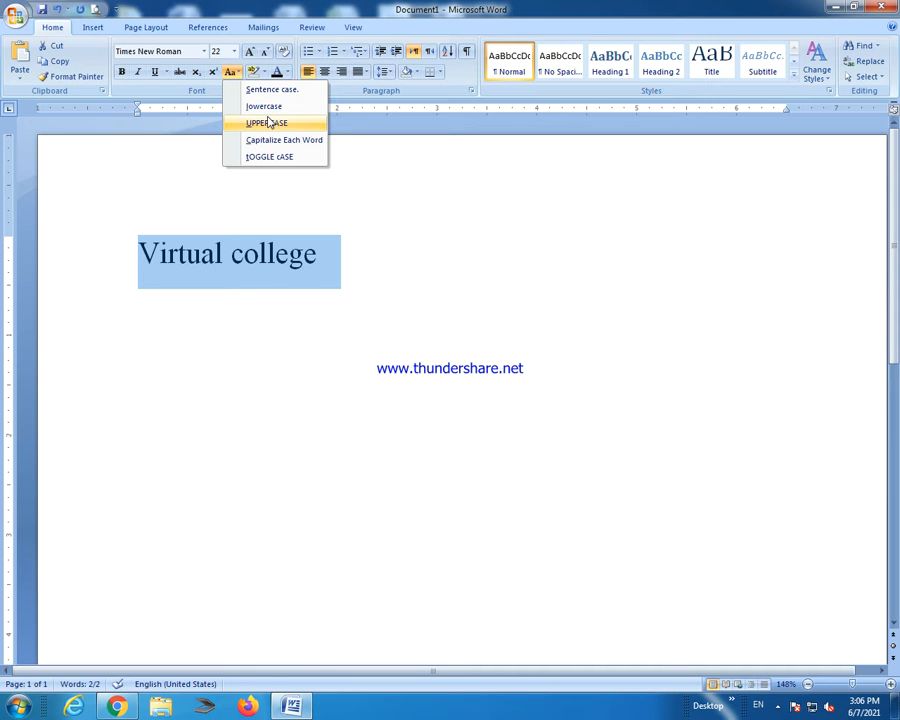
left_click(268, 121)
left_click(230, 73)
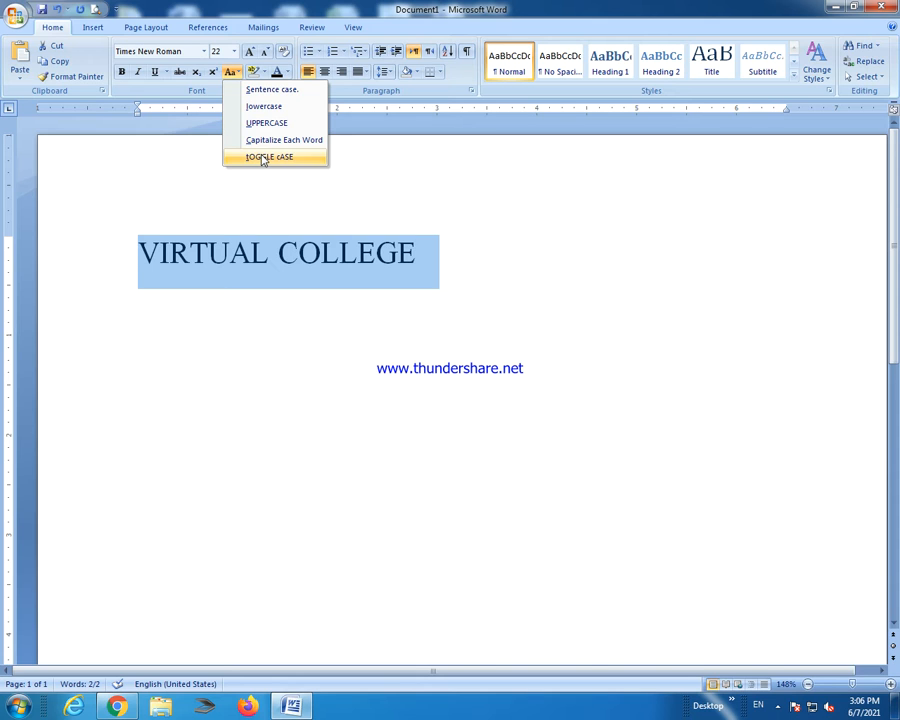
left_click(262, 158)
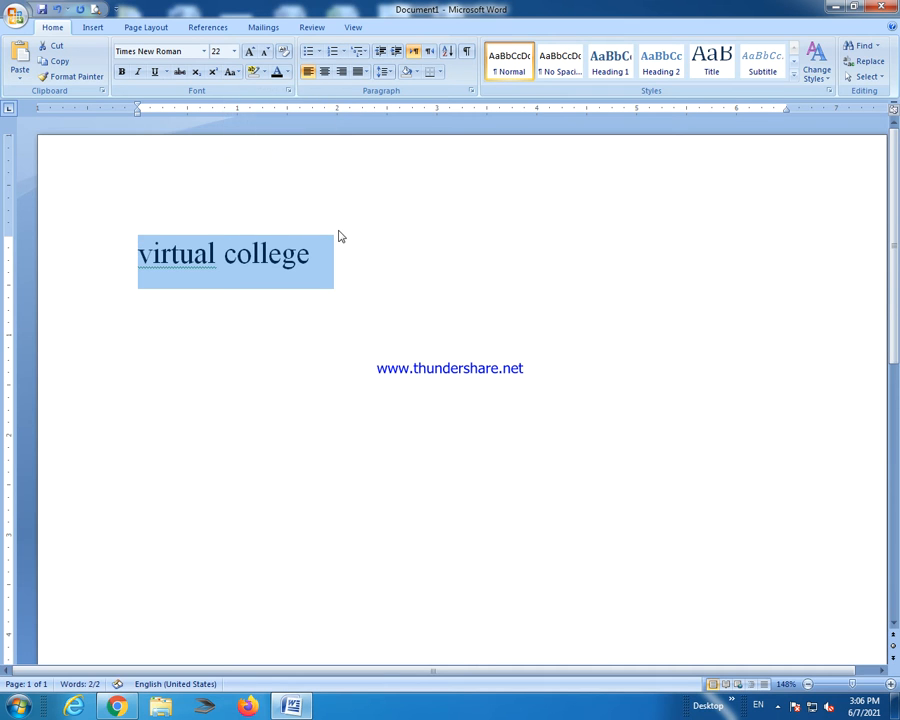
Toggle case twice more and capitalize each word, then settle on lowercase 'virtual college'.
left_click(234, 73)
left_click(260, 157)
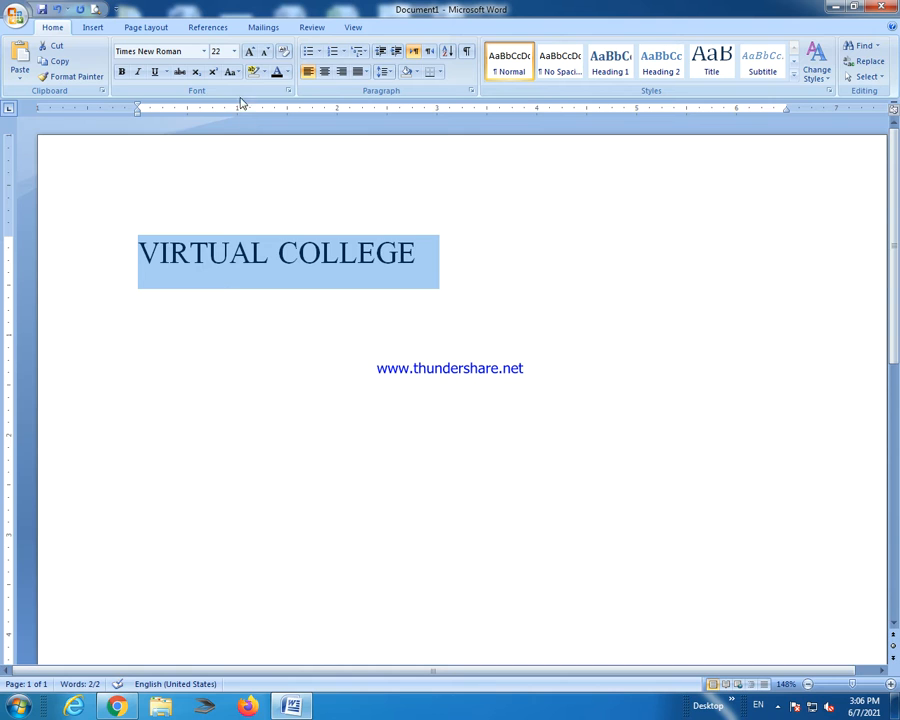
left_click(232, 72)
left_click(262, 156)
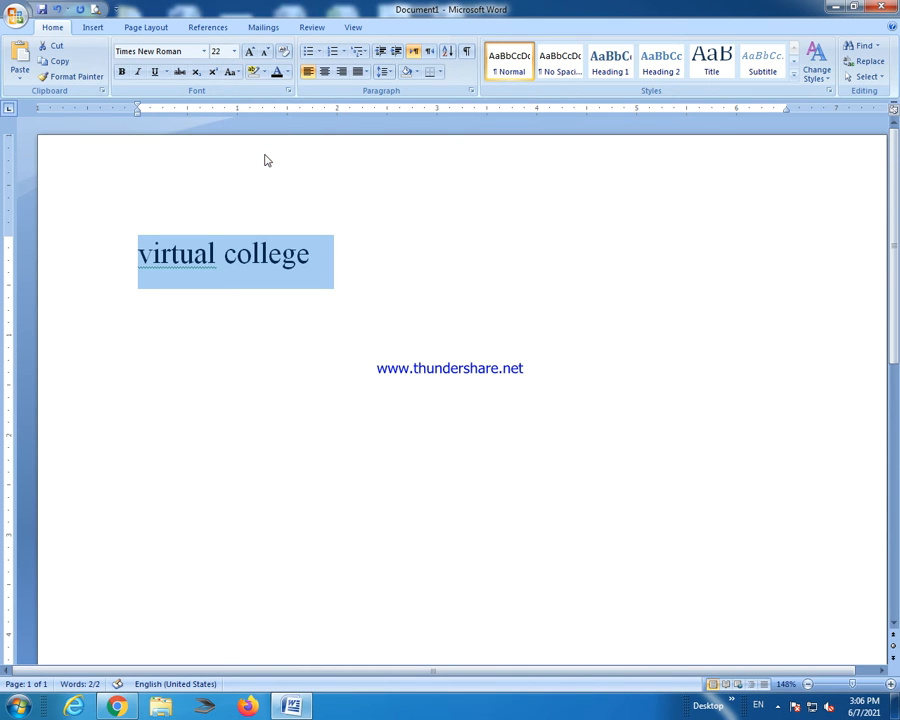
left_click(232, 72)
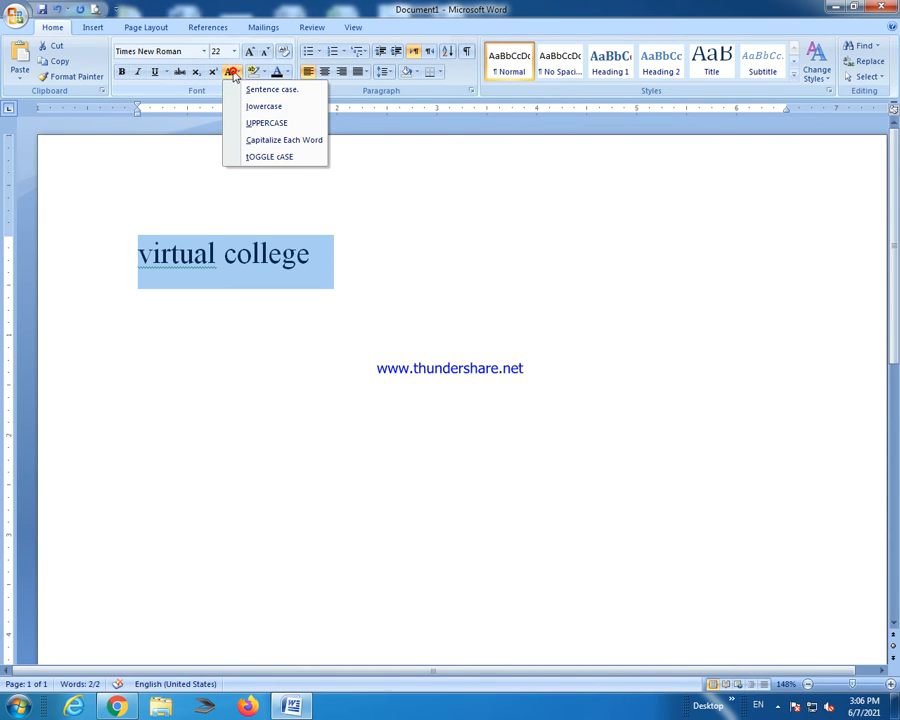
left_click(261, 141)
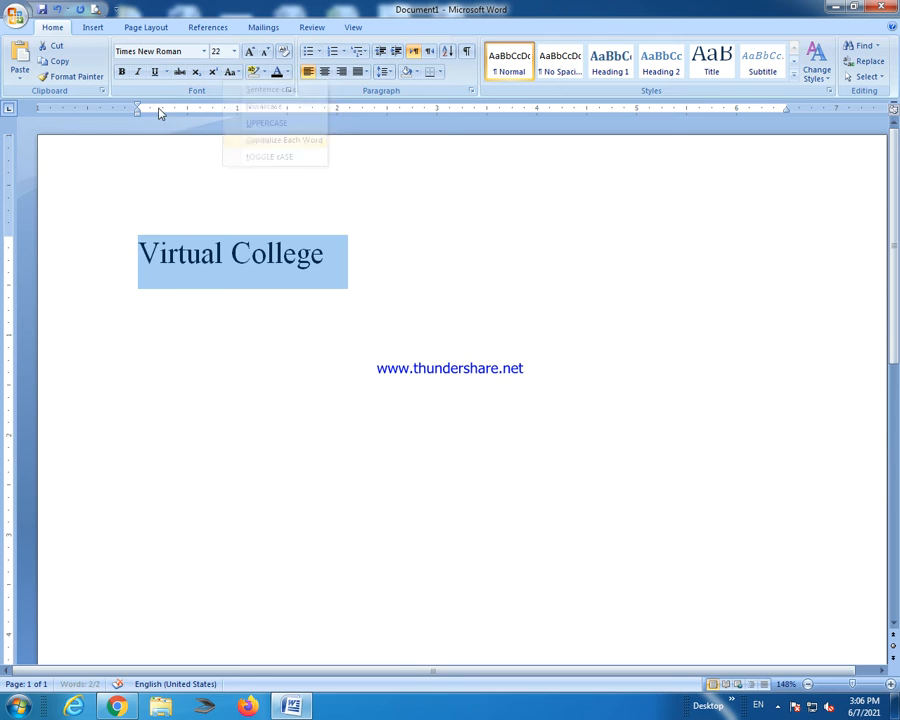
left_click(234, 73)
left_click(242, 106)
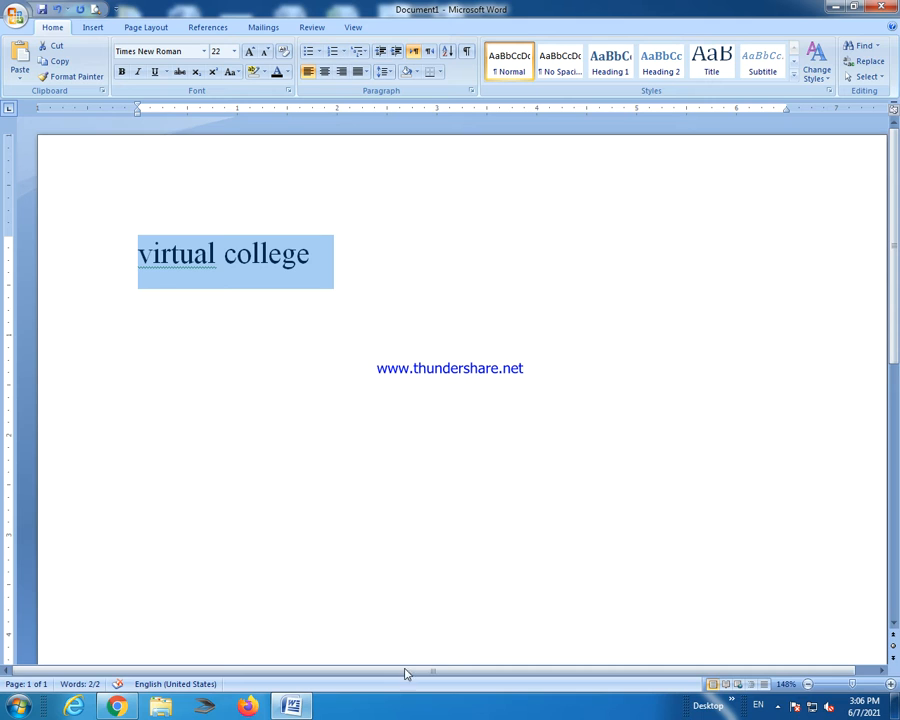
left_click(476, 422)
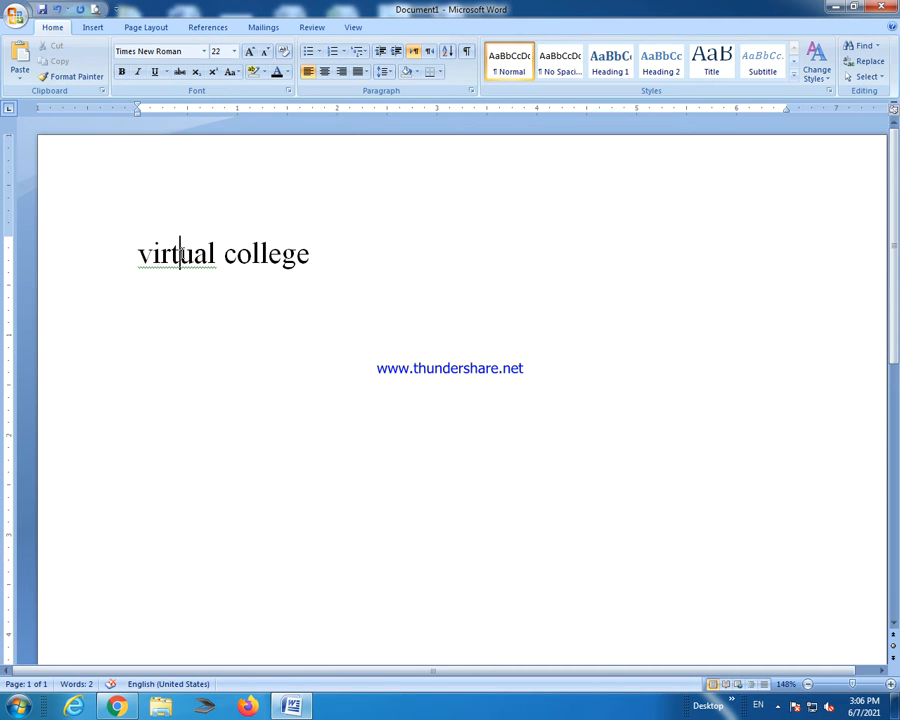
Replace the 'virtual college' line with the pasted logo, delete the logo, and type random placeholder text.
right_click(210, 258)
left_click_drag(319, 272, 132, 249)
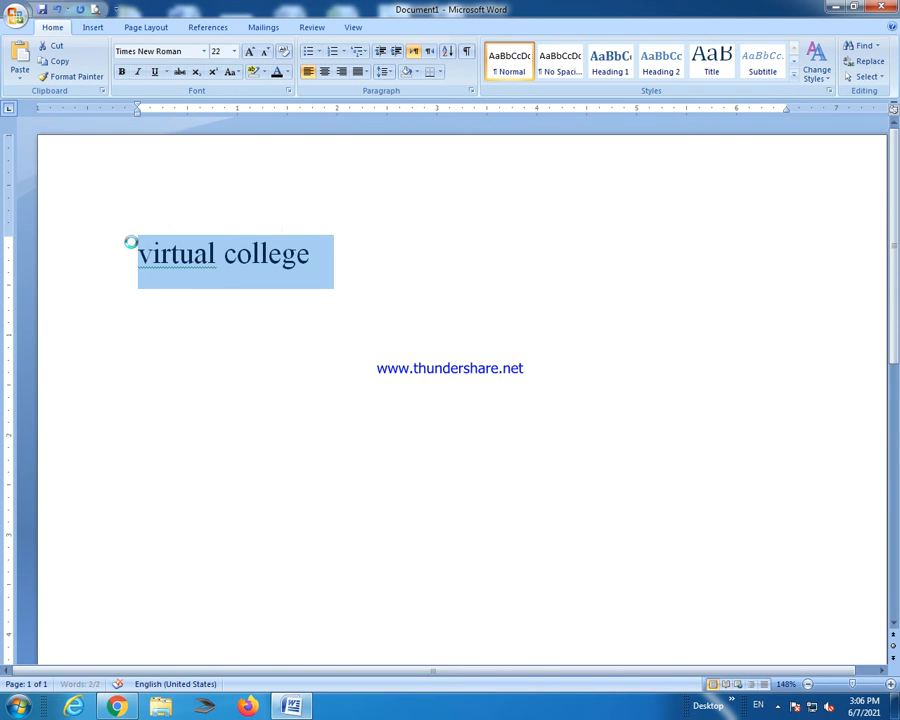
key("ctrl+v")
left_click(631, 366)
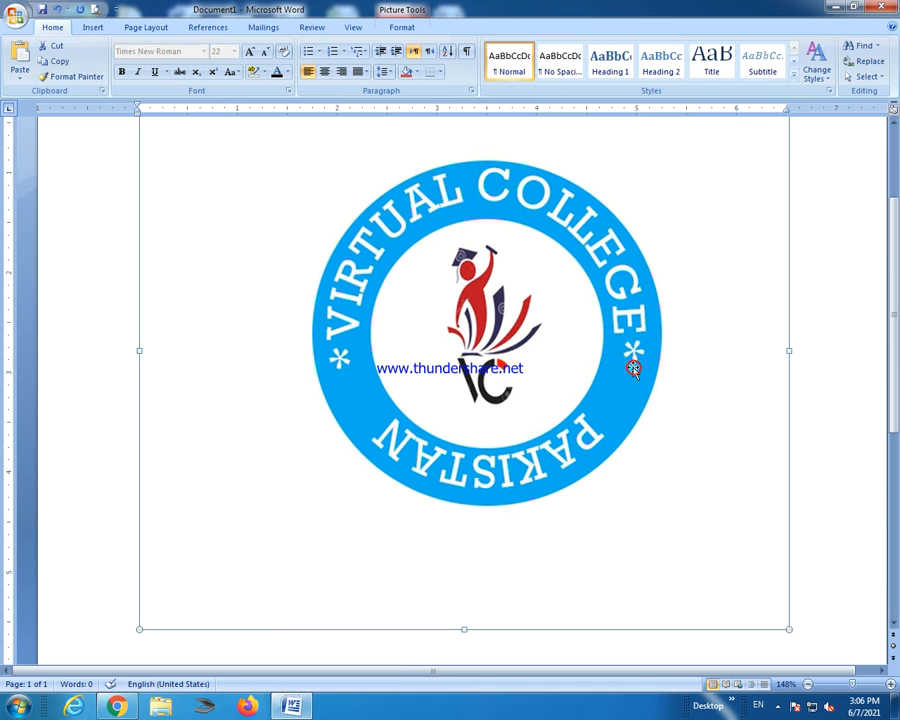
double_click(627, 360)
key("Delete")
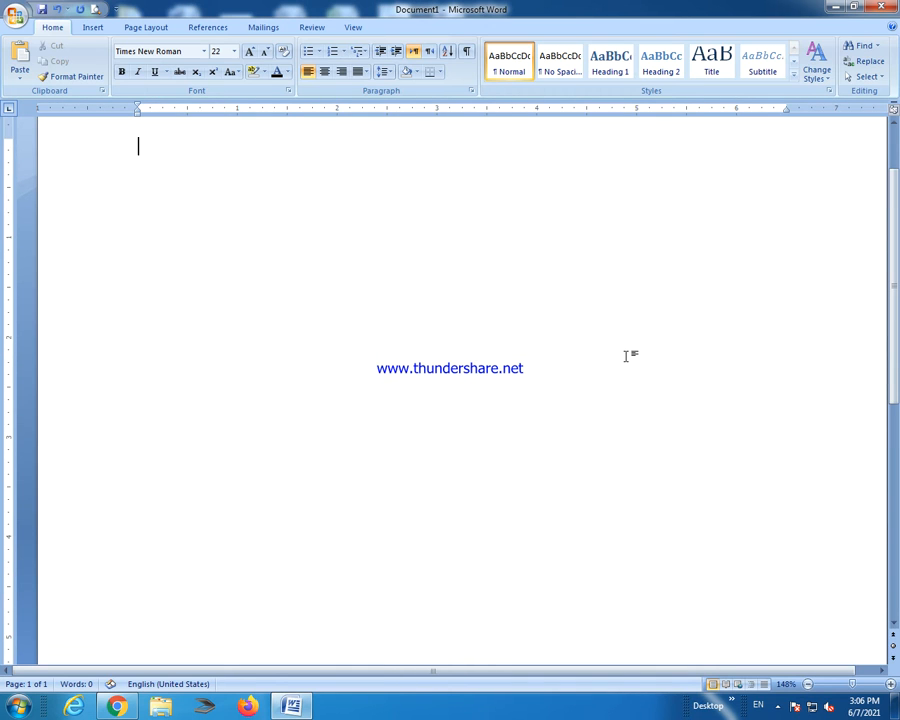
type("klfsdjfklsjdflk jdkljfdklj fkldjf dkljf")
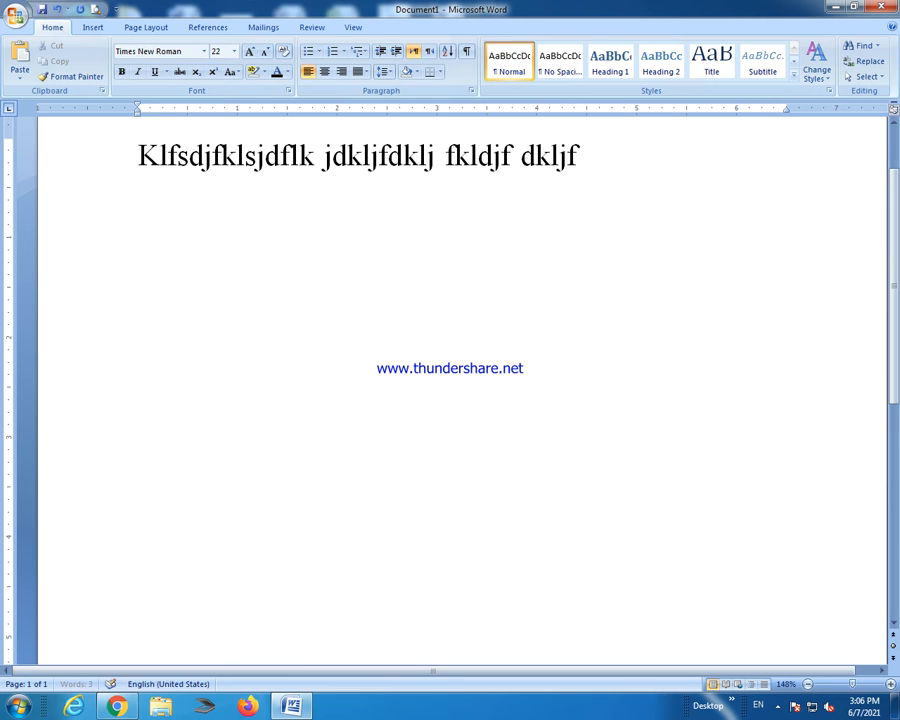
type("dklj kljdklfj lkjdf jdsklfsdl jlsjfkldj kldjlkfjdkl jdjf")
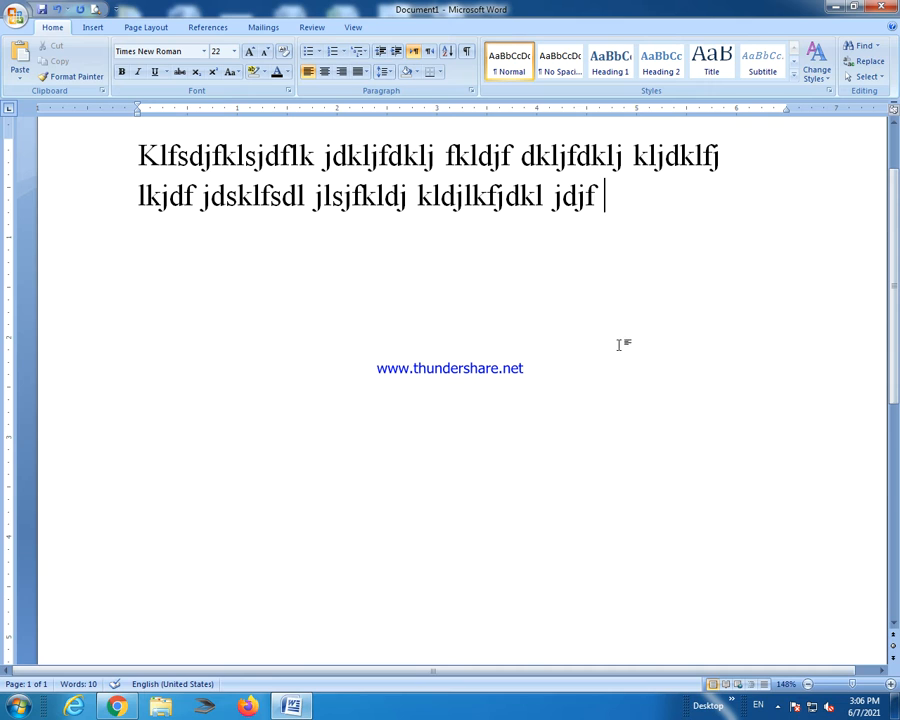
double_click(562, 199)
left_click_drag(562, 199, 554, 201)
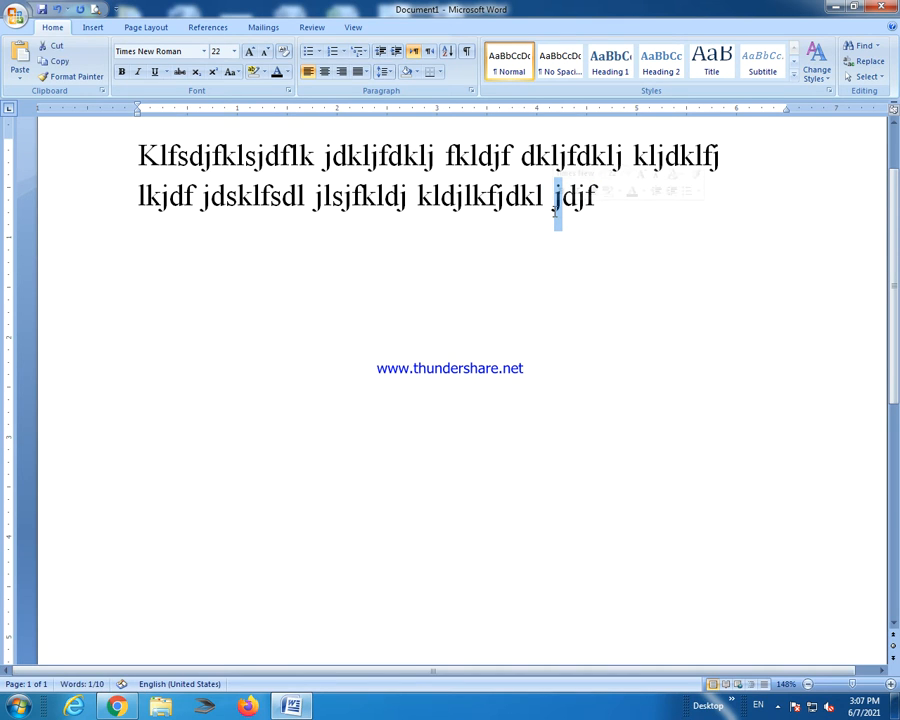
type("J")
left_click_drag(431, 198, 413, 198)
type("K")
left_click(546, 234)
left_click_drag(612, 206, 138, 152)
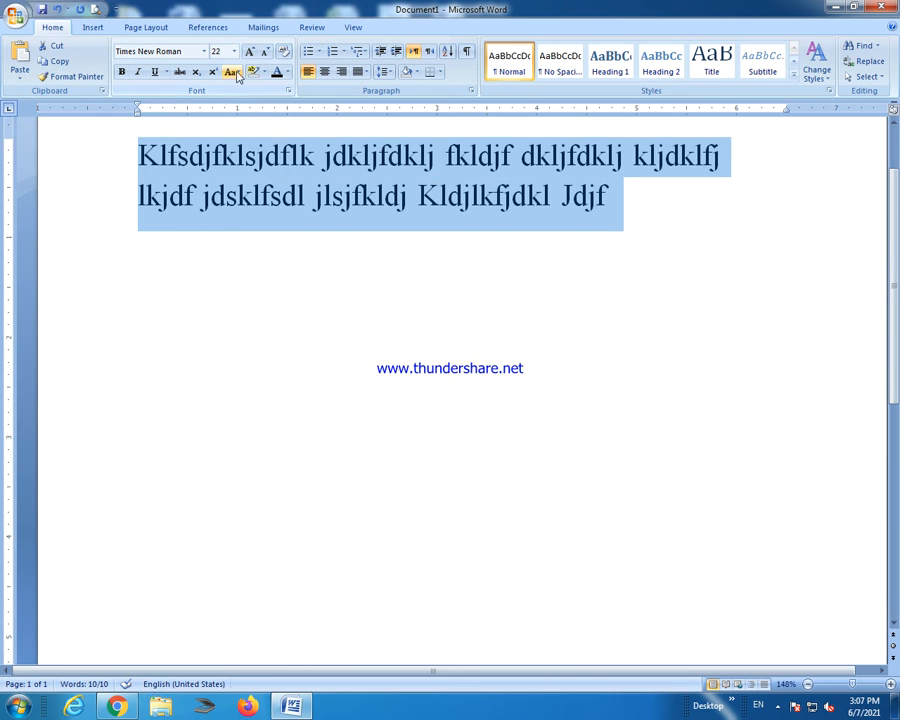
left_click(232, 74)
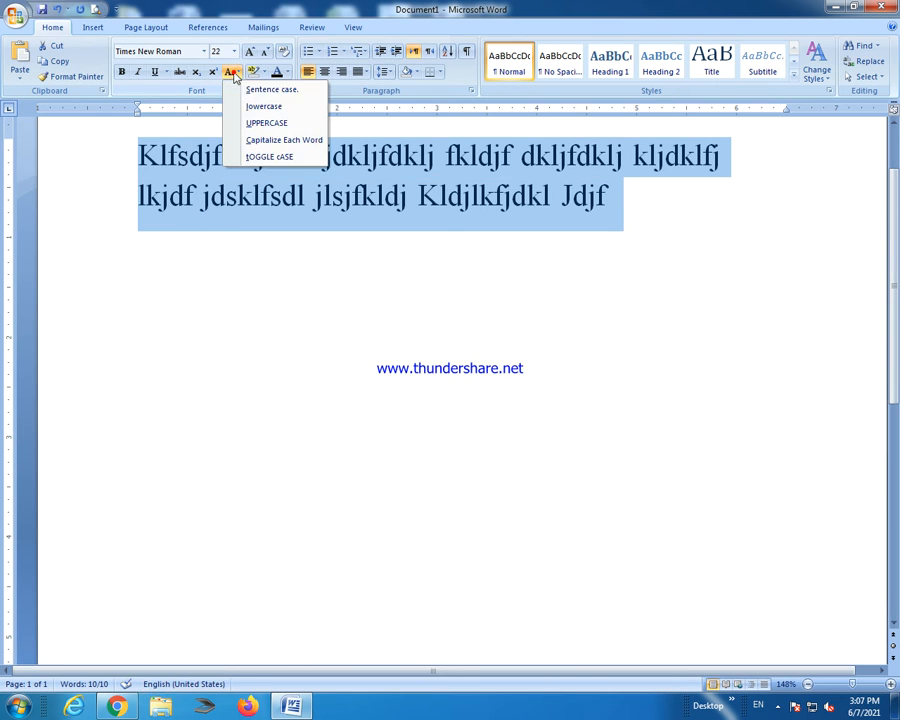
left_click(248, 123)
left_click(231, 74)
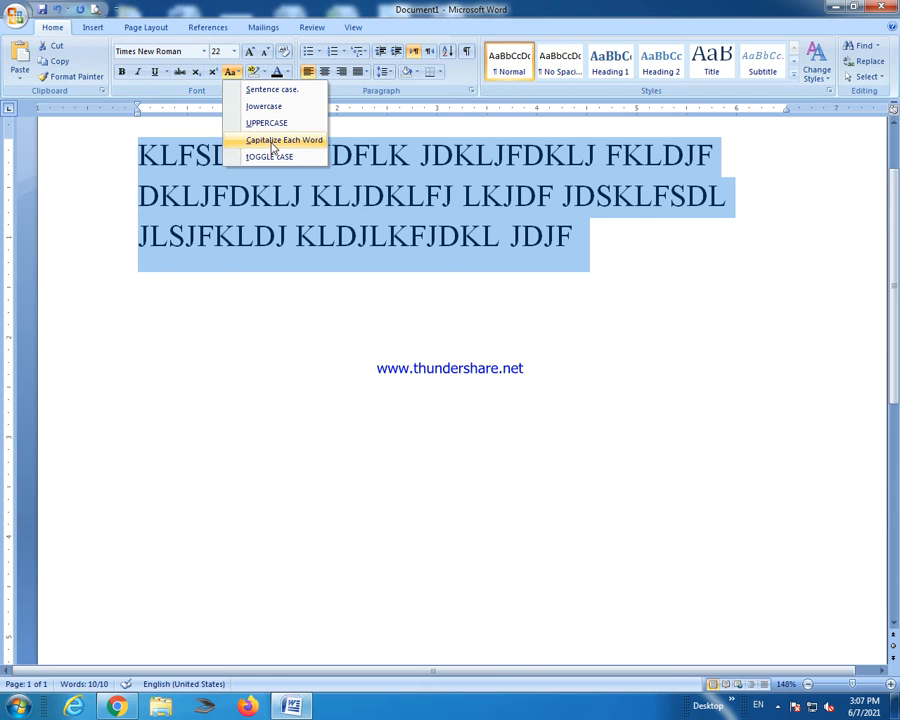
left_click(273, 141)
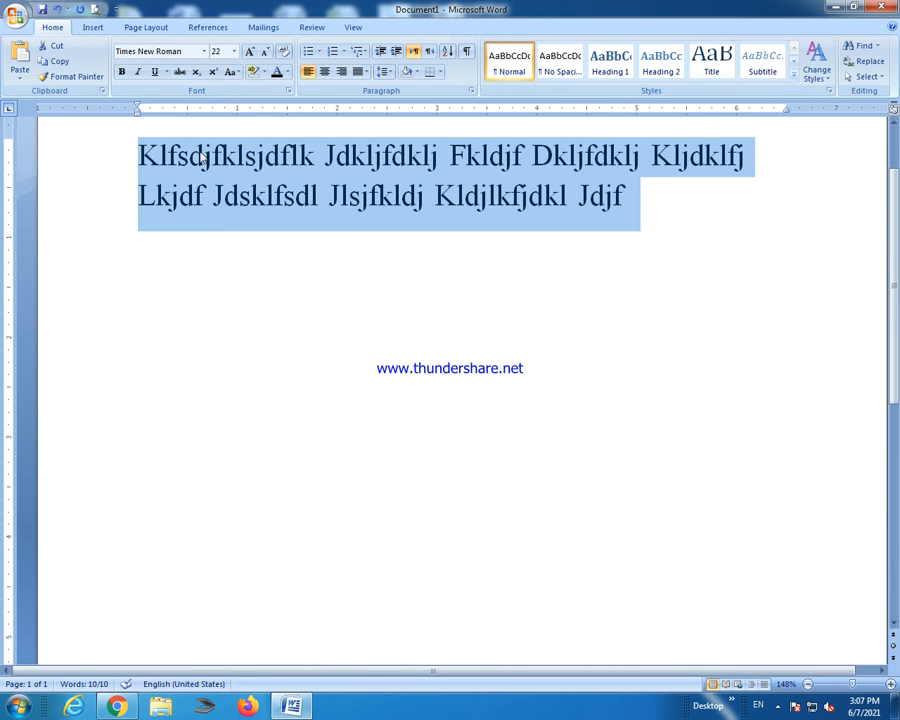
Color the initial F of 'Fkldjf' and the initial D of 'Dkljfdklj' red.
left_click(468, 195)
left_click_drag(449, 155, 467, 155)
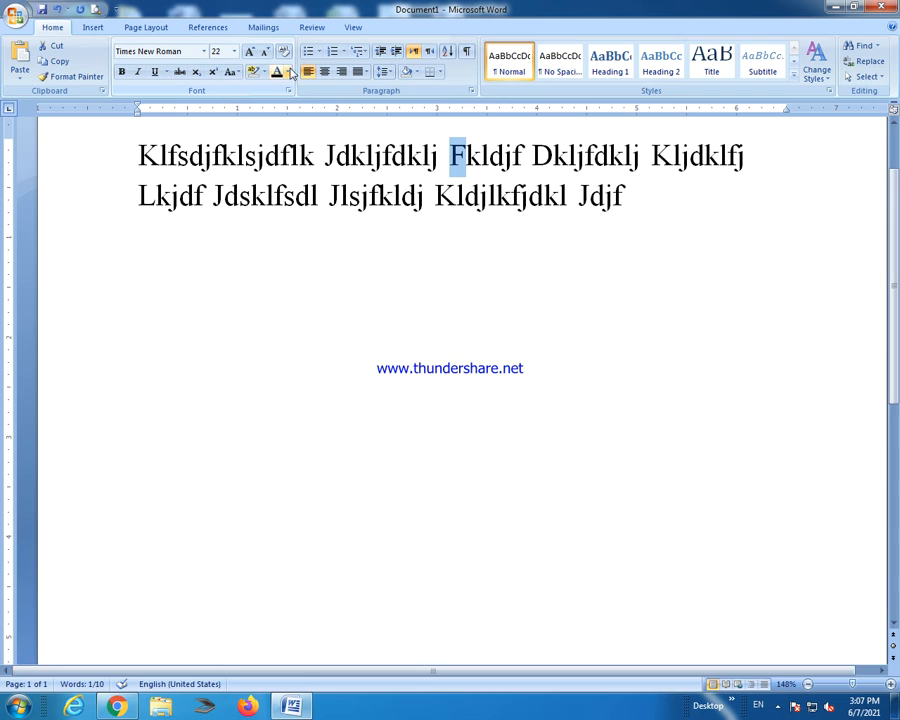
left_click(287, 73)
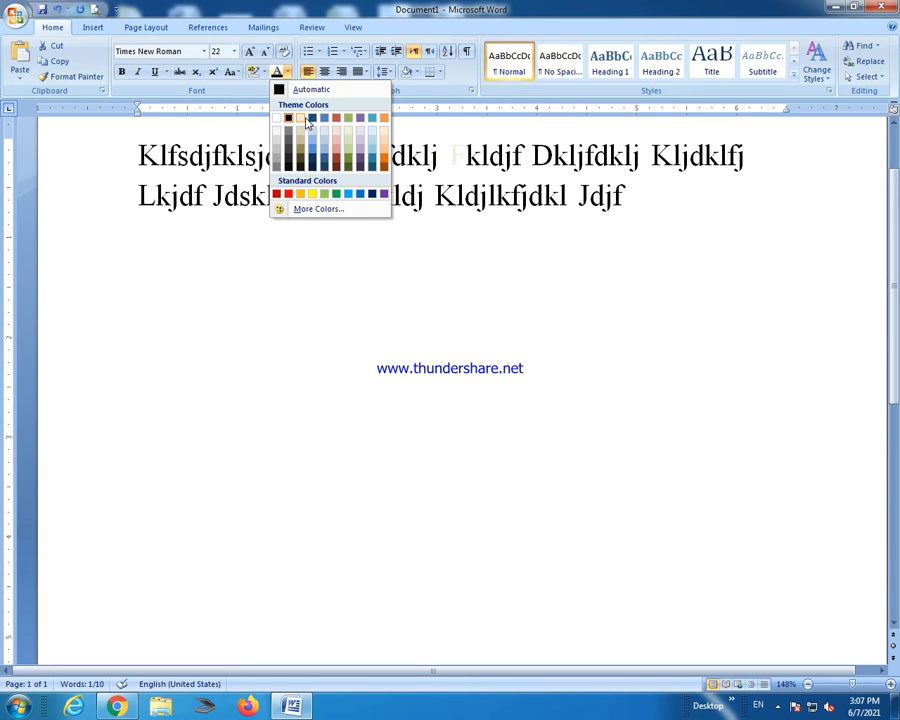
left_click(288, 193)
left_click(576, 278)
left_click_drag(553, 157, 532, 157)
left_click(277, 72)
left_click(544, 235)
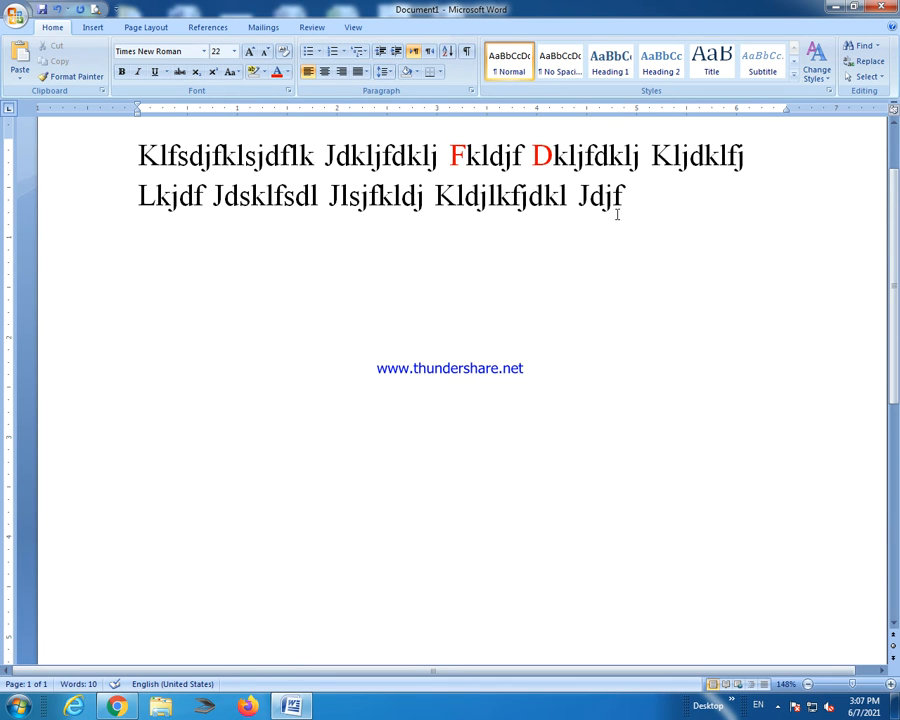
Highlight 'Kldjlkfjdkl Jdjf' and 'fklsjdflk' in yellow.
left_click(265, 72)
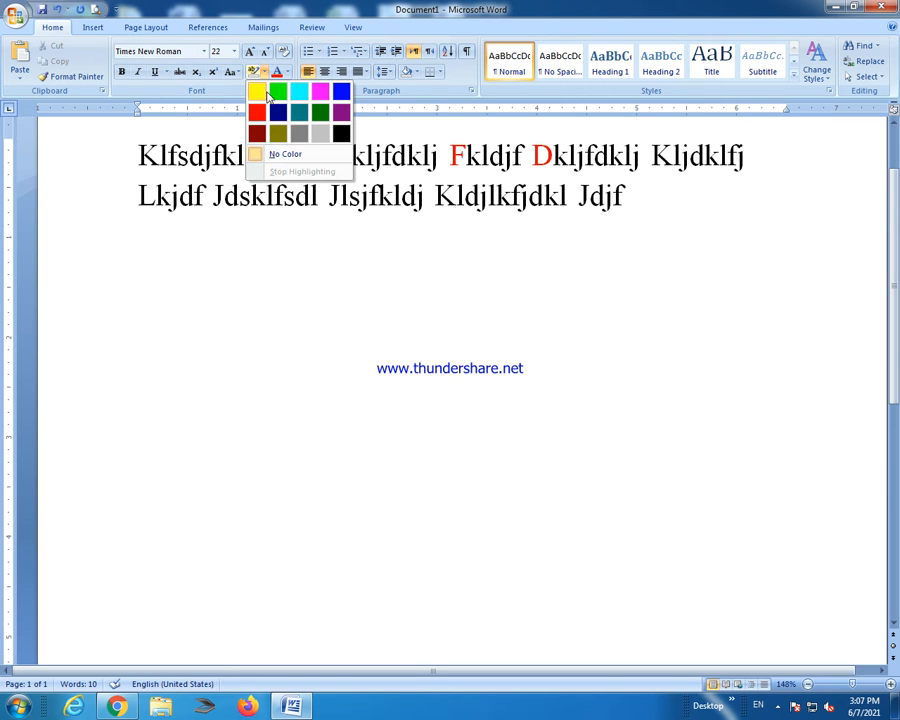
left_click(258, 95)
left_click_drag(635, 197, 433, 197)
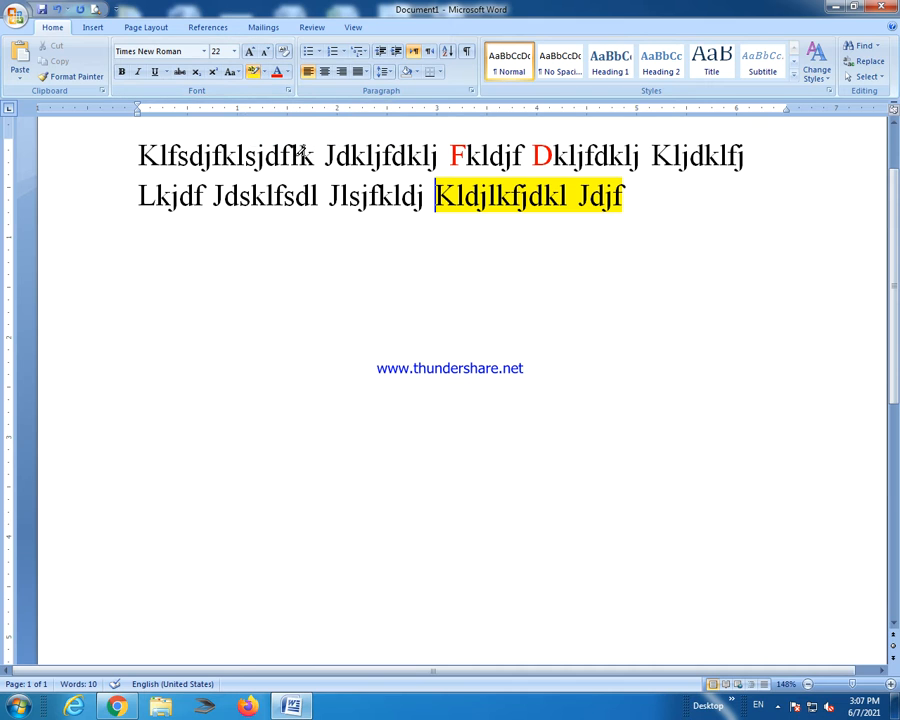
left_click_drag(314, 156, 212, 152)
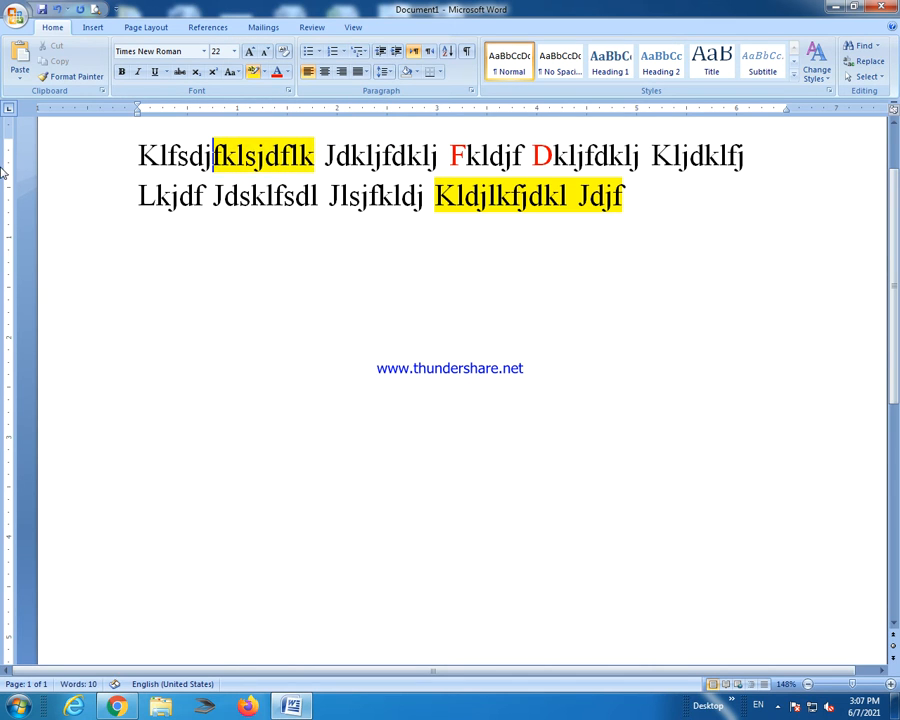
Highlight 'Jdkljf' and 'skl' in red, then turn highlighting off.
left_click(263, 72)
left_click(257, 113)
left_click_drag(391, 155, 325, 153)
left_click_drag(274, 195, 238, 195)
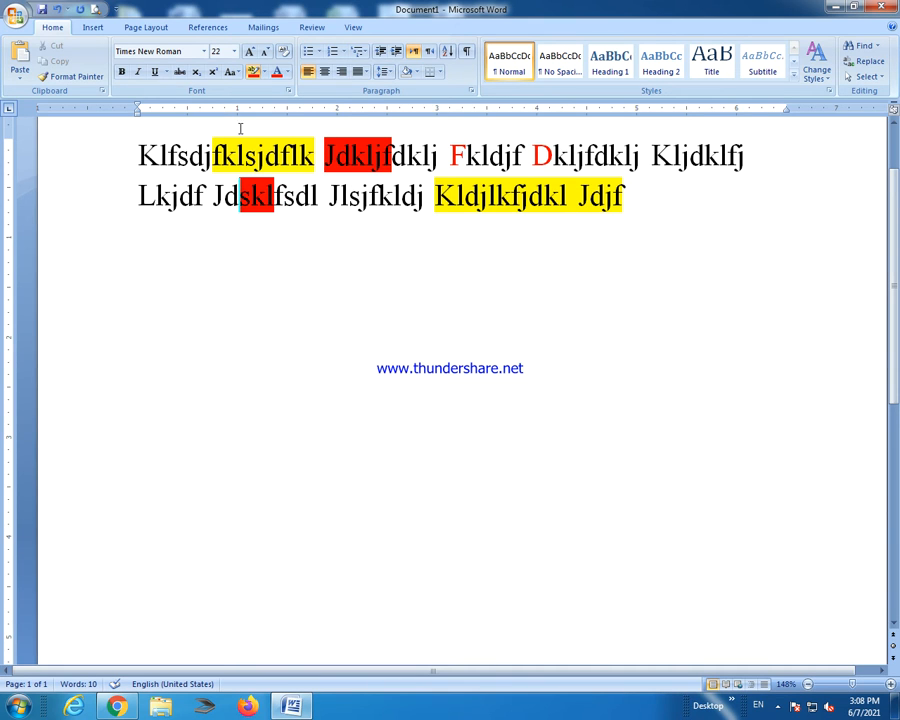
left_click(264, 72)
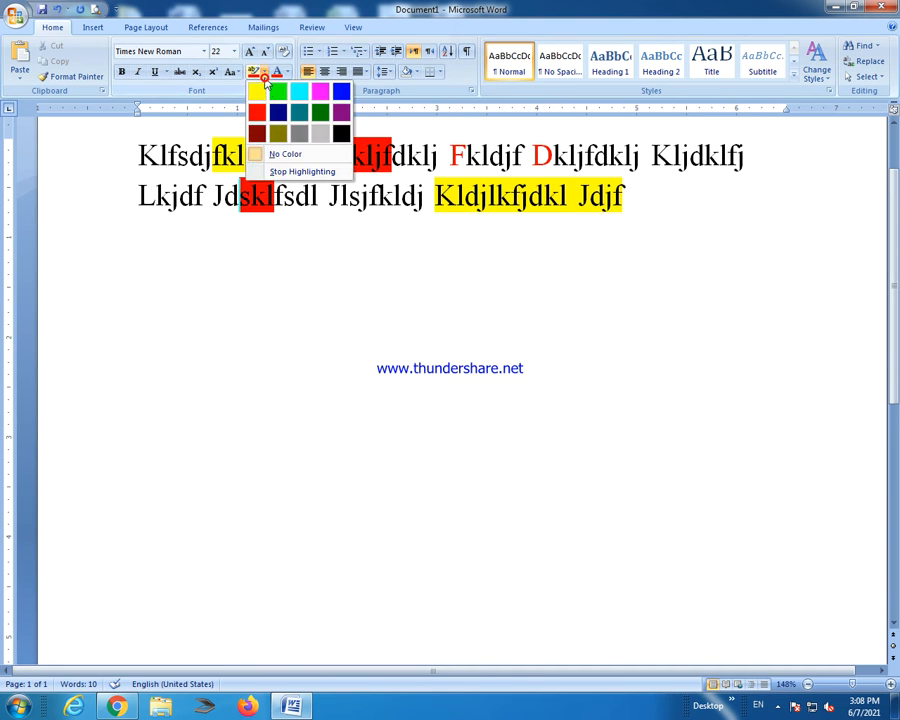
left_click(250, 172)
left_click(264, 72)
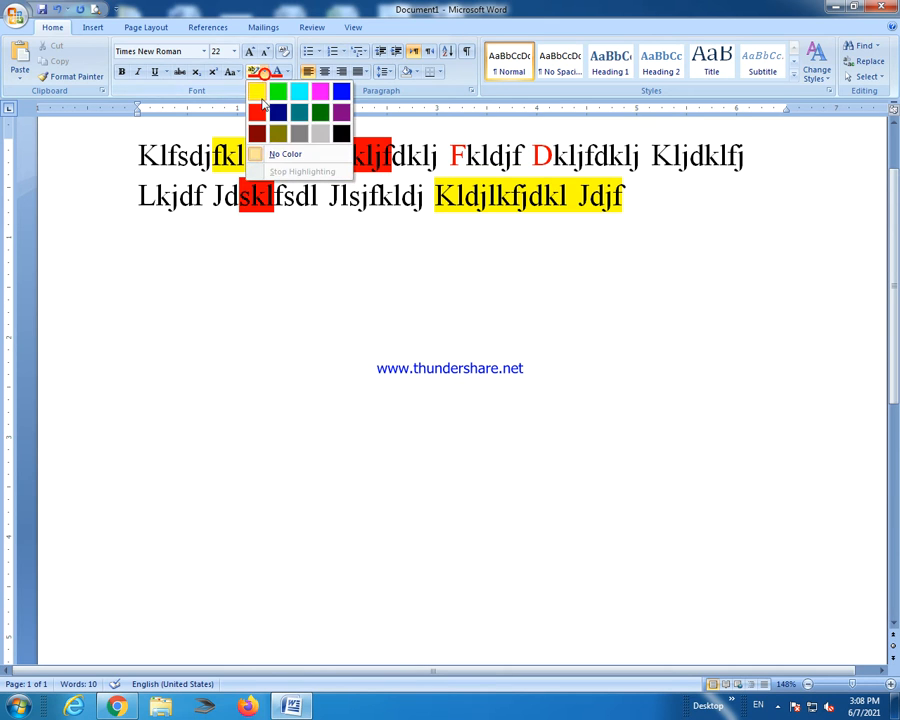
Give 'Jdsklfsdl' a custom light blue font color from More Colors.
left_click(406, 294)
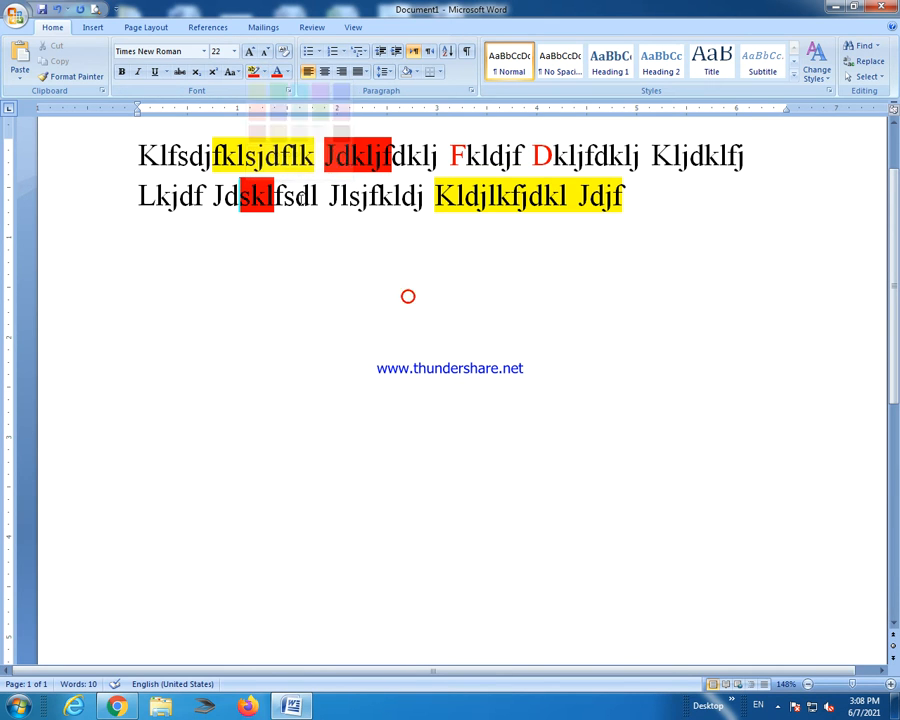
left_click(286, 74)
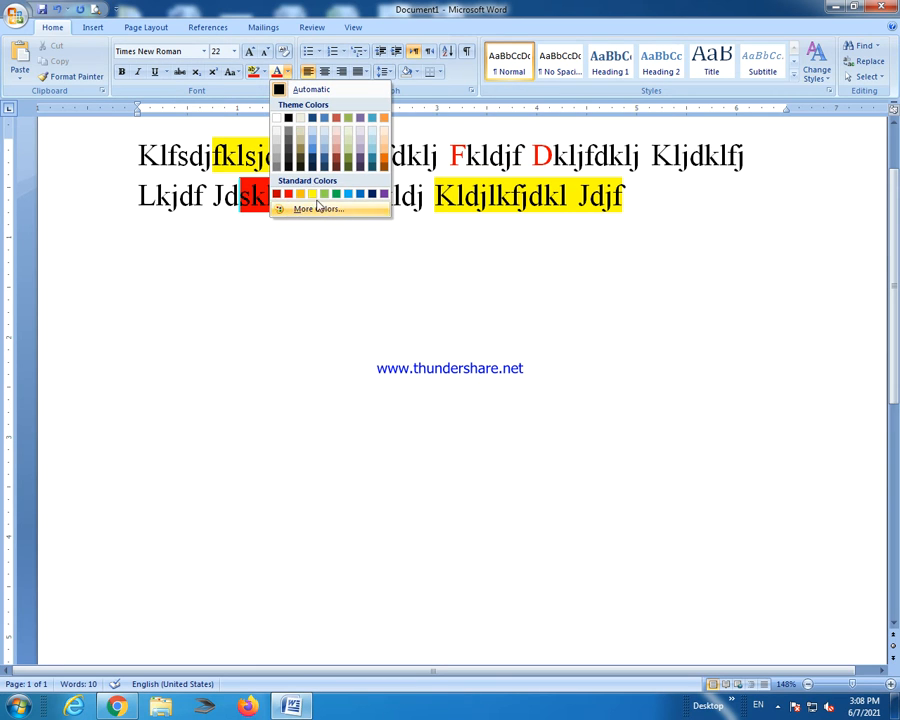
left_click(323, 210)
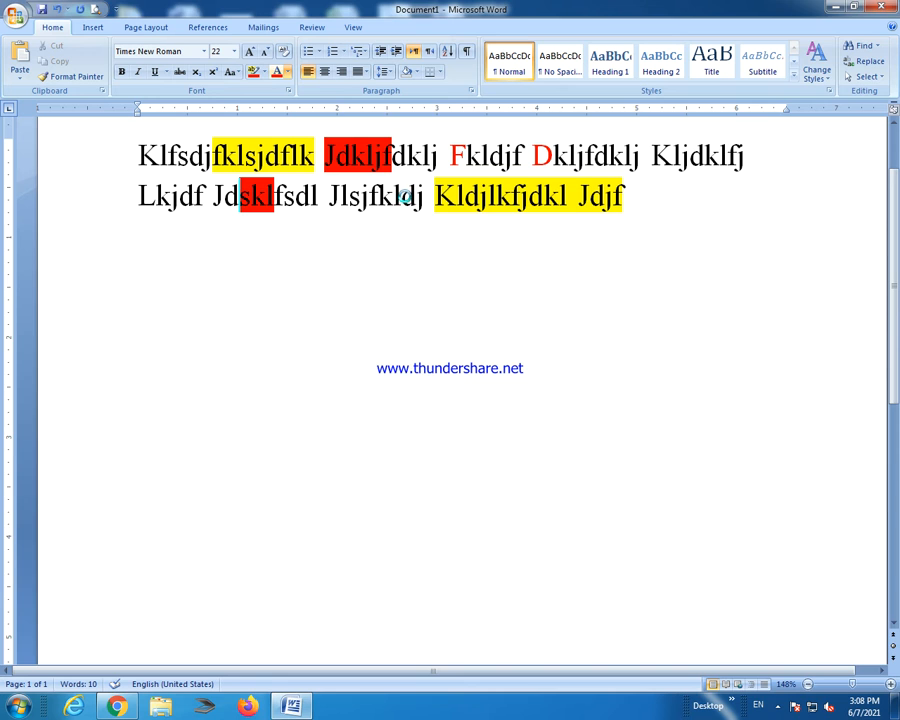
left_click_drag(398, 335, 411, 294)
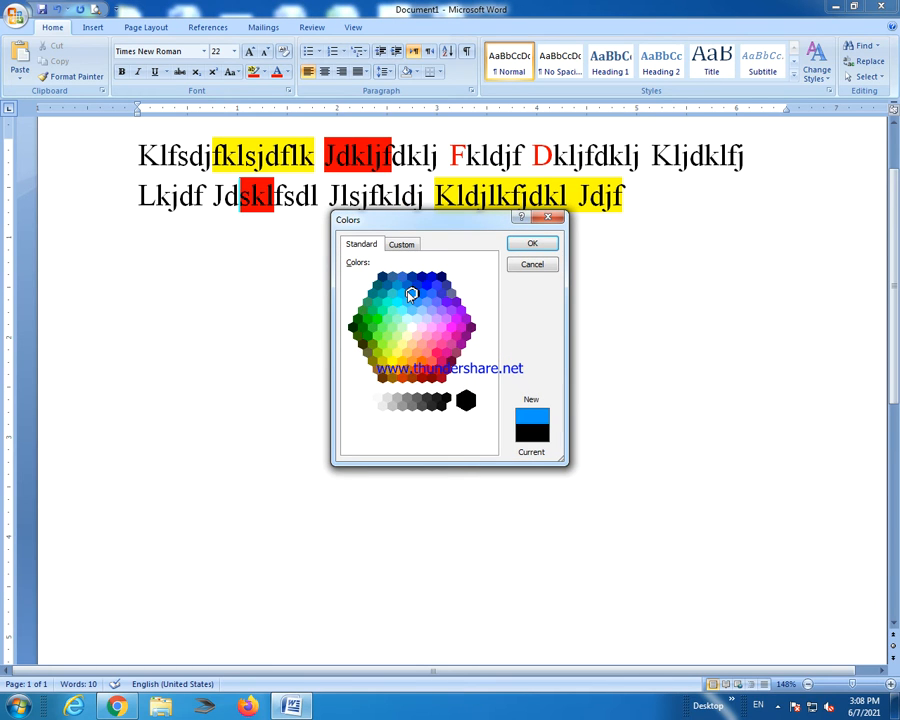
left_click(530, 244)
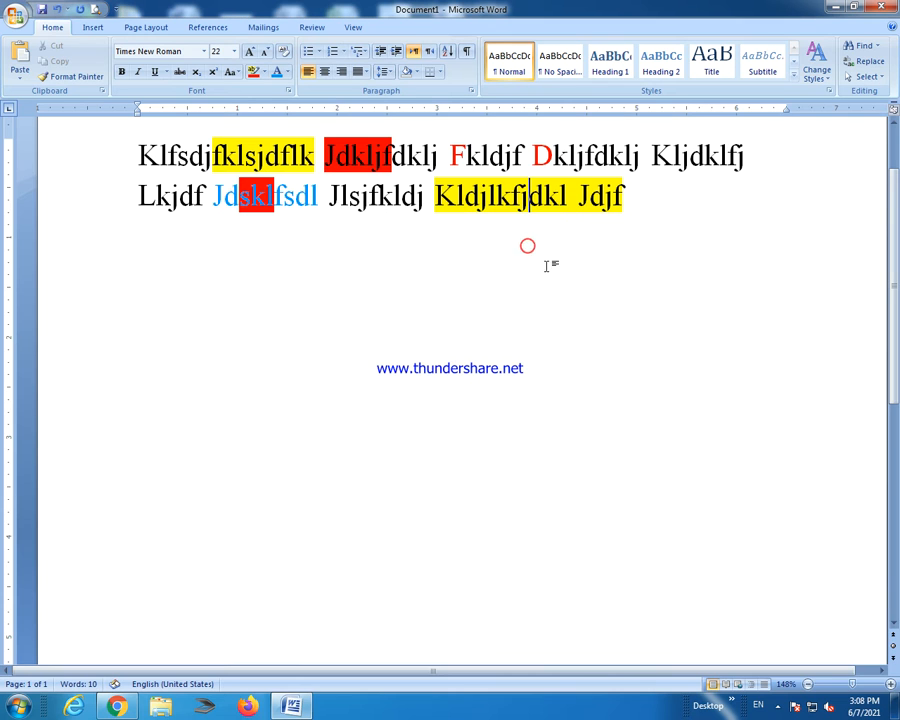
Apply the same light blue to the ending 'dklj' of 'Dkljfdklj'.
left_click_drag(650, 156, 594, 156)
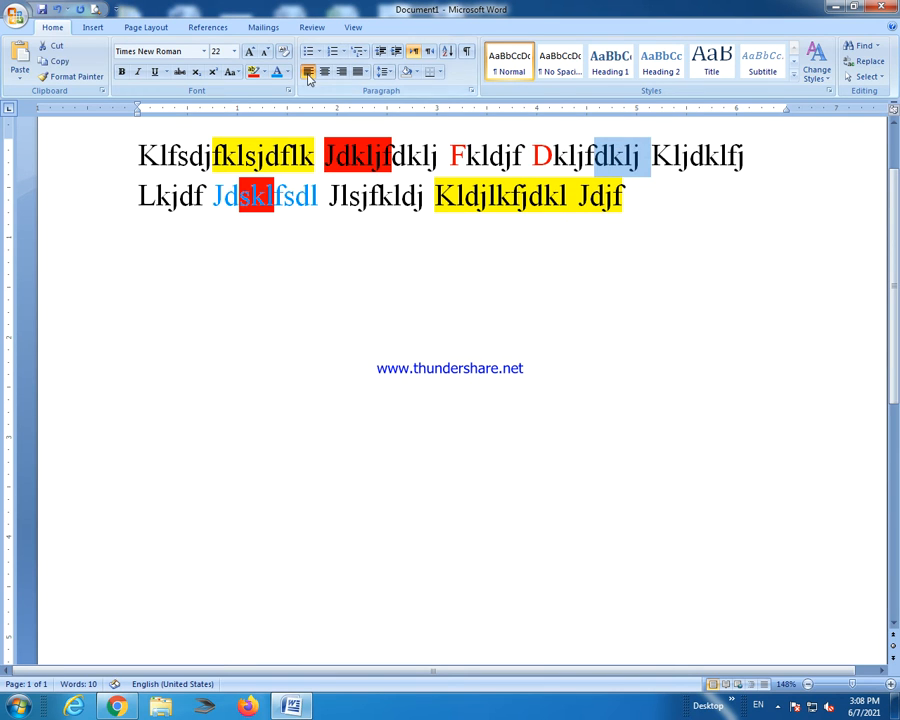
left_click(277, 74)
left_click(682, 286)
left_click(621, 169)
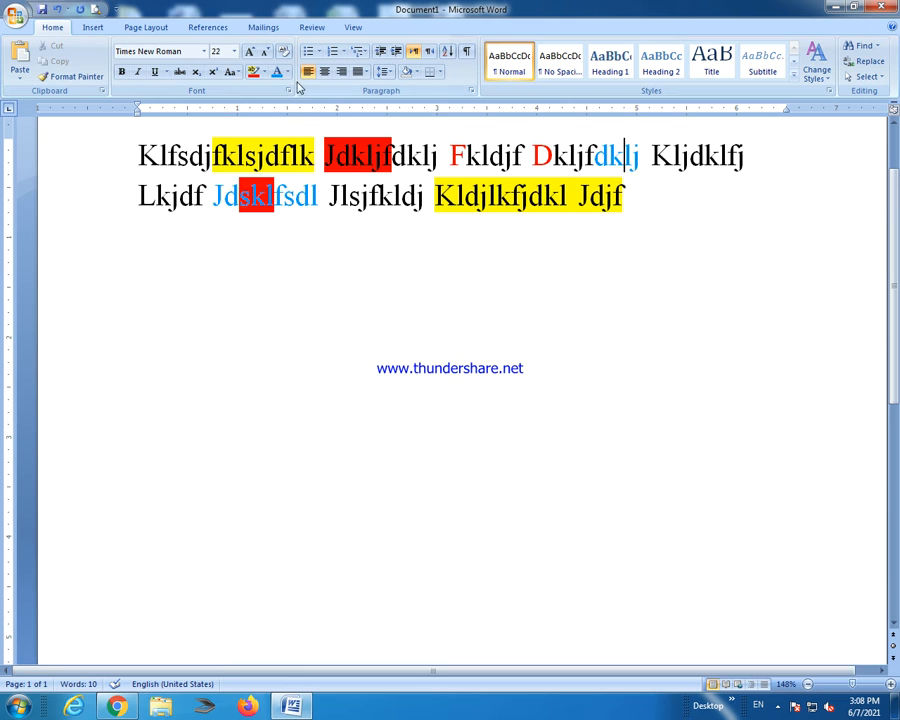
left_click(287, 73)
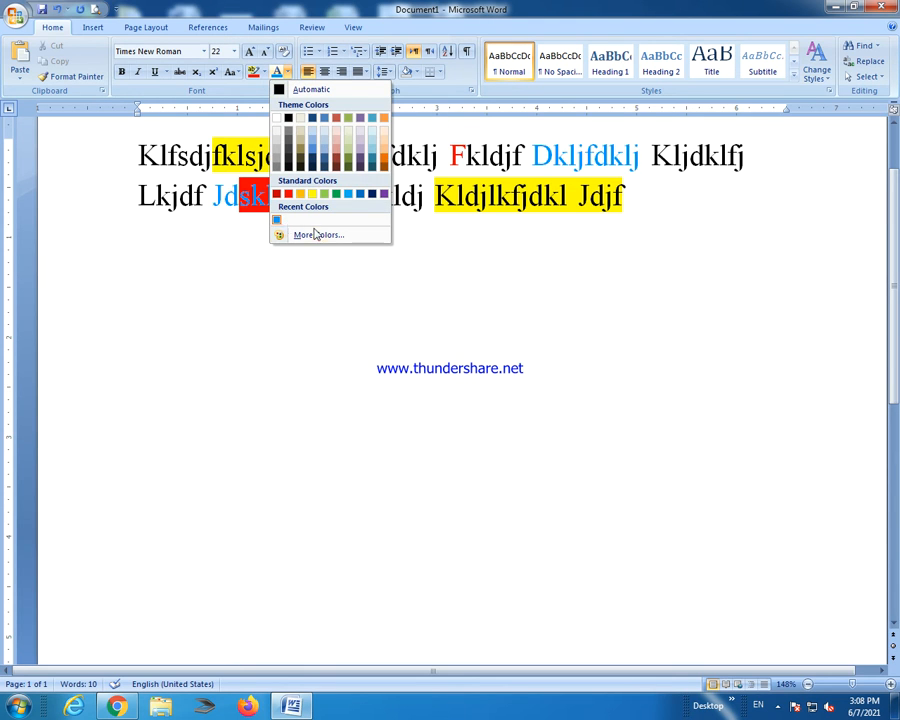
left_click(669, 264)
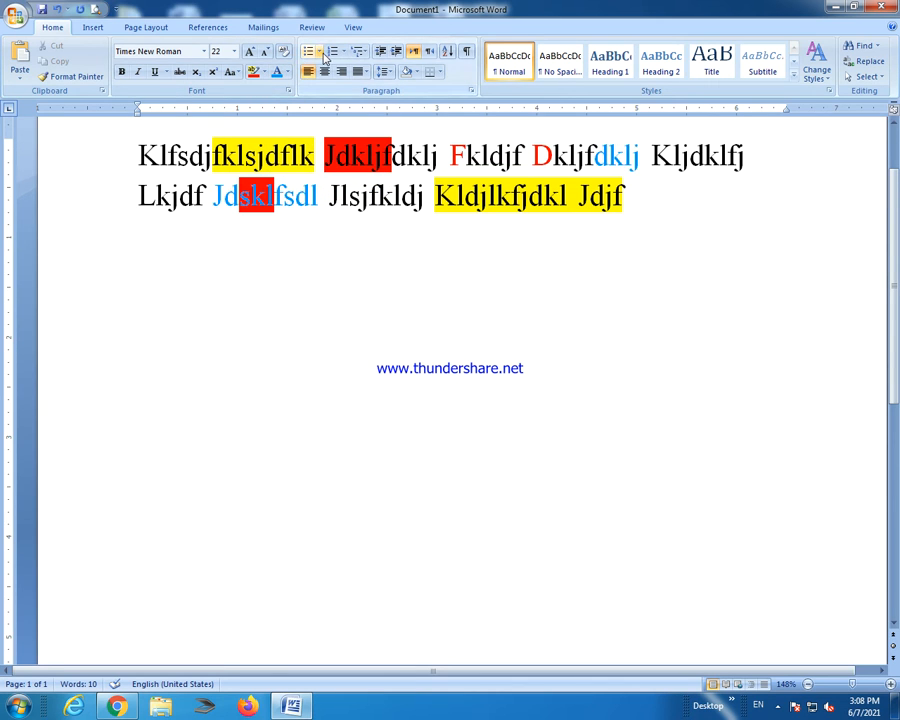
left_click(323, 54)
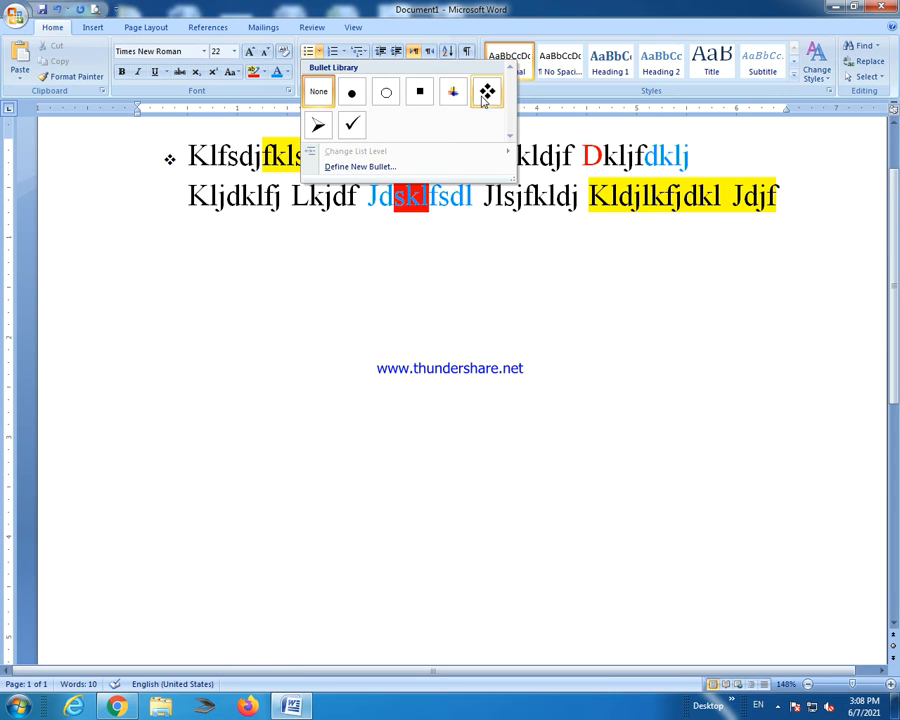
Letter the two-line placeholder paragraph as item A. using the A. B. C. numbering format.
left_click(432, 306)
left_click_drag(140, 157, 622, 196)
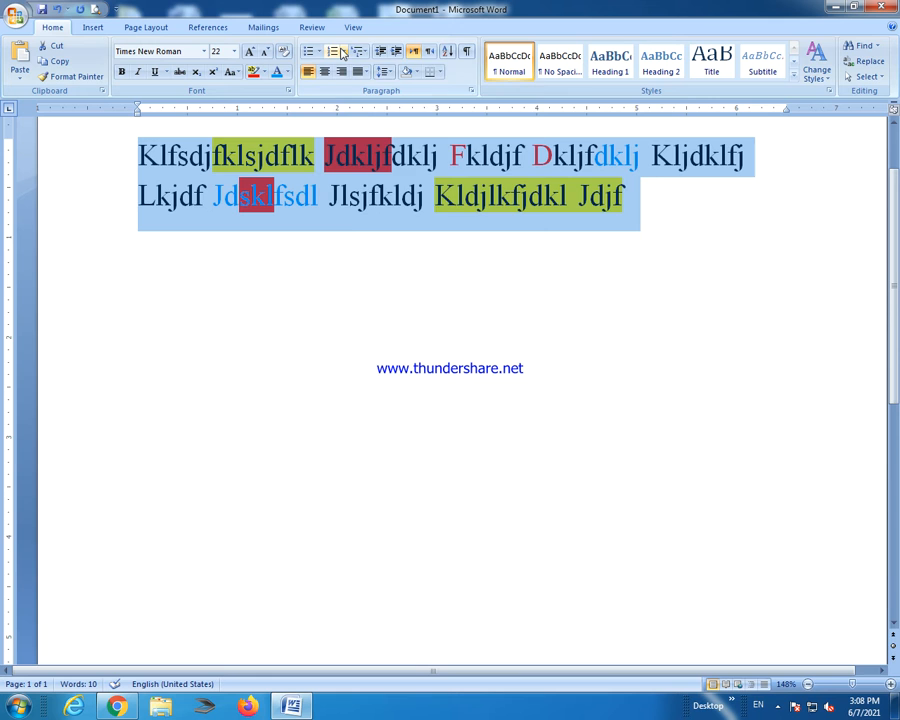
left_click(358, 51)
left_click(344, 52)
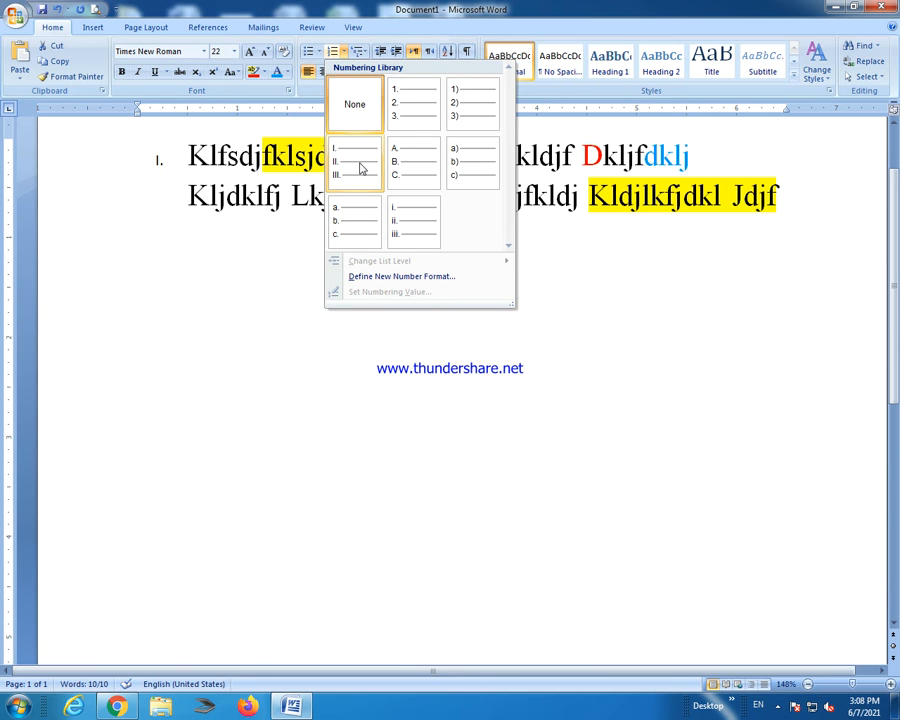
left_click(395, 177)
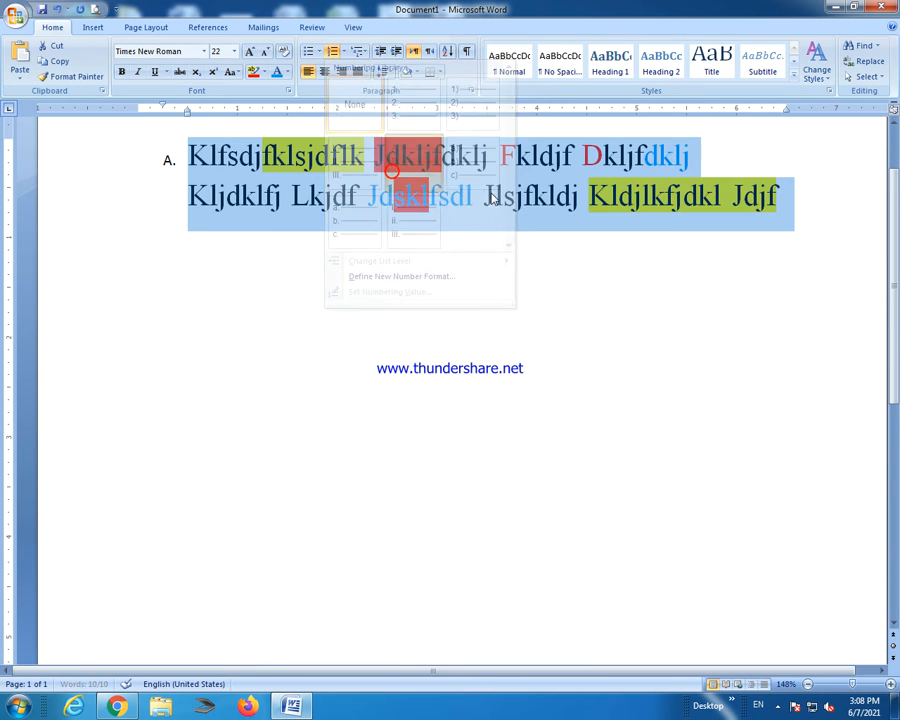
left_click(806, 195)
Add list items B to E: 'jghjg', 'gukghji', 'kbgg' and 'jh'.
key("Return")
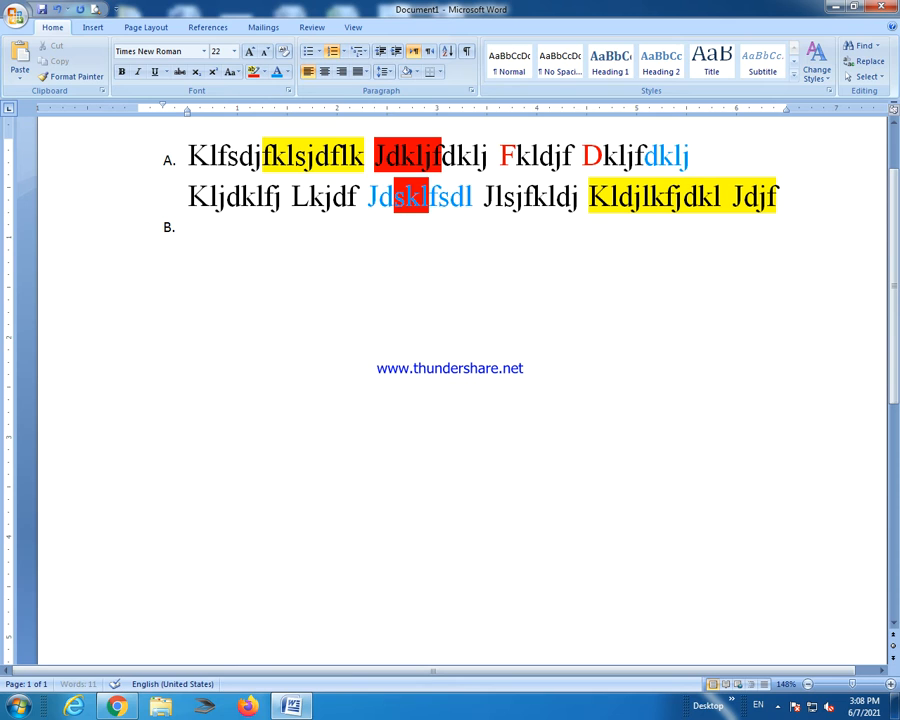
type("jghjg")
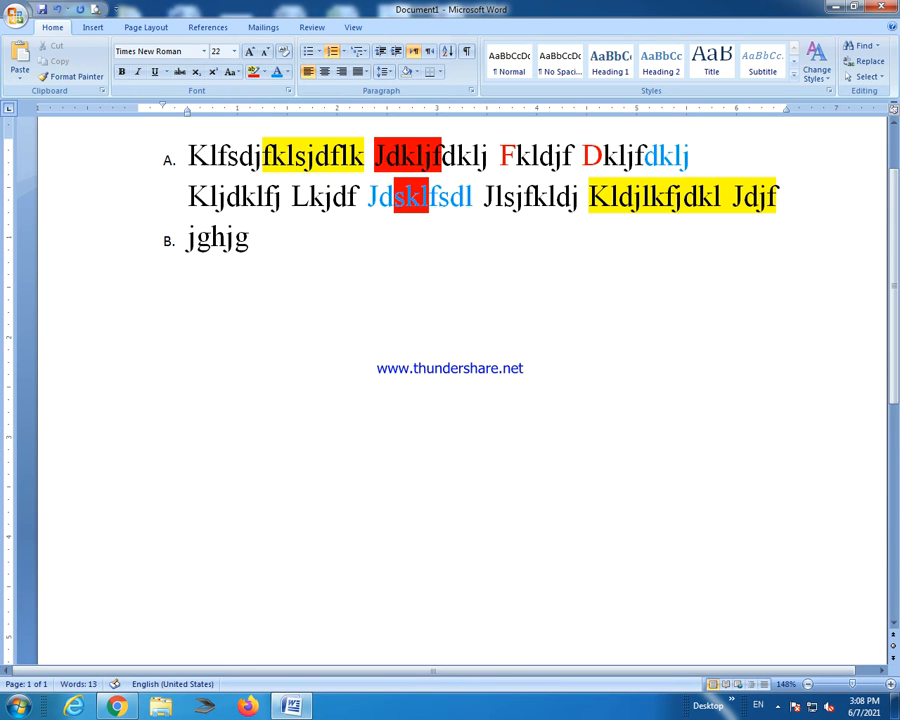
key("Return")
type("gukghji")
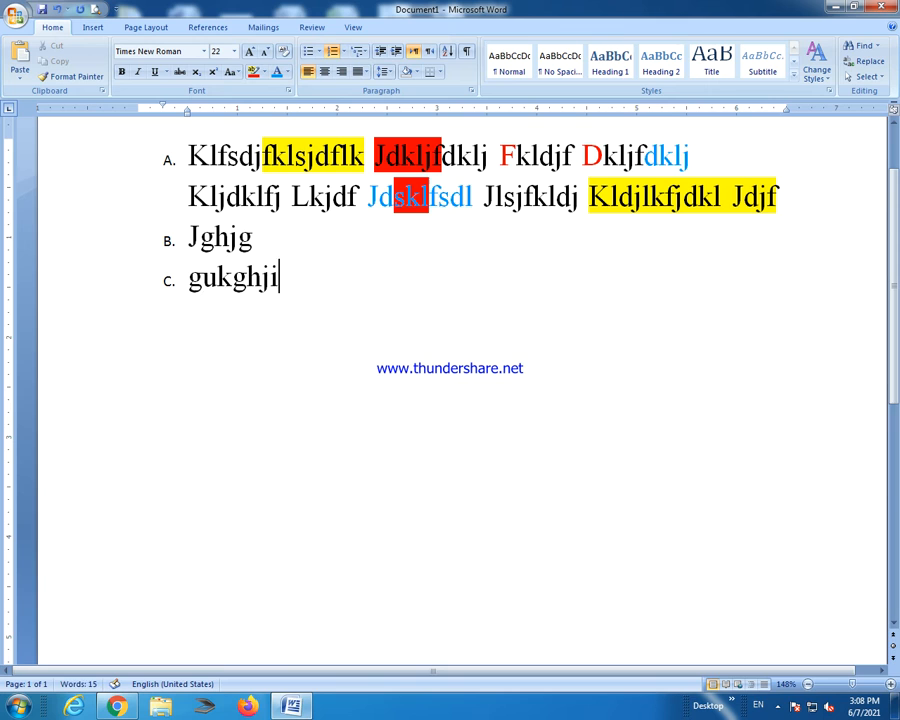
key("Return")
type("kbgg")
key("Return")
type("jh")
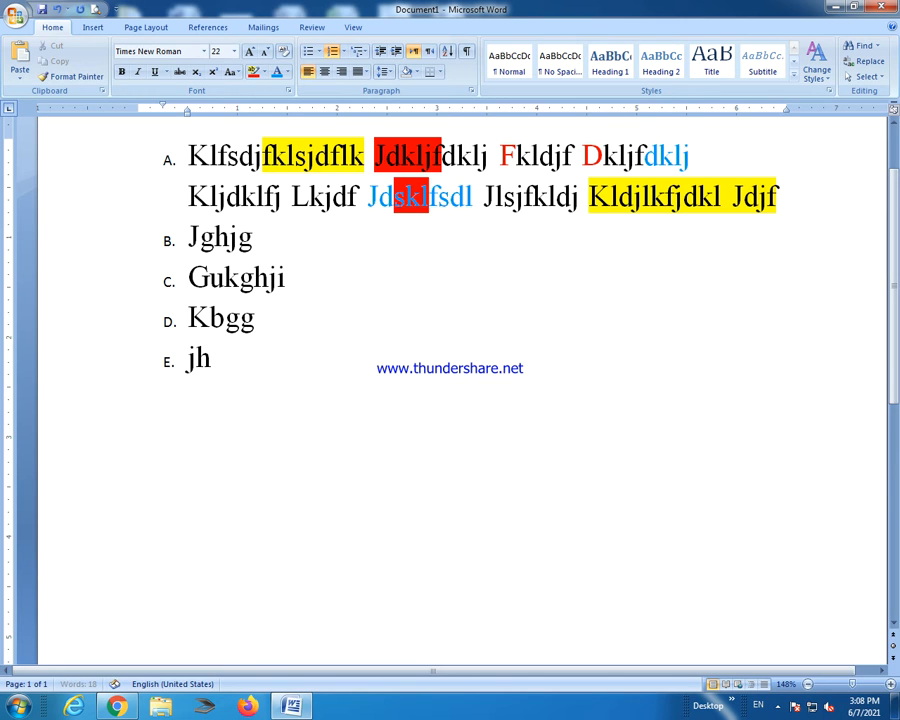
End the list and type two plain lines, 'gcfghfghjkj;lk'kl' and 'hjgjhg'.
key("Return")
key("BackSpace")
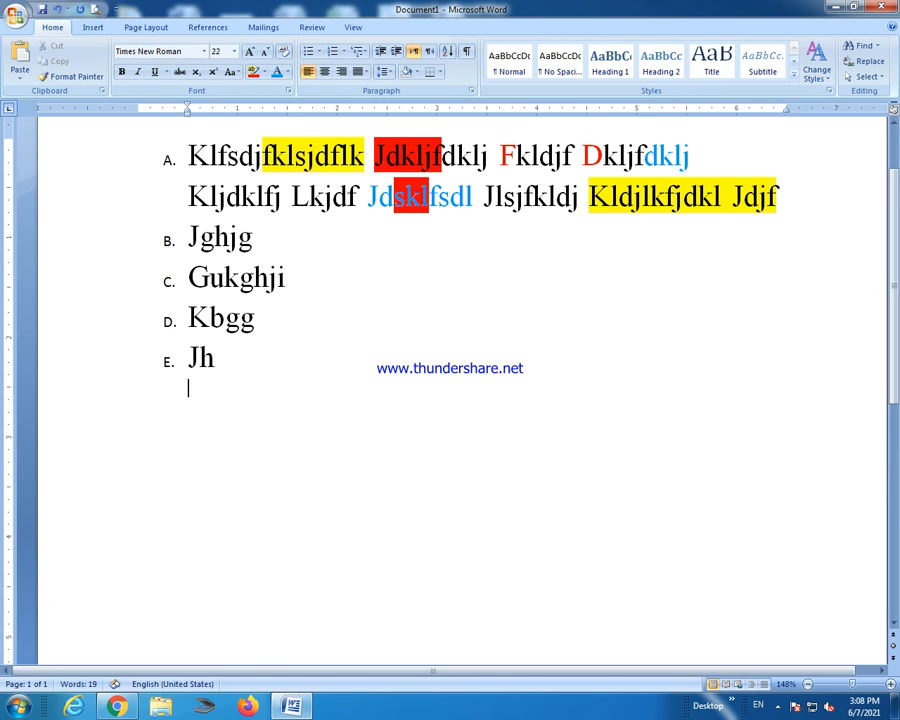
key("BackSpace")
type("gcfghfghjkj;lk'kl’l\\’l")
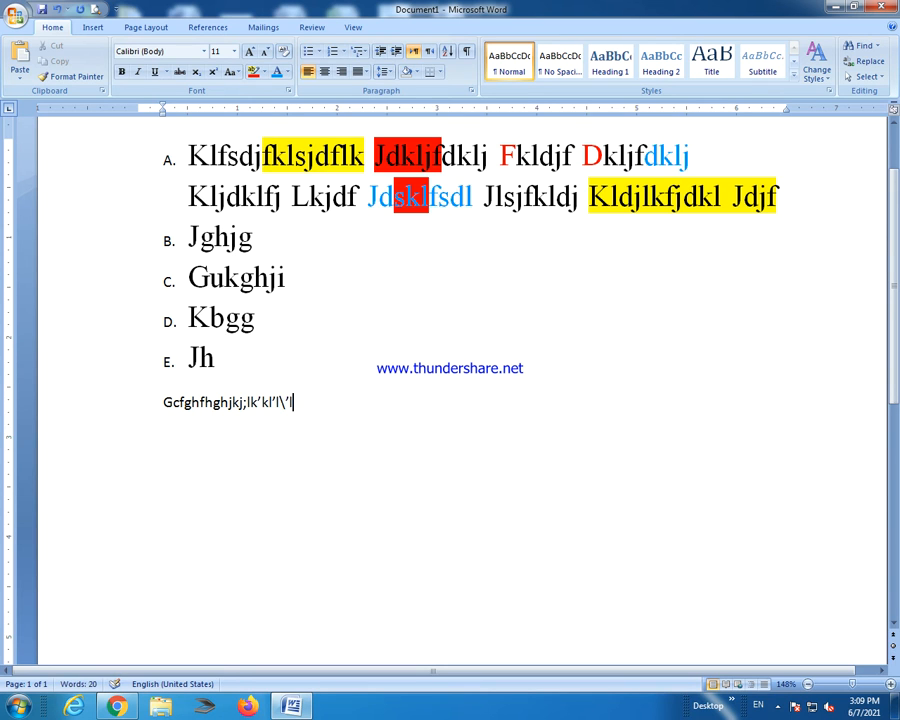
key("Return")
type("hjgjhg")
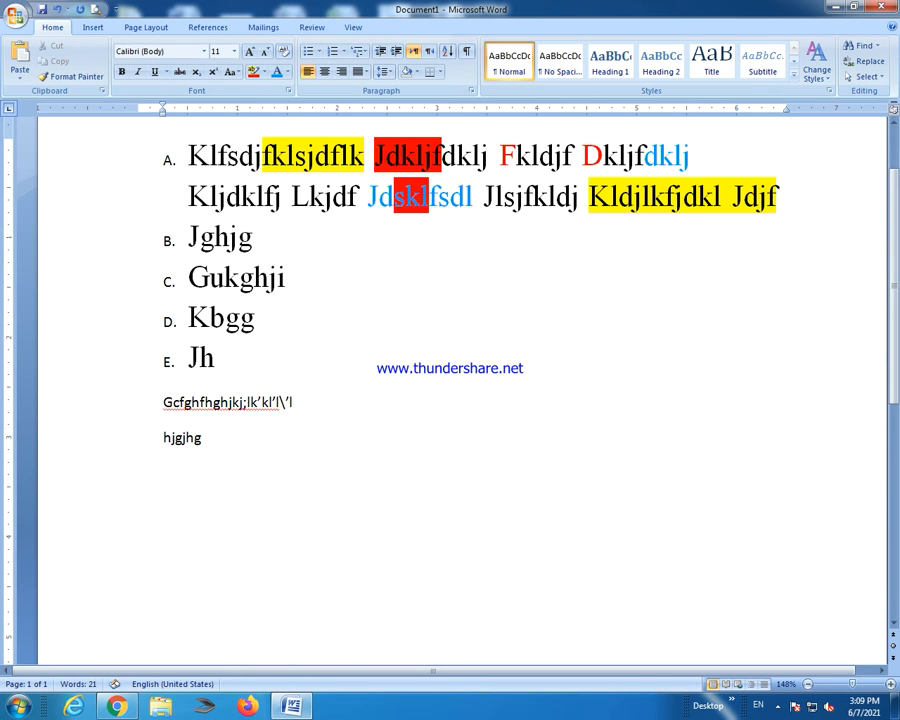
Apply lowercase a. b. c. lettering to the 'hjgjhg' line, then erase its text.
left_click_drag(203, 440, 121, 429)
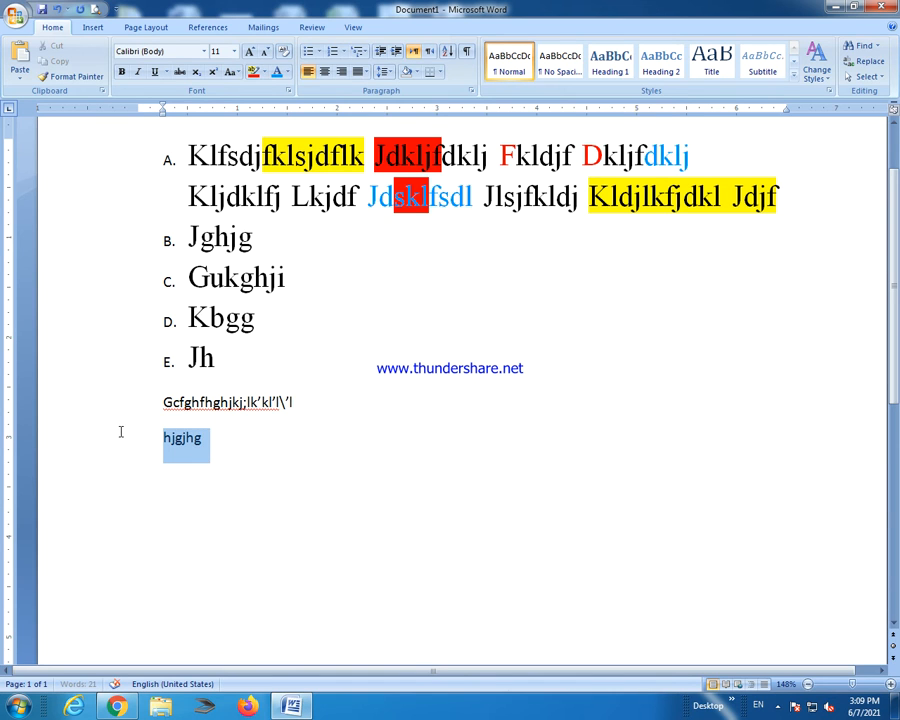
left_click(343, 51)
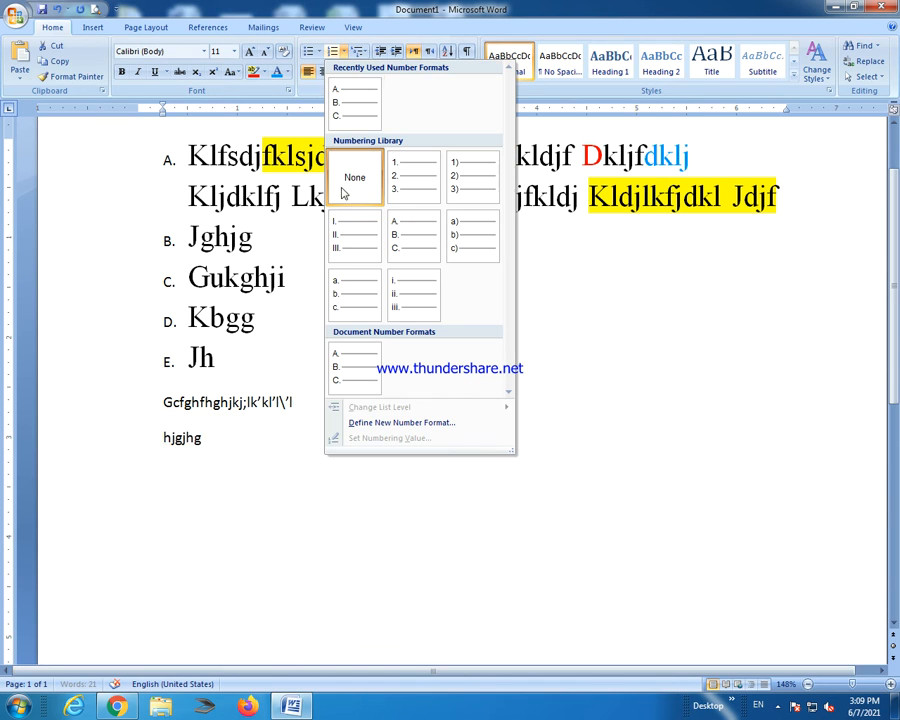
left_click(355, 292)
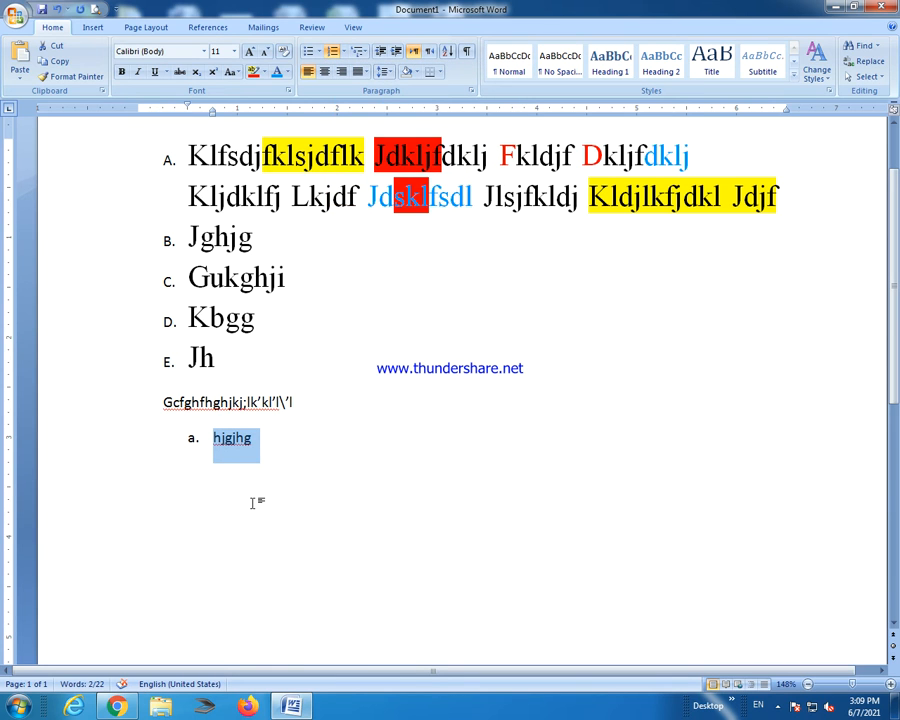
left_click(194, 444)
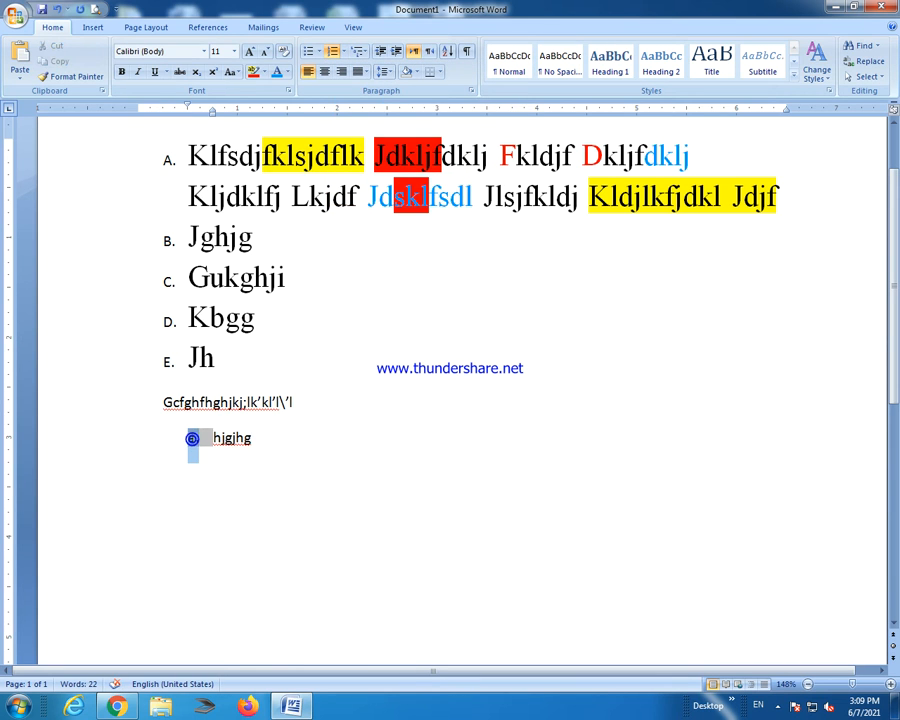
left_click(207, 470)
left_click_drag(196, 441, 203, 445)
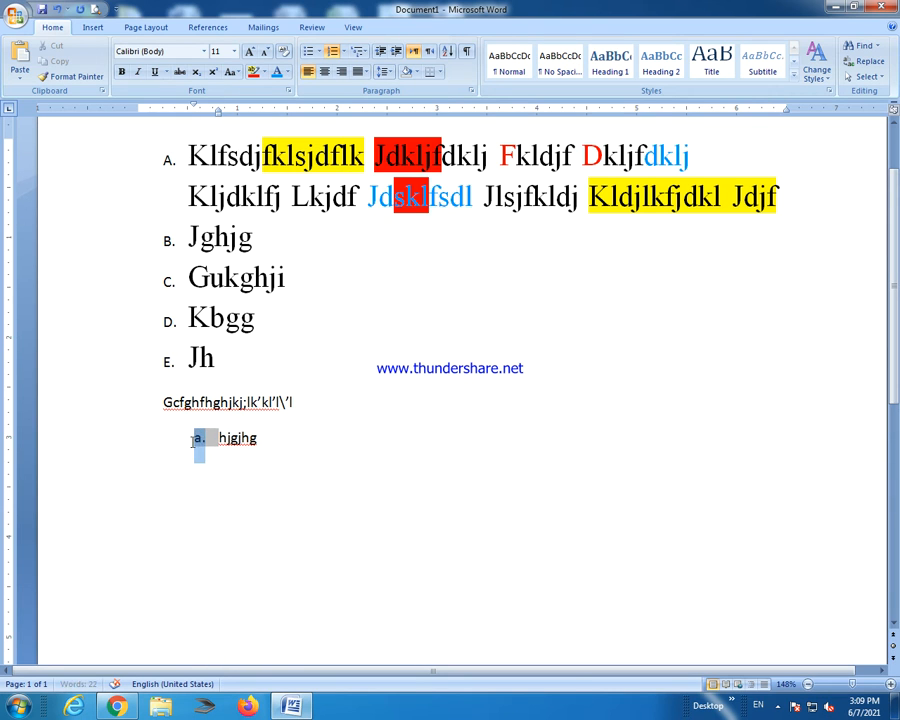
left_click(257, 451)
key("BackSpace")
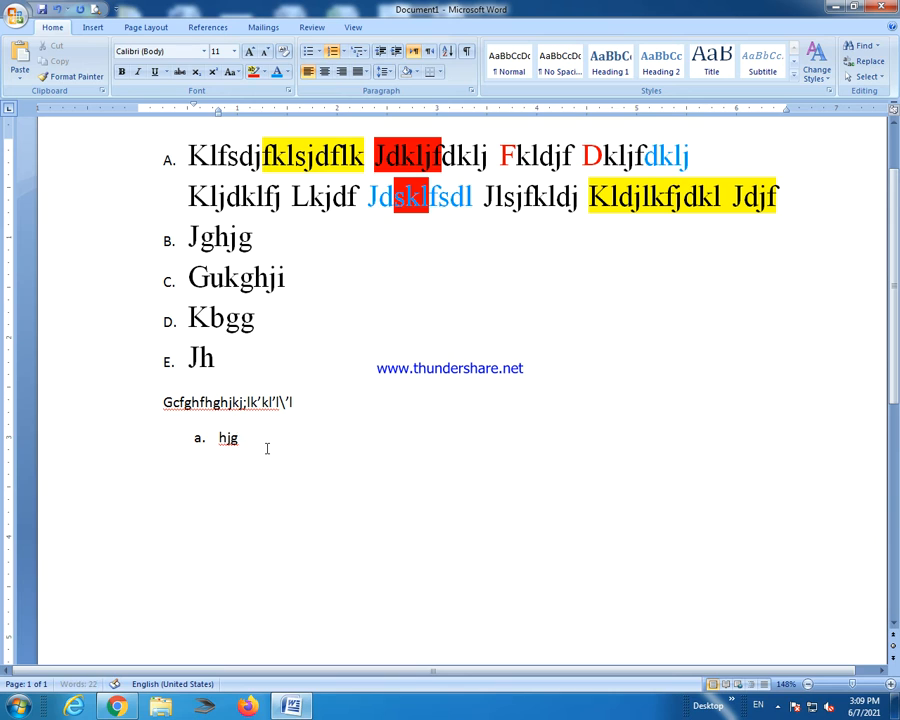
key("Return")
Type list item 'F. vgfgdfgdf fgdfg'.
type("f")
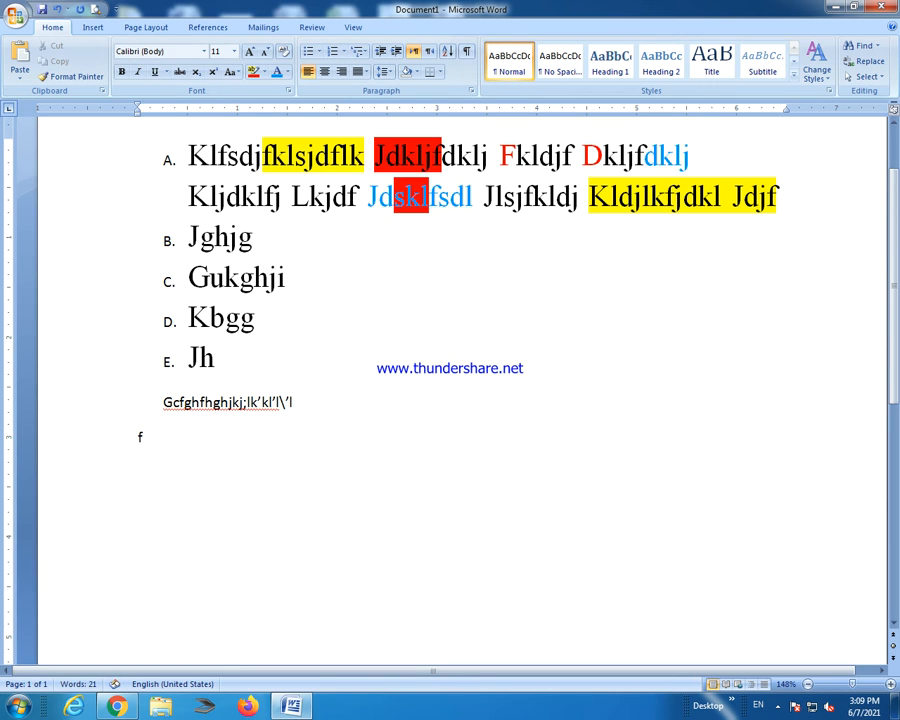
type(".")
key("BackSpace")
type("F.")
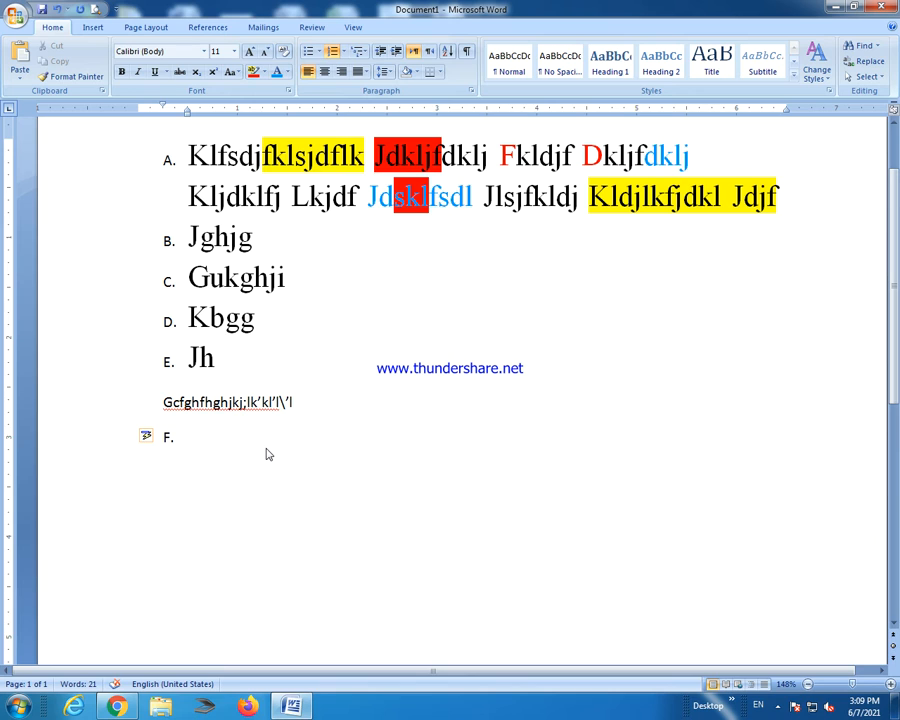
type("vgfgdfgdf fgdfg")
key("Return")
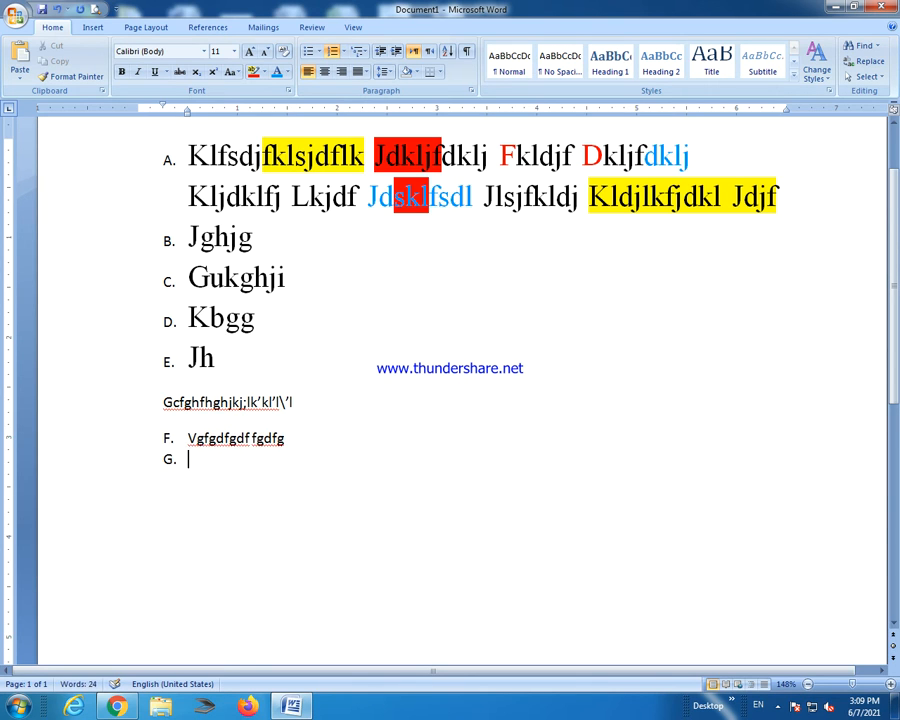
Add a plain line 'gfgfgdfgdfgfg' below it, then start item G.
key("Return")
type("gfgf")
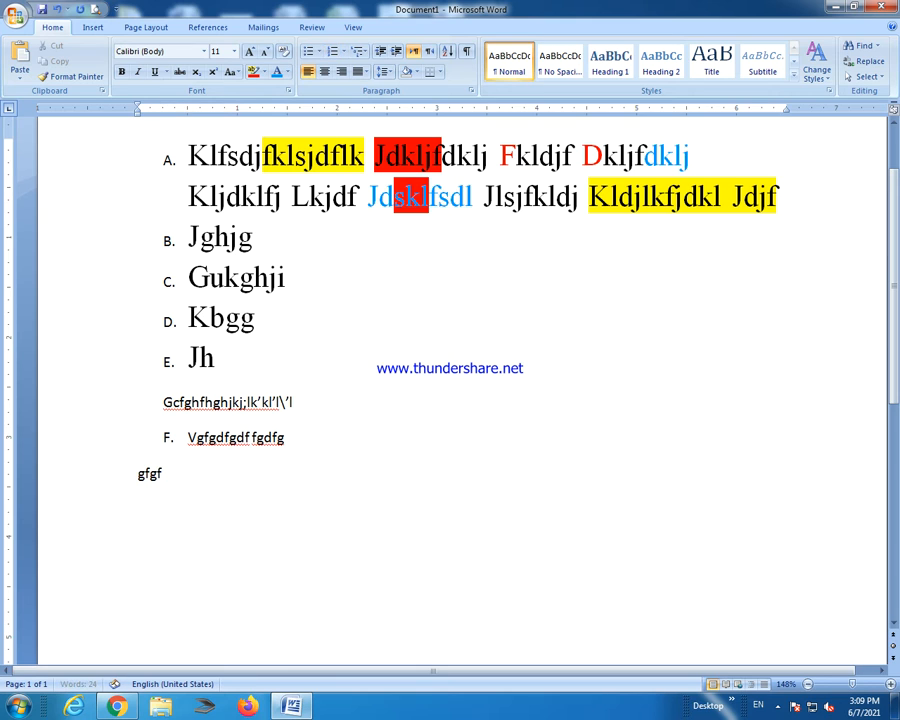
type("gdfgdfgfg")
key("Return")
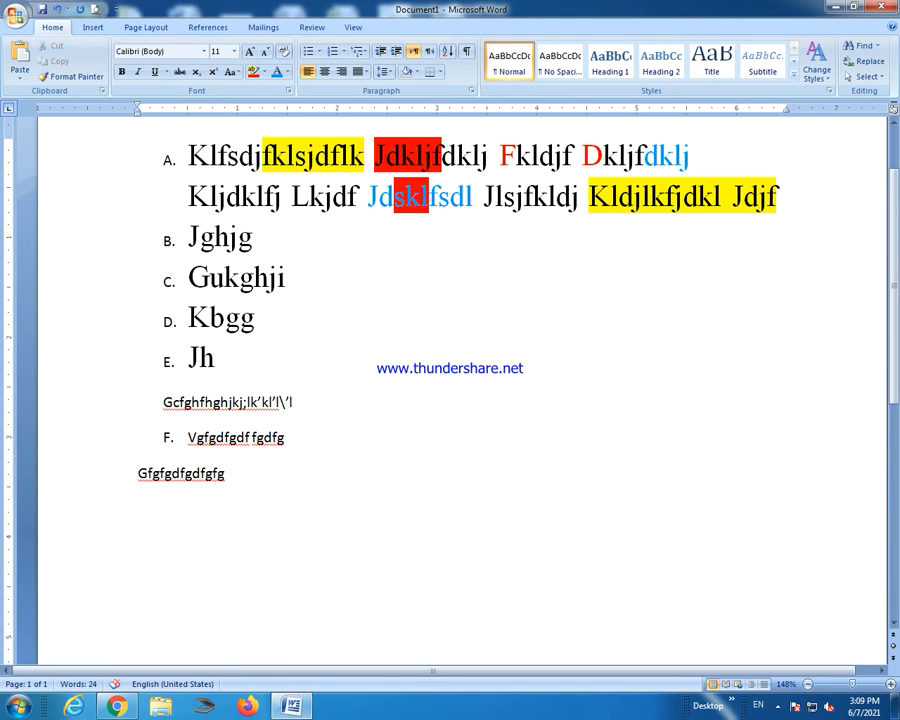
type("G.")
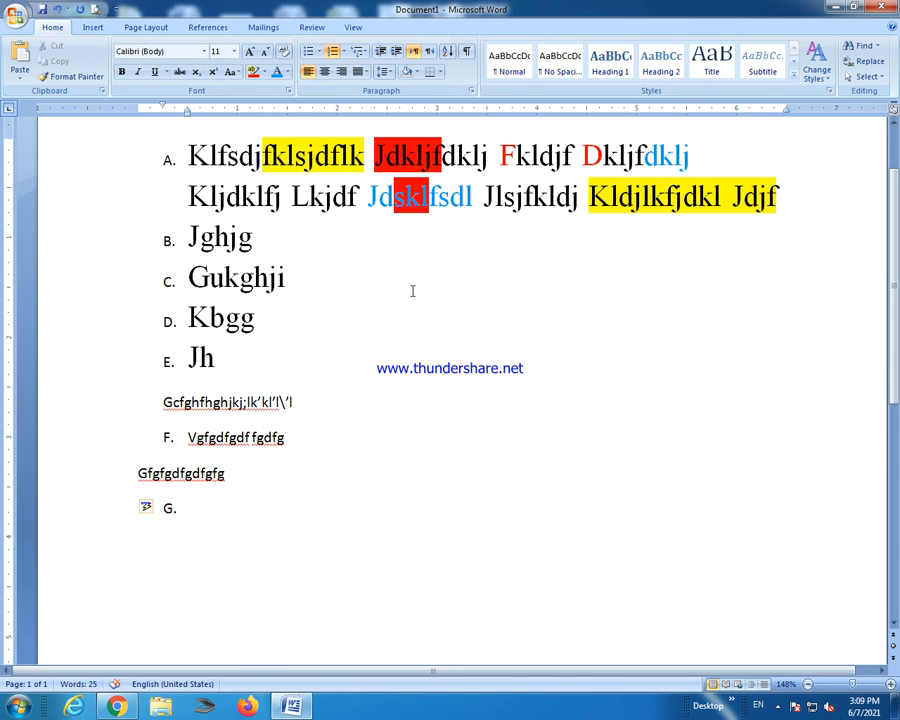
Renumber the main list 1–6 with 1. 2. 3. numbering and start a lowercase lettered list.
left_click(343, 51)
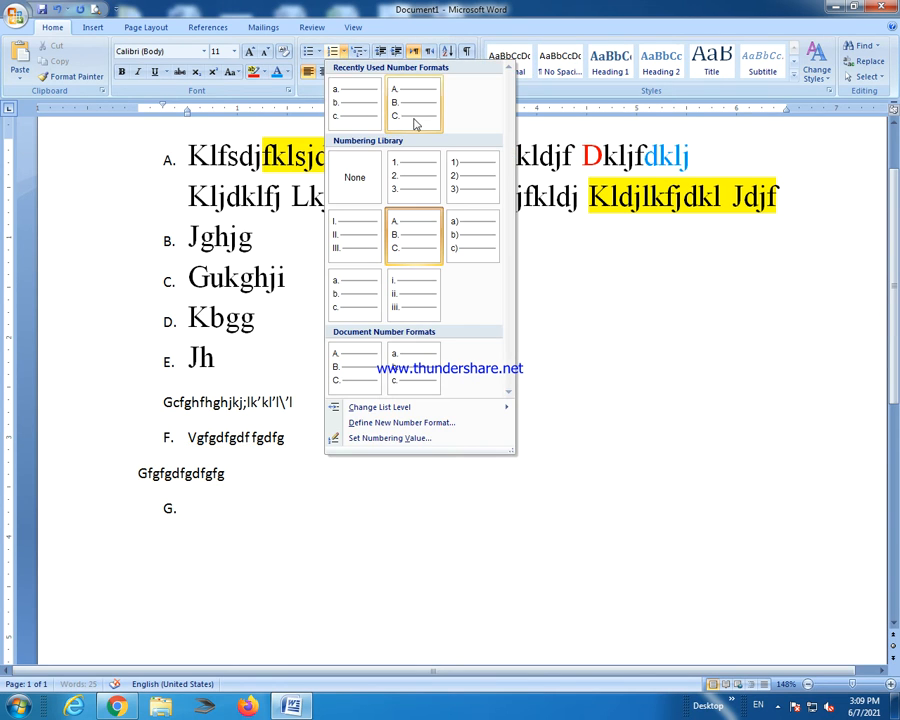
left_click(427, 196)
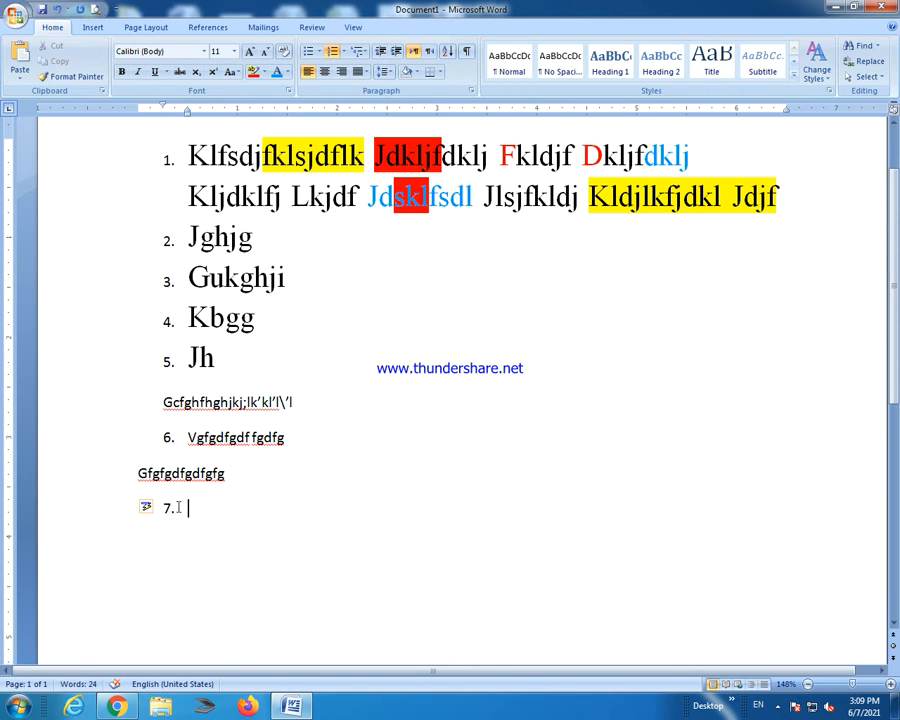
left_click(339, 52)
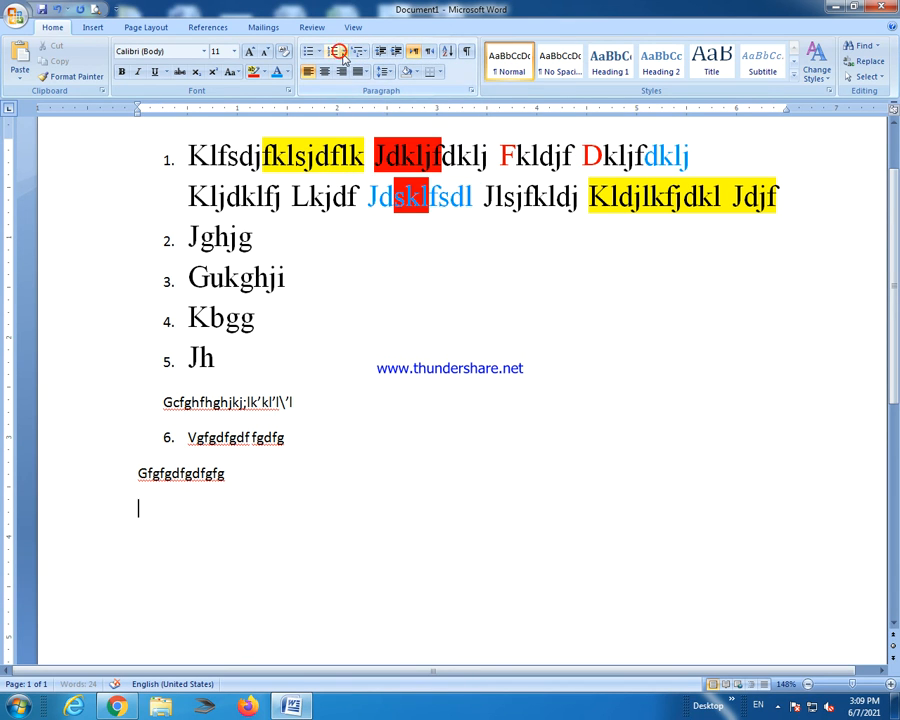
left_click(343, 55)
left_click(420, 352)
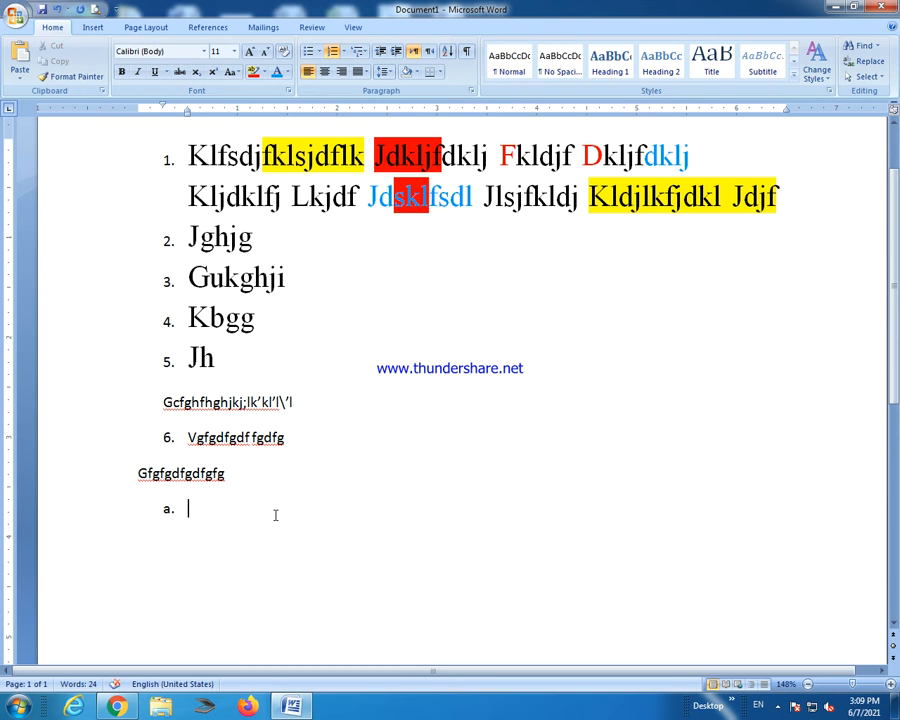
Add lettered items vjljjfsf, dfkldjf and fldjfdj, then clear lettering from the next line.
type("vjljjfsf")
key("Return")
type("dfkldjf")
key("Return")
type("fldjfdj")
key("Return")
key("BackSpace")
Add item '7. skdjfsjdfsdjfls' and remove the empty item 8.
type("dfjlskd")
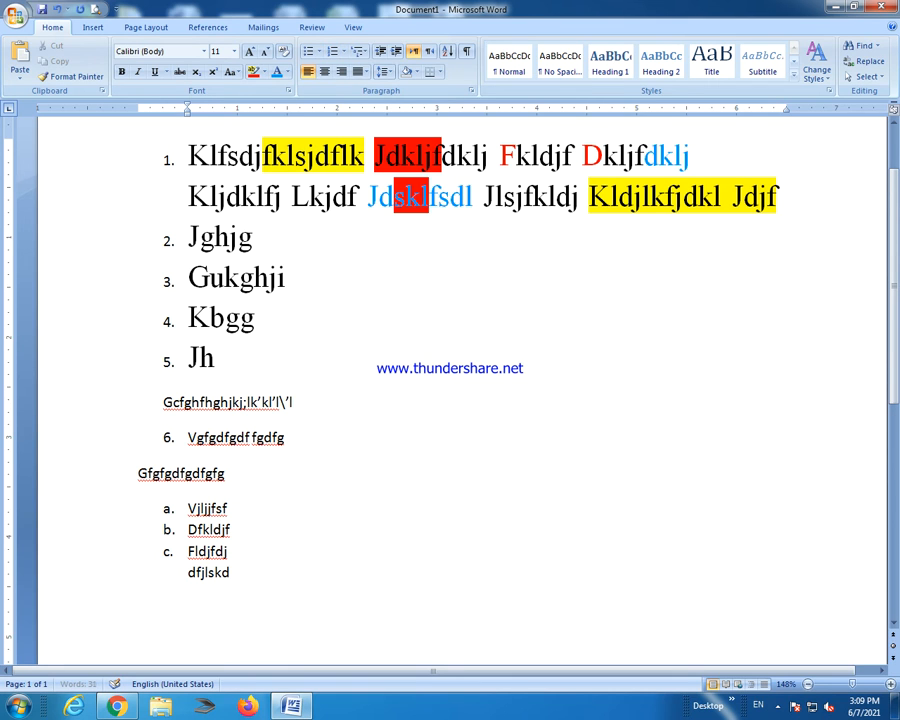
key("BackSpace")
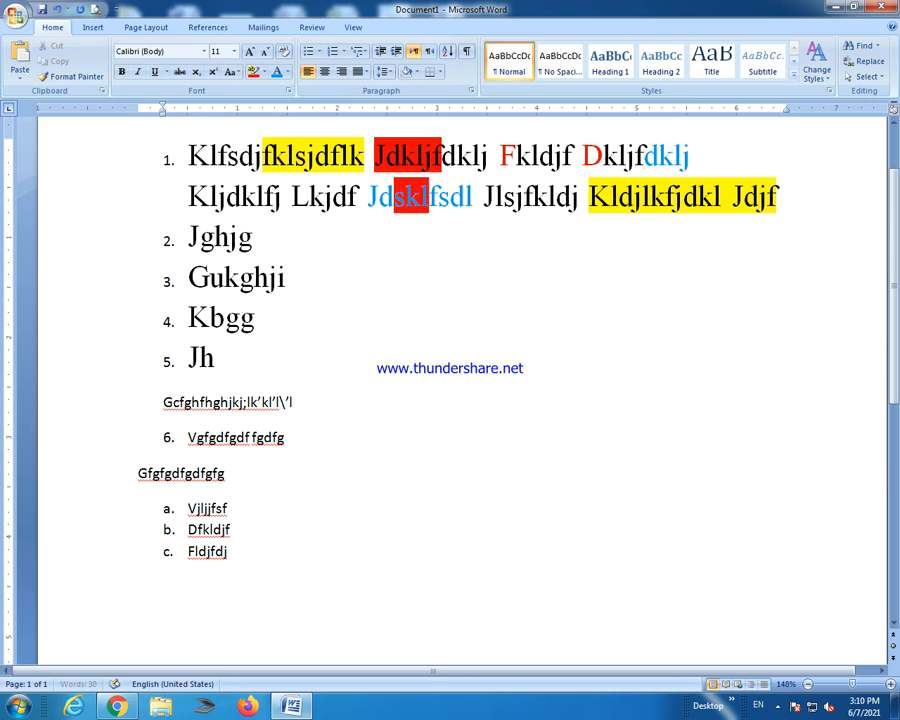
type("7. ")
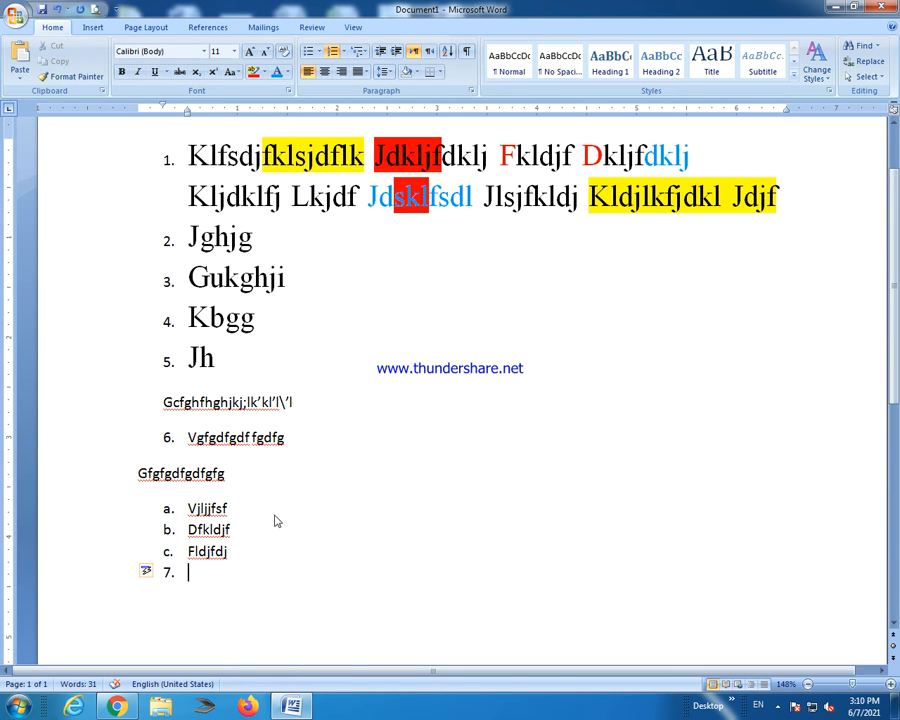
type("skdjfsjdfsdjfls")
key("Return")
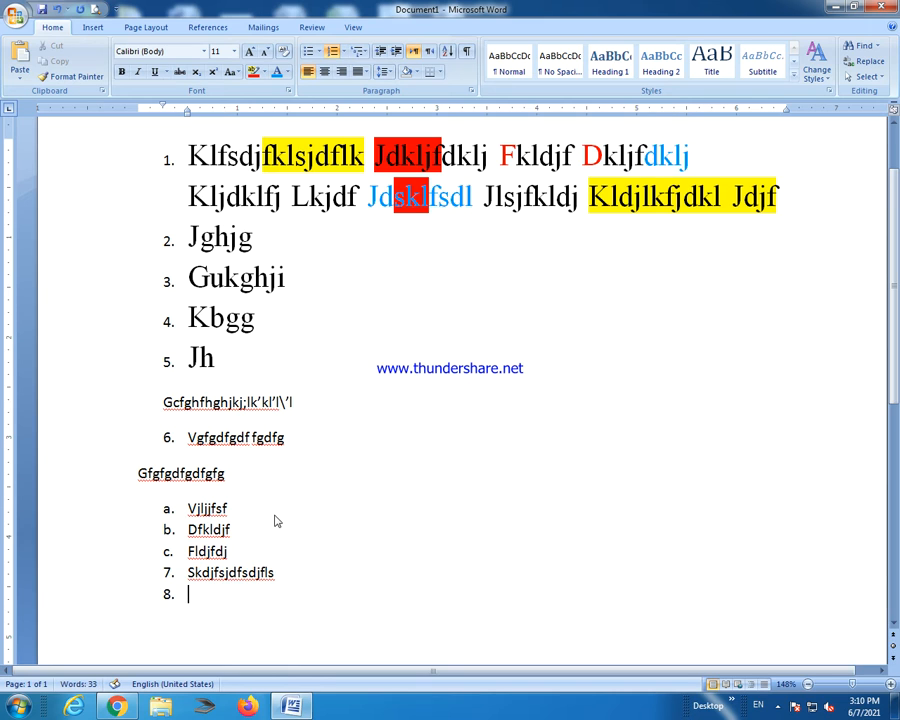
key("BackSpace")
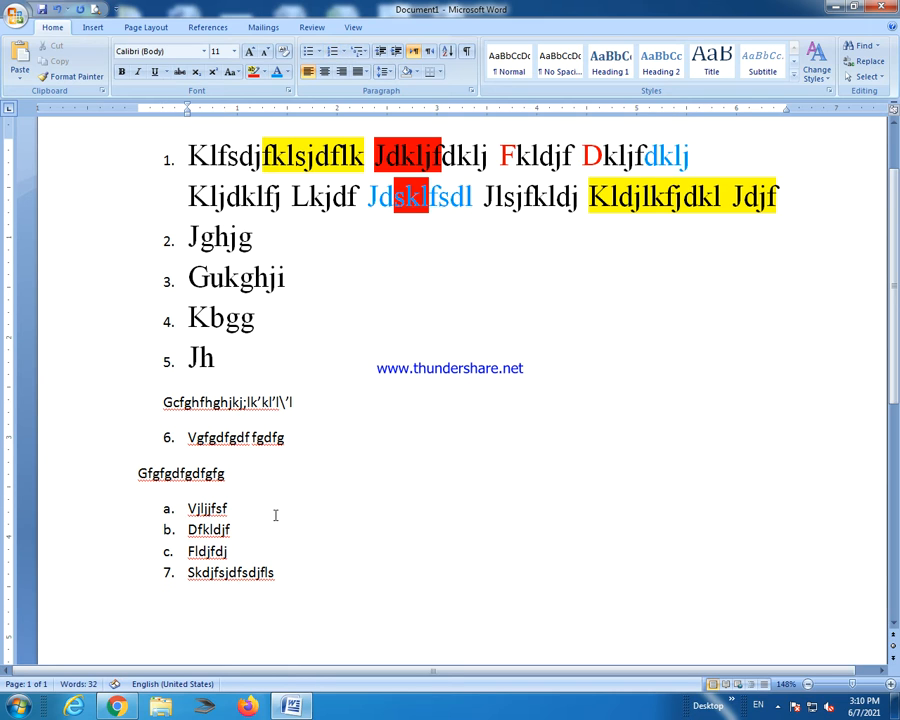
Add sub-items a–d under item 7: dlkfjsdlkfjs, dflkdfjlsd, dlfjsdkfjsd, dfkldjf.
type("a. dlkfjsdlkfjs")
key("Return")
type("dflkdfjlsd")
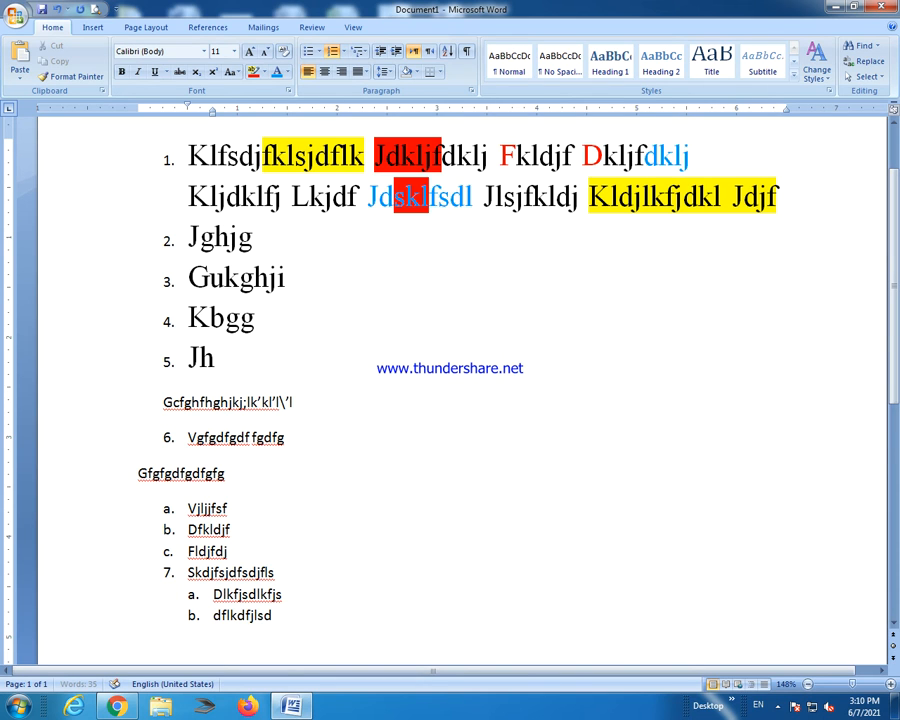
key("Return")
type("dlfjsdkfjsd")
key("Return")
type("dfkldjf")
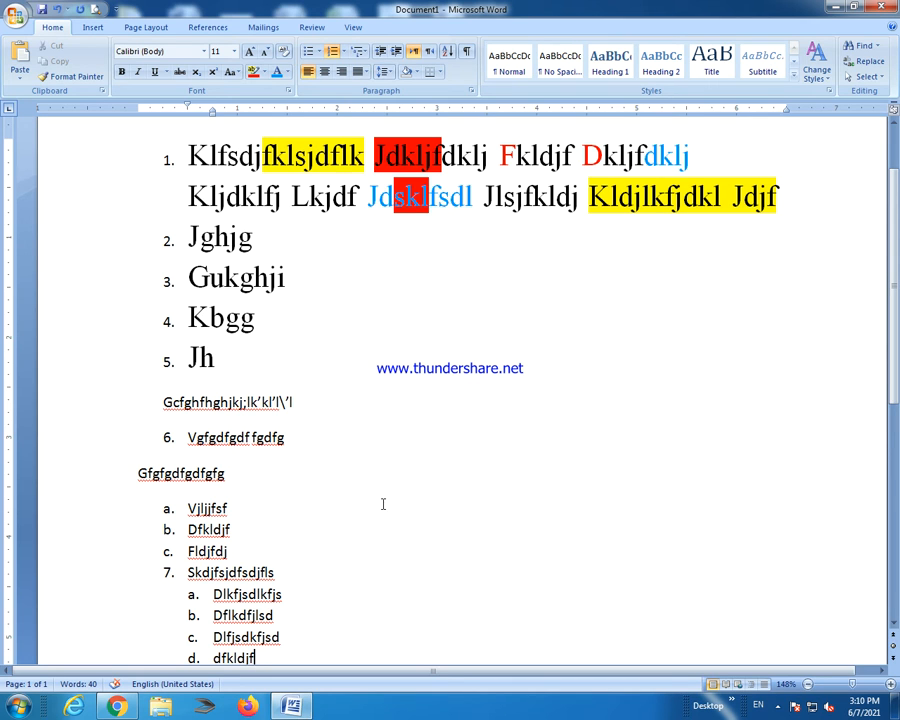
left_click(776, 707)
left_click(563, 547)
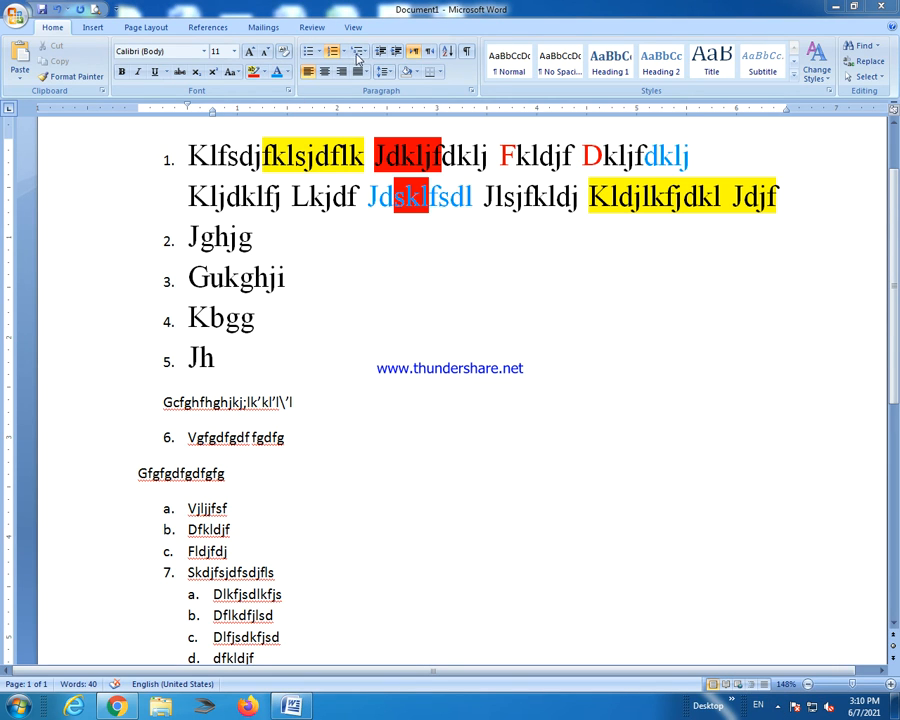
left_click(366, 58)
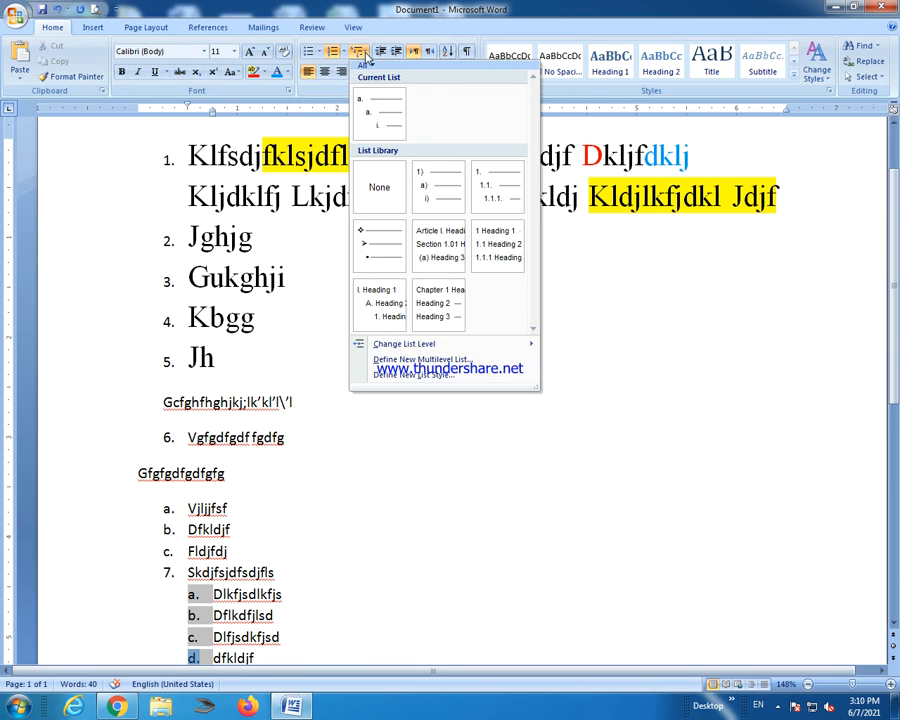
mouse_move(448, 250)
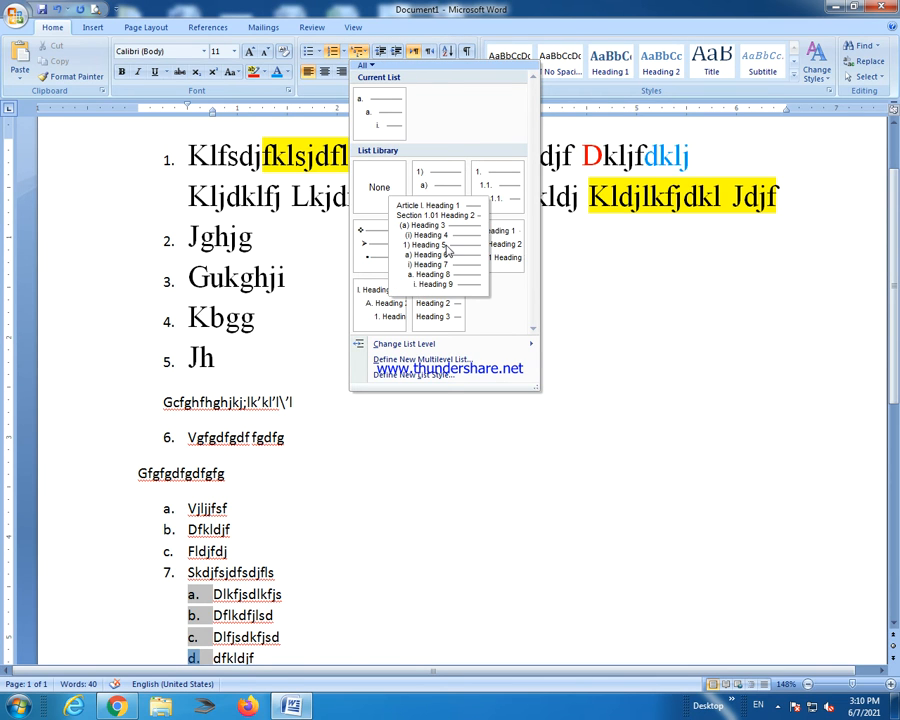
left_click(446, 245)
scroll(190, 293, "up", 2)
left_click_drag(186, 253, 396, 476)
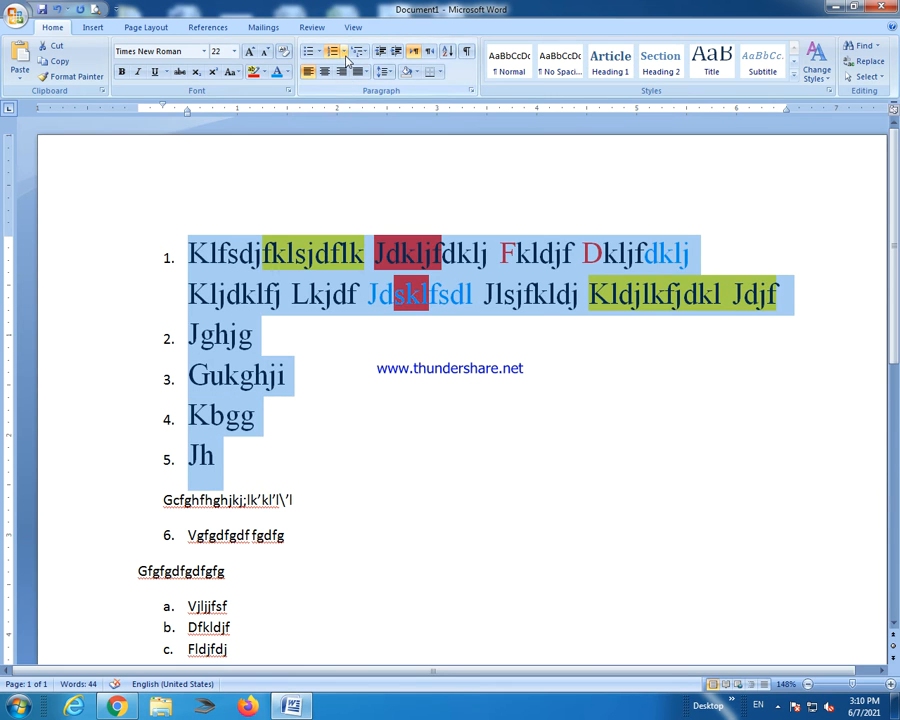
left_click(362, 52)
left_click(440, 174)
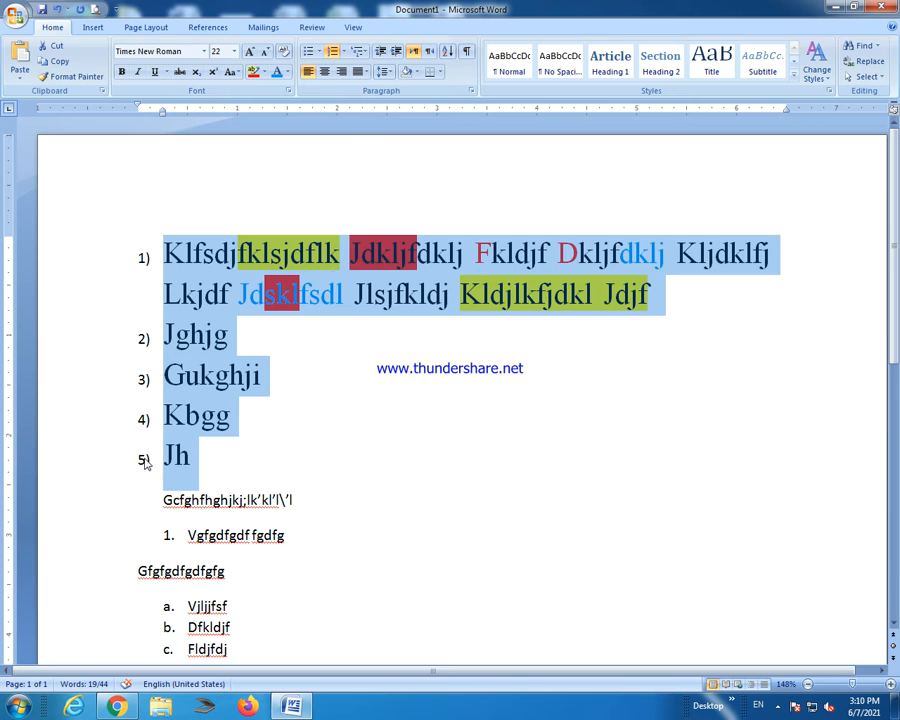
scroll(294, 531, "down", 3)
left_click_drag(174, 305, 226, 460)
left_click(290, 511)
left_click(283, 526)
left_click_drag(325, 518, 125, 370)
left_click(359, 51)
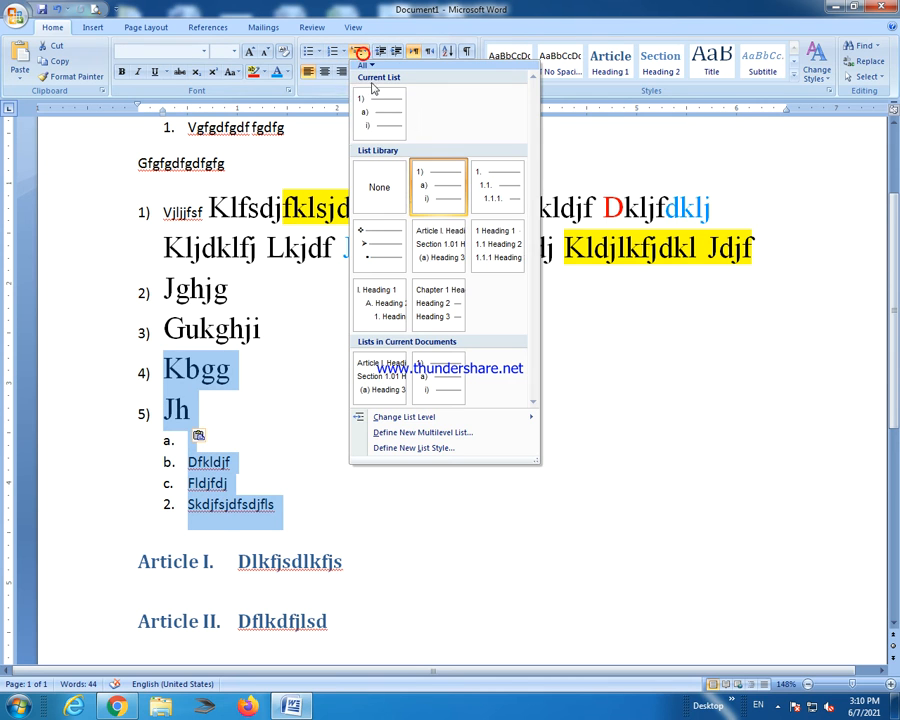
left_click(392, 250)
scroll(458, 452, "down", 5)
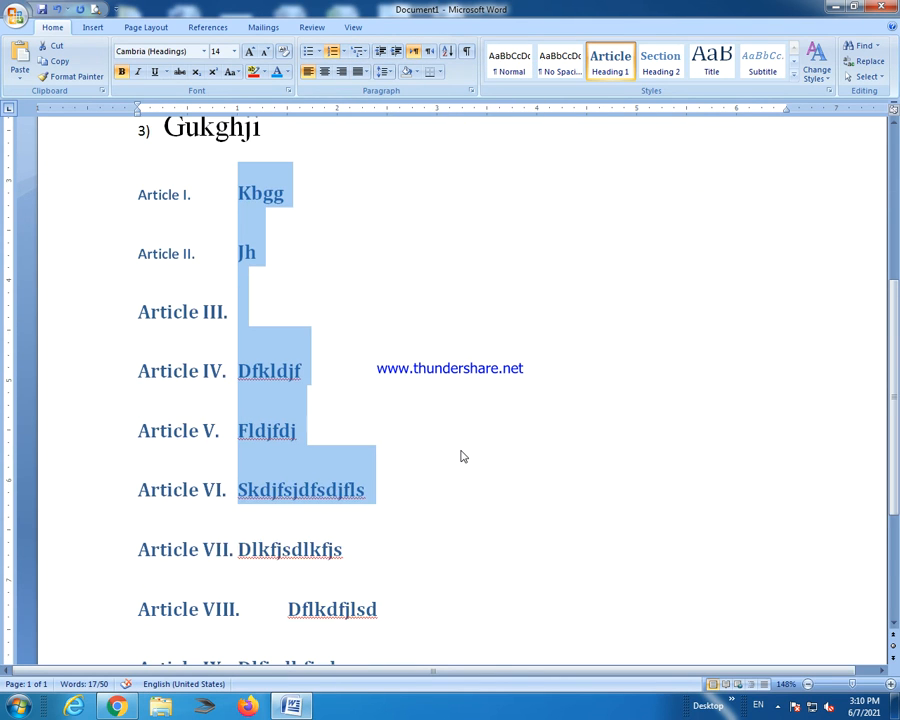
scroll(462, 451, "down", 2)
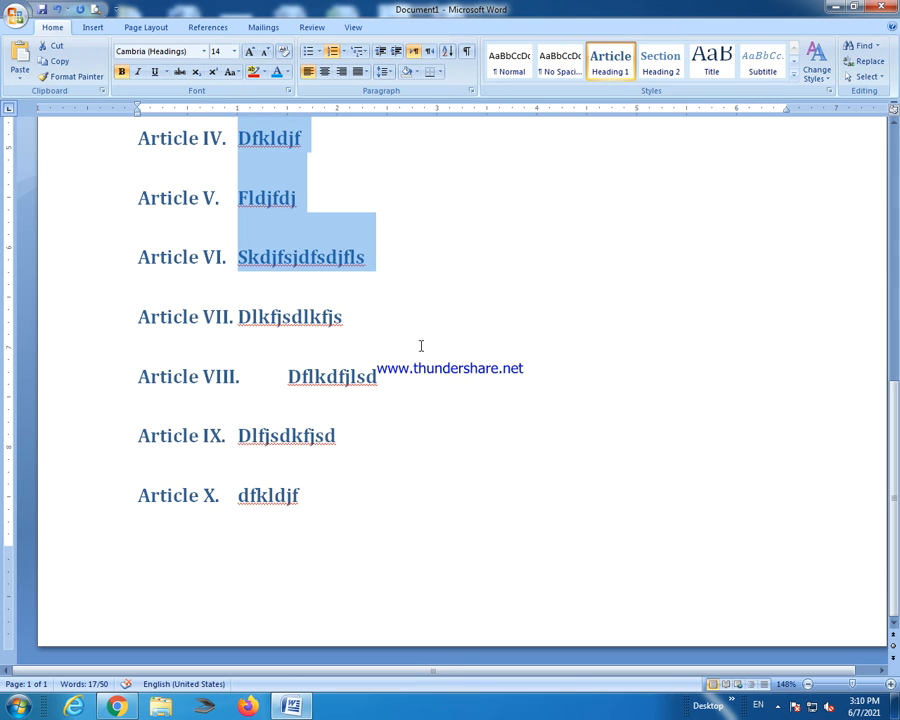
scroll(421, 346, "up", 10)
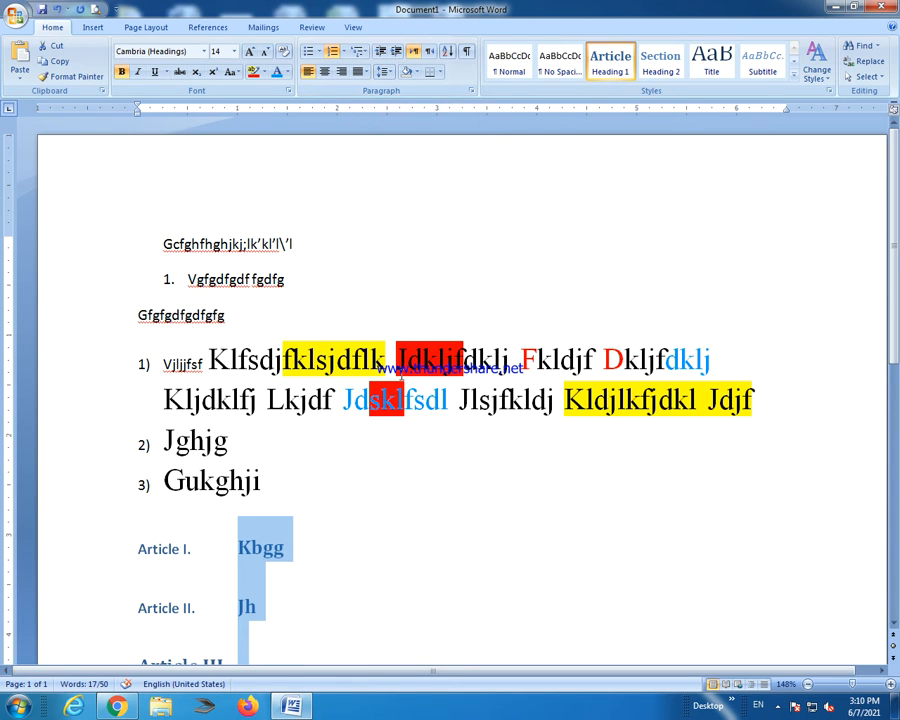
left_click(545, 427)
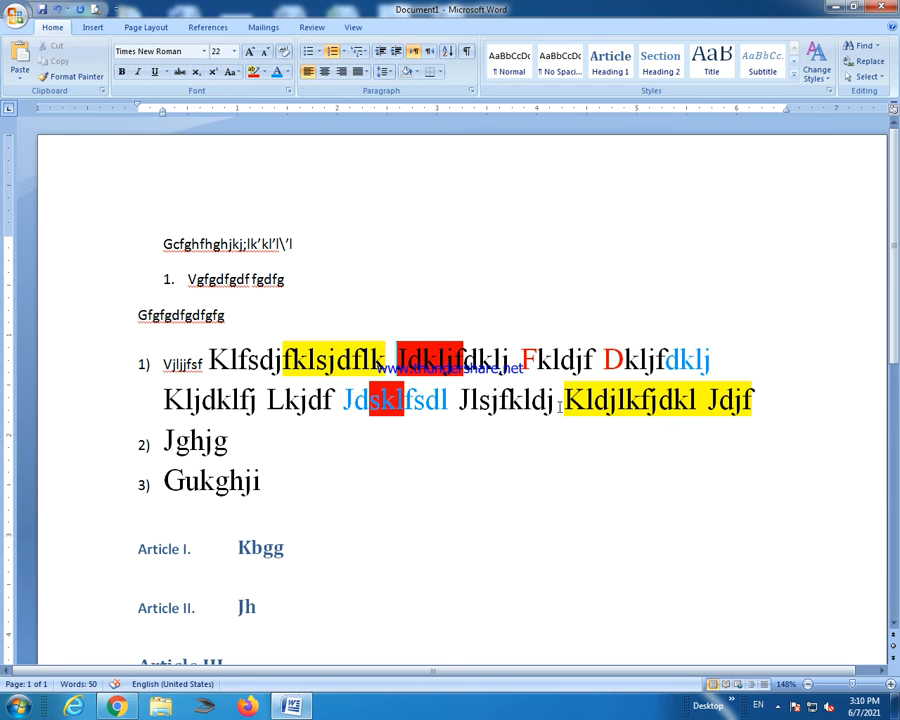
left_click(218, 311)
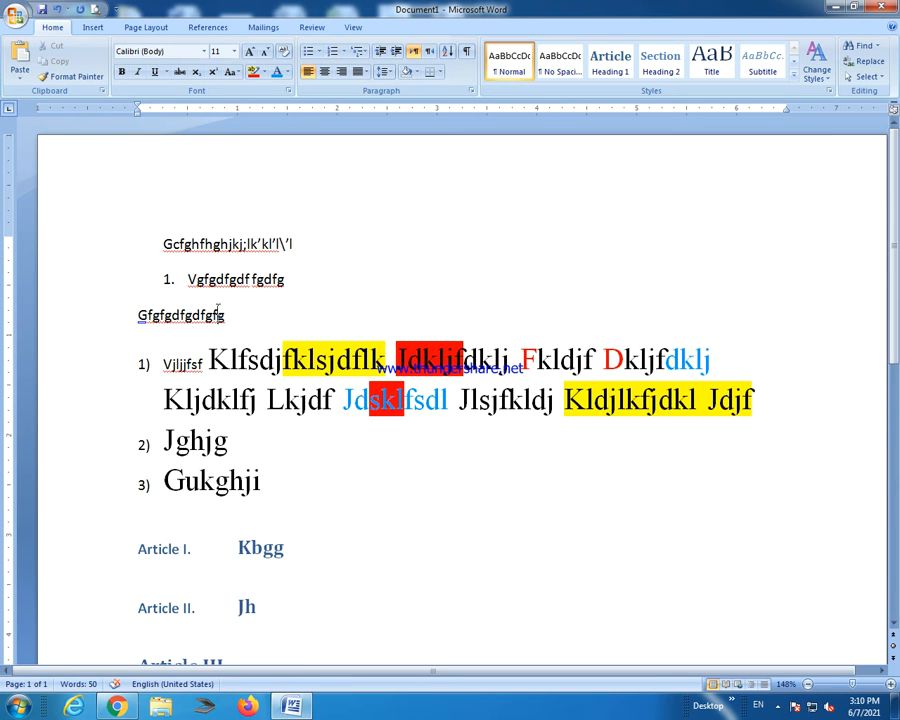
Clear the document and type 'VIRTUAL COLLEGE IS AN ORGANIZATION WHO WORKED FOR THE PROSPERITY OF THE DISTANCE LEARNING PEOPLE.'.
key("ctrl+a")
key("Delete")
type("VIRU")
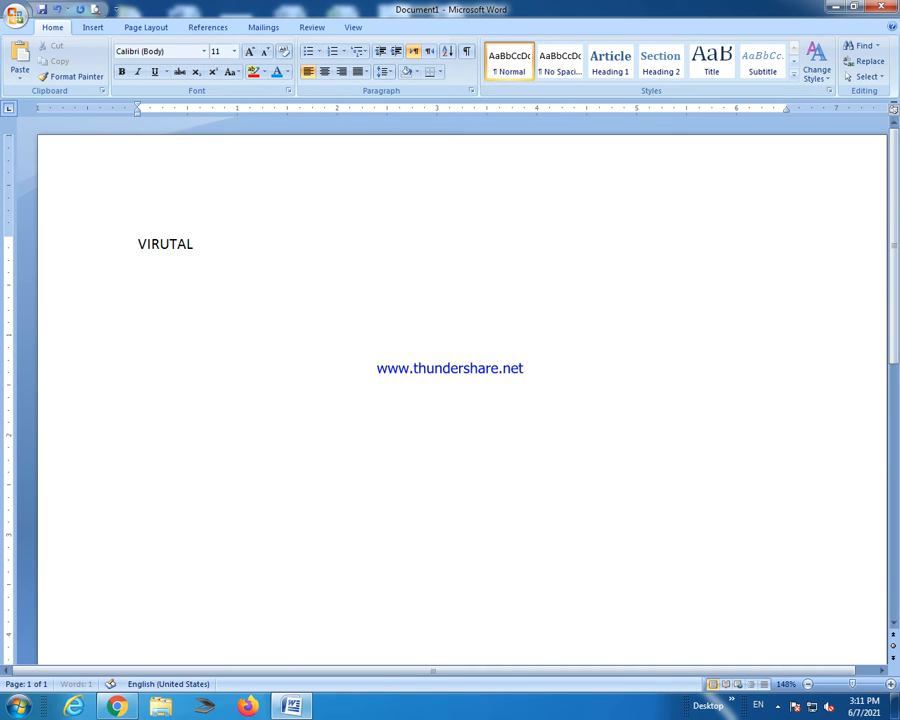
type(" COLLEGE")
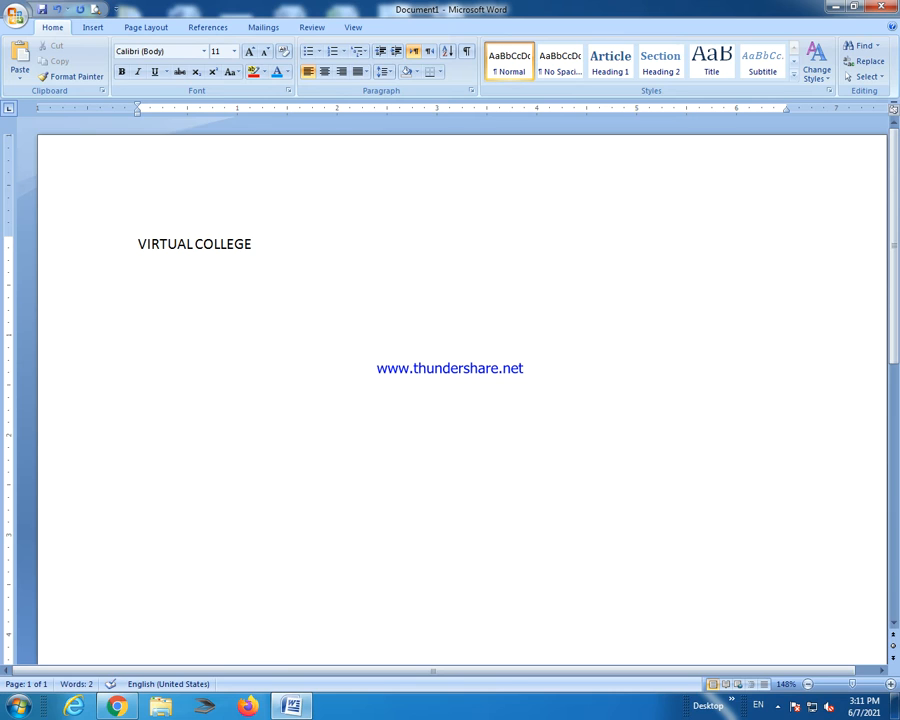
type(" IS AN ORGA")
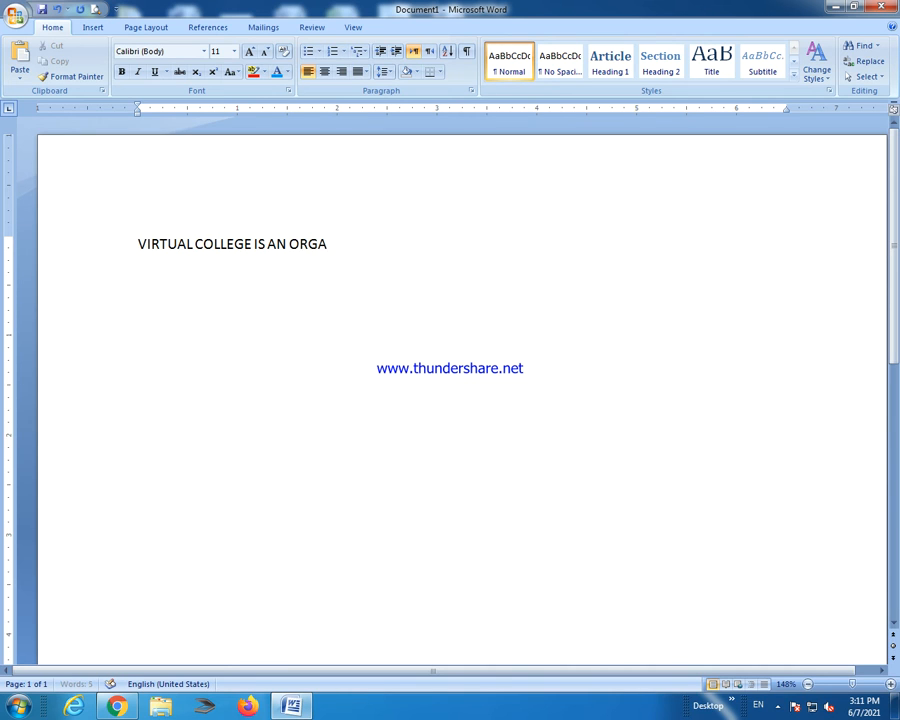
type("NIZATION")
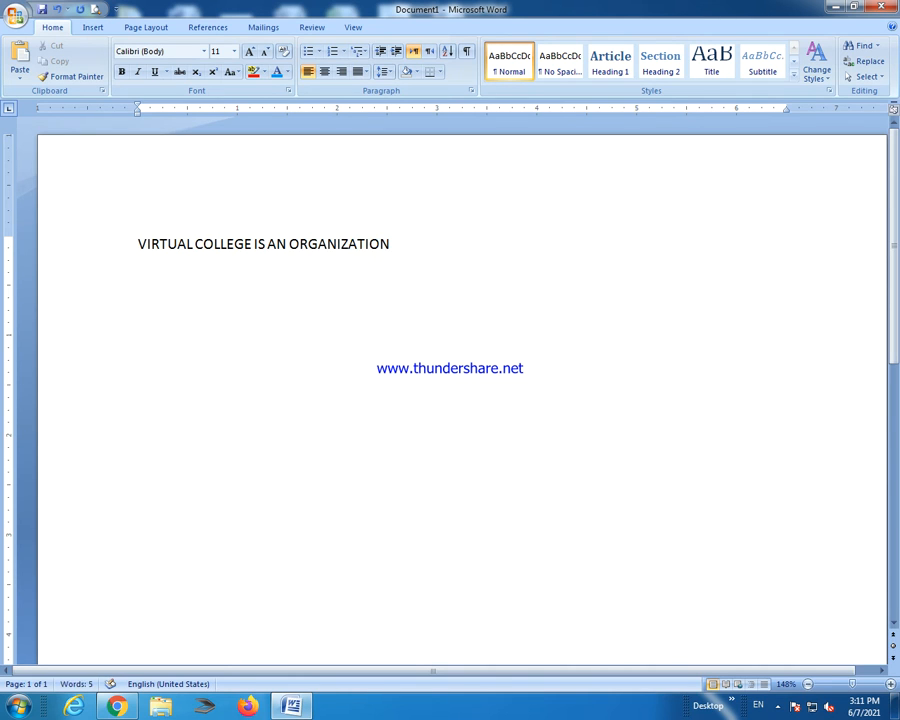
type(" WHO WOER")
key("BackSpace")
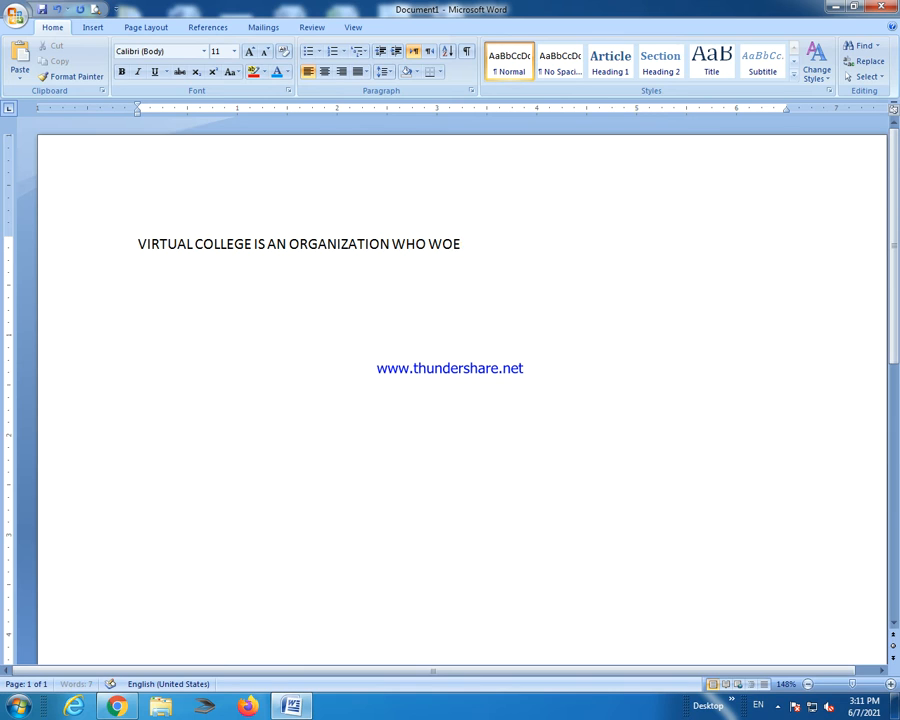
type("FOR THE PROP")
key("BackSpace")
type("SPERITY OF THE D")
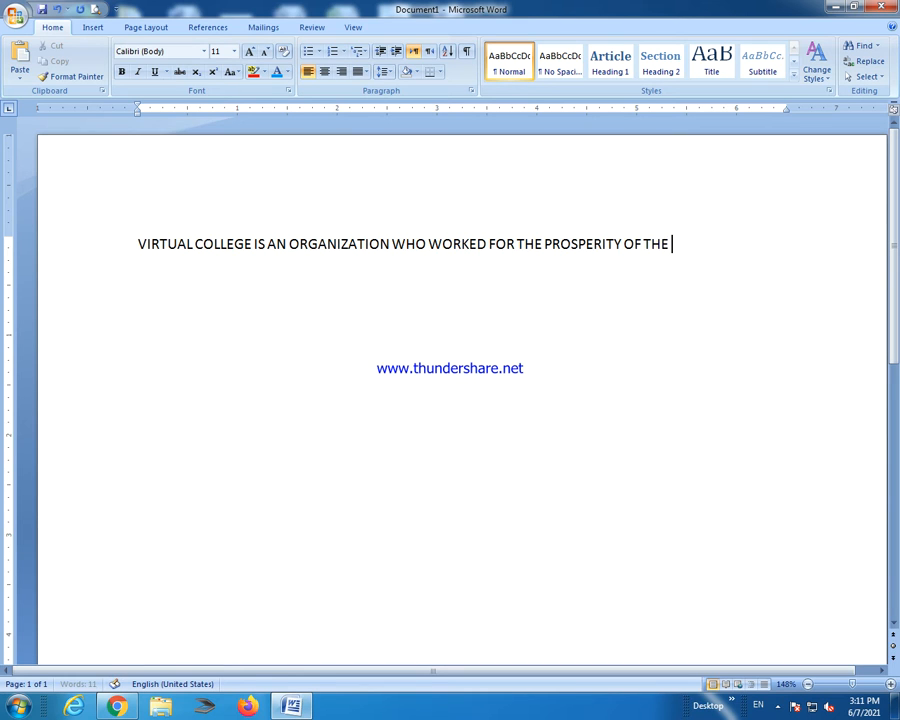
type("ISTANCE")
key("BackSpace")
type("E")
type("A")
key("BackSpace")
type("EARNING")
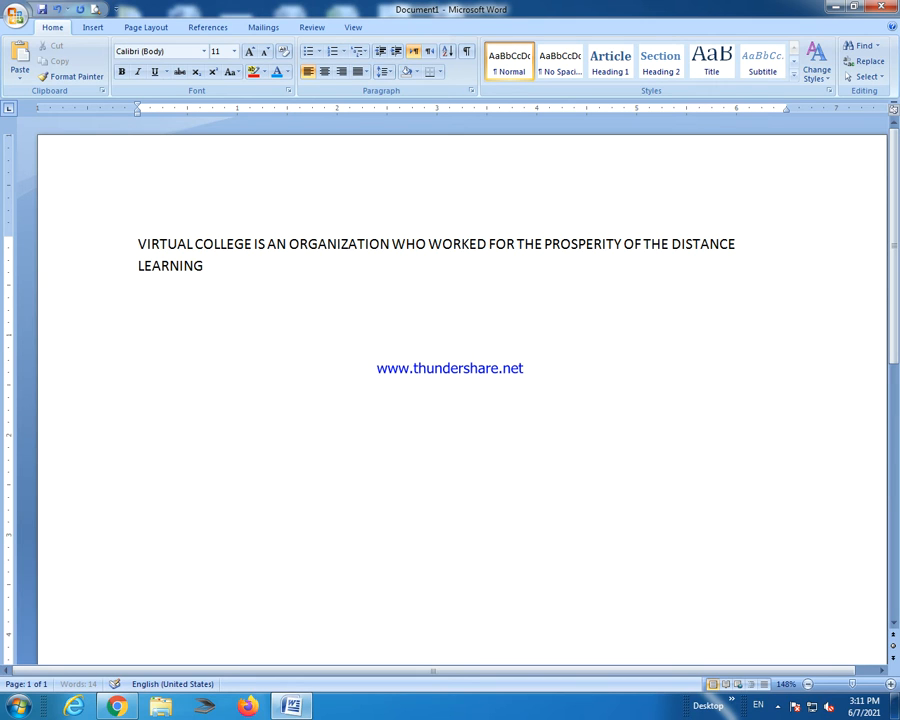
type(" PEOPLE")
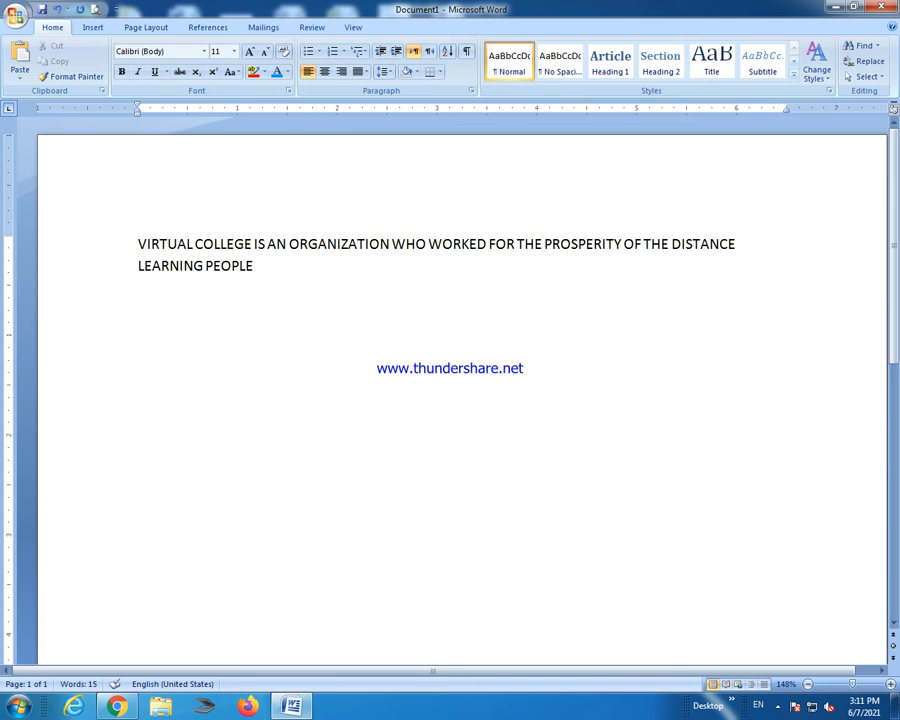
type(".")
Indent the Virtual College paragraph one step to the right.
left_click_drag(287, 270, 150, 242)
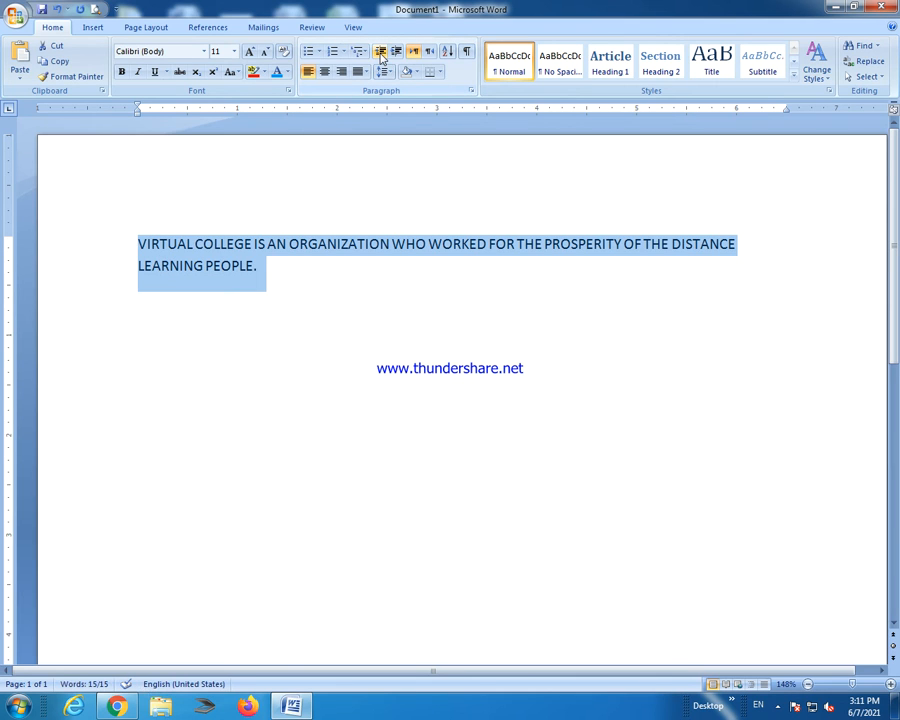
left_click(395, 52)
left_click(380, 52)
left_click(396, 52)
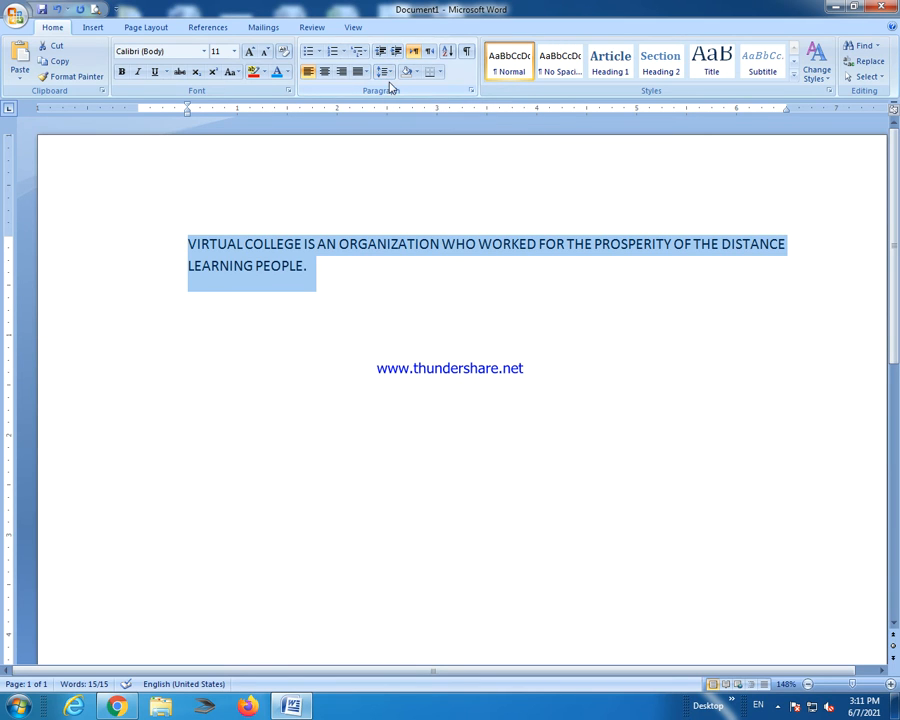
Remove the space after the paragraph using the Line Spacing options.
left_click(386, 74)
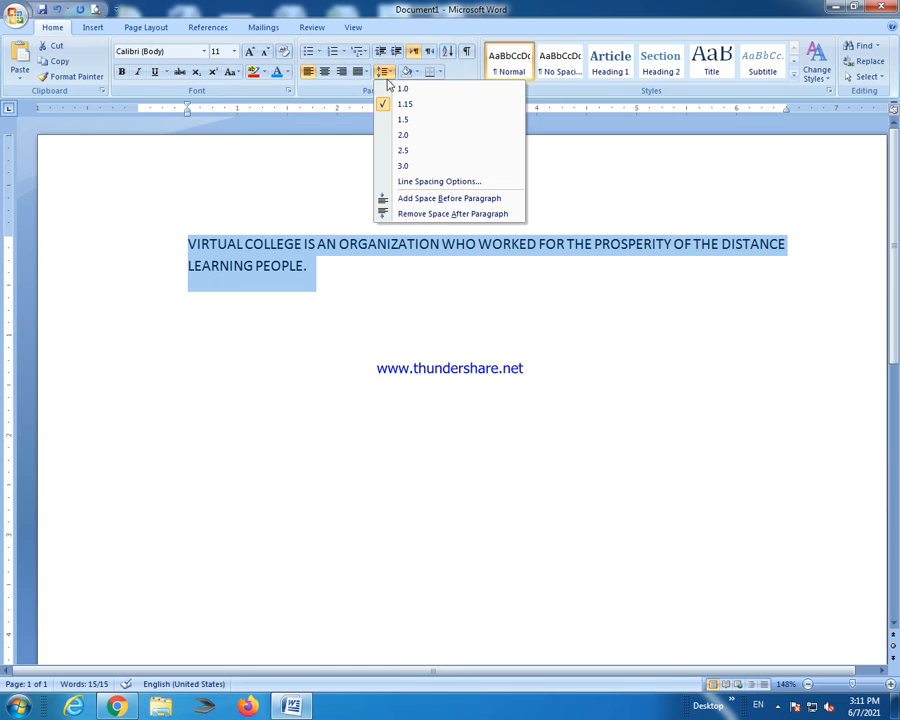
left_click(311, 267)
left_click(311, 266)
left_click_drag(311, 267, 218, 238)
left_click(386, 74)
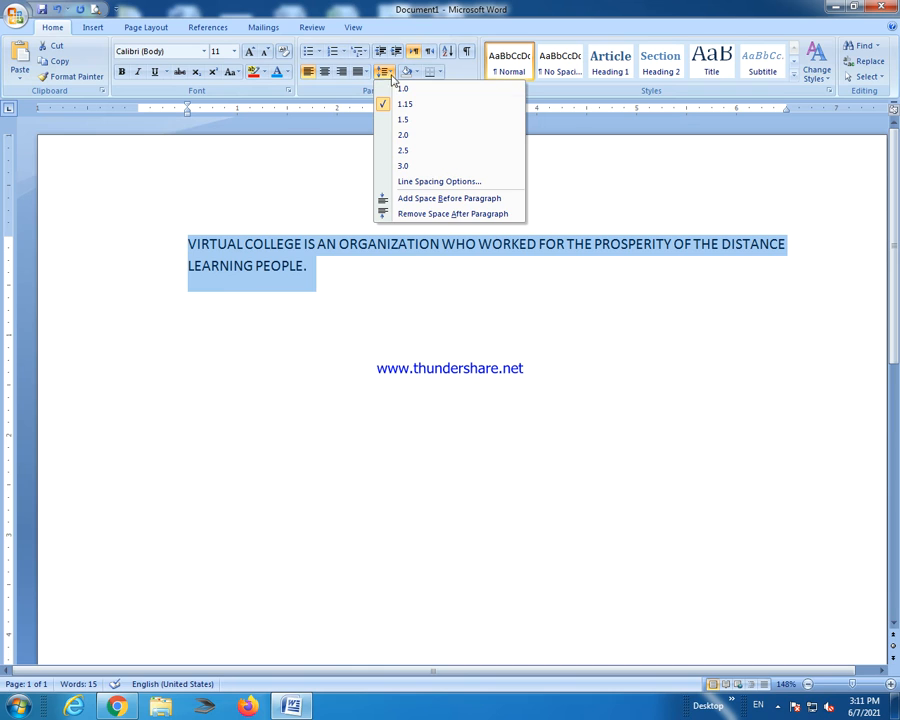
left_click(417, 215)
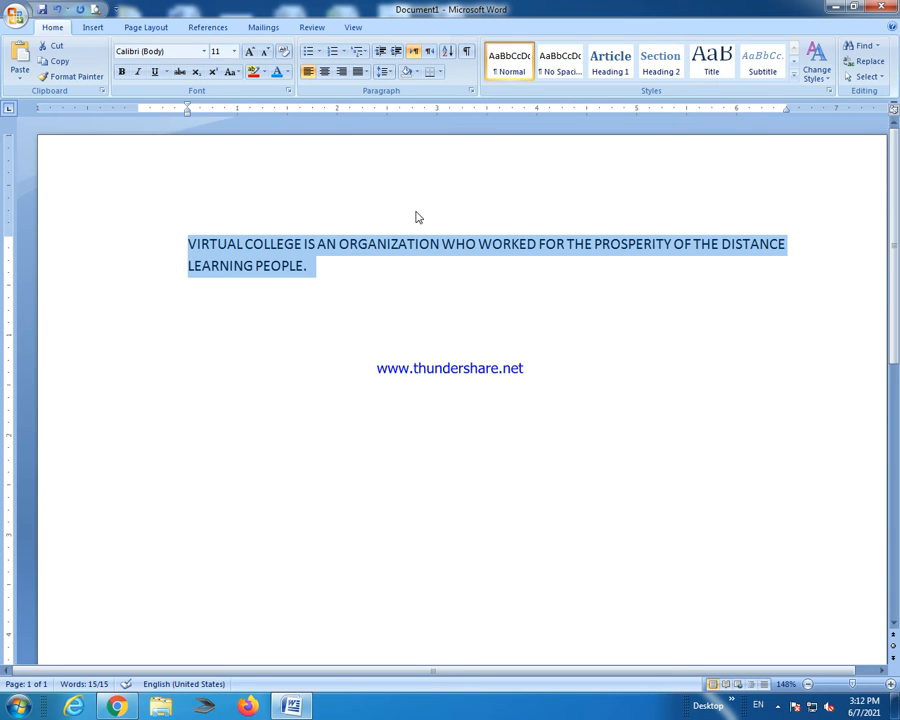
Try 1.5 and 3.0 line spacing, then make the paragraph bold.
left_click(386, 72)
left_click(384, 76)
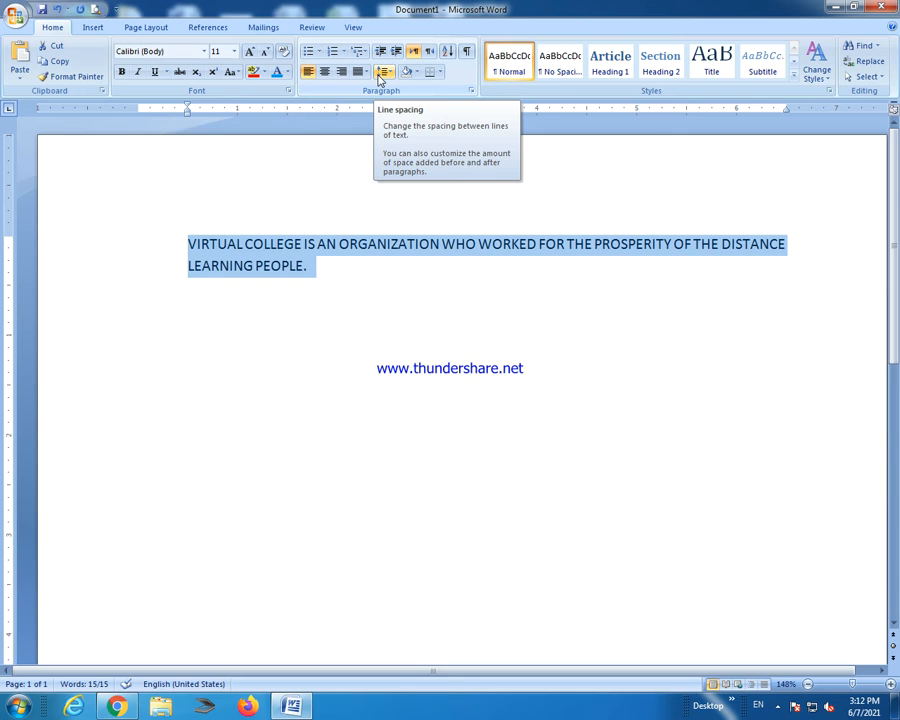
left_click(382, 74)
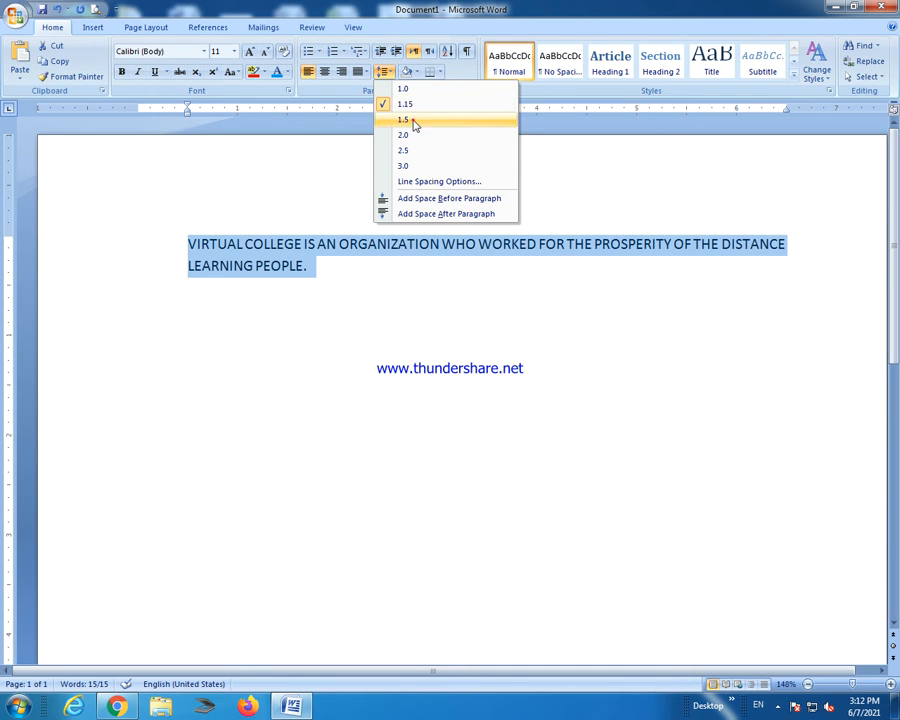
left_click(405, 120)
left_click(391, 75)
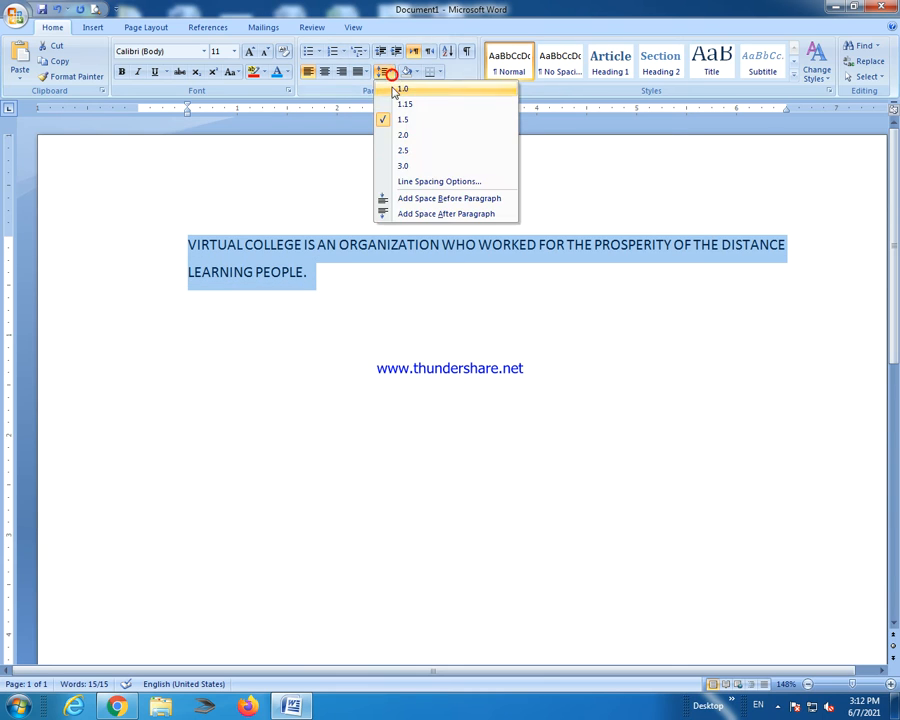
left_click(403, 165)
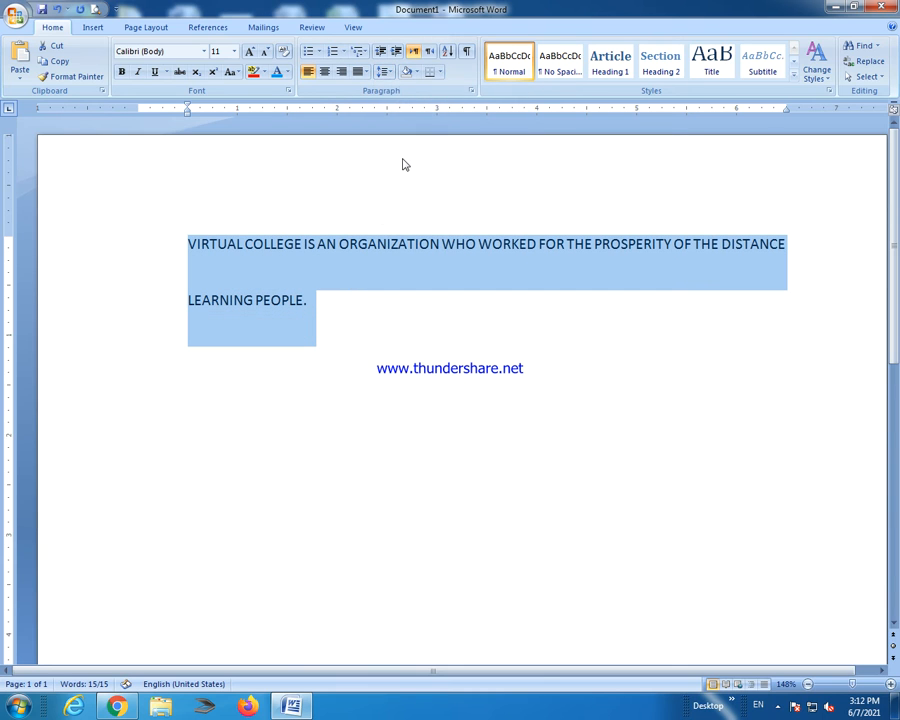
left_click(121, 72)
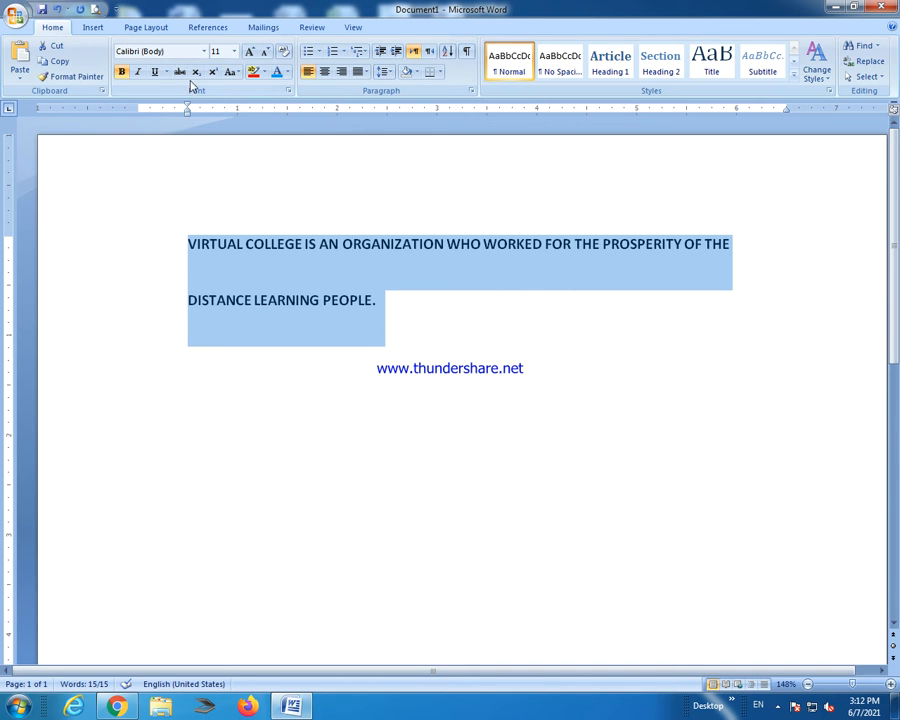
Reset line spacing to 1.15 and highlight the paragraph text in red.
left_click(383, 71)
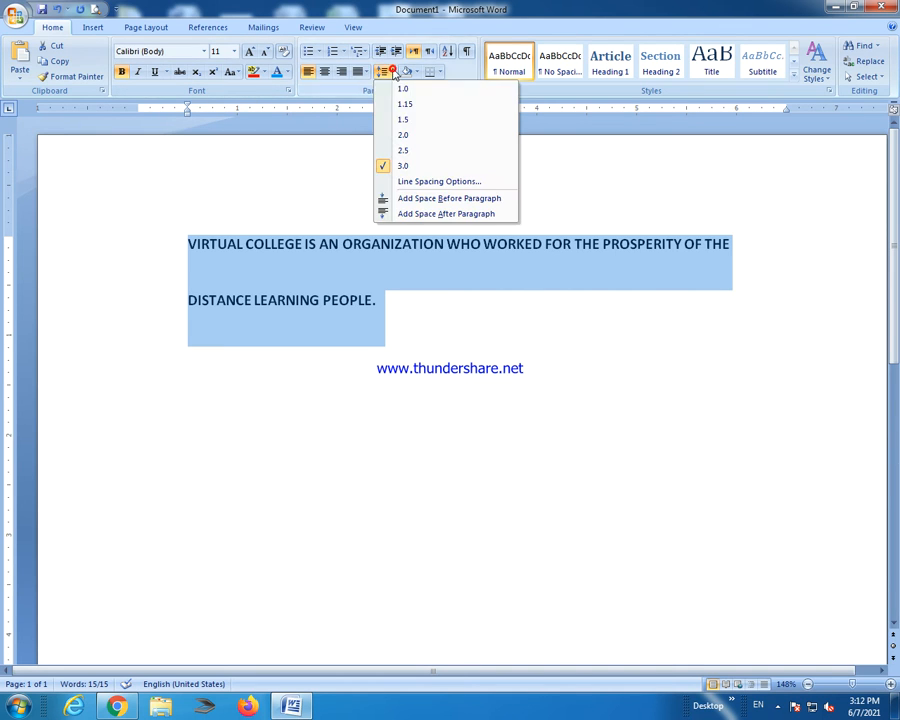
left_click(404, 103)
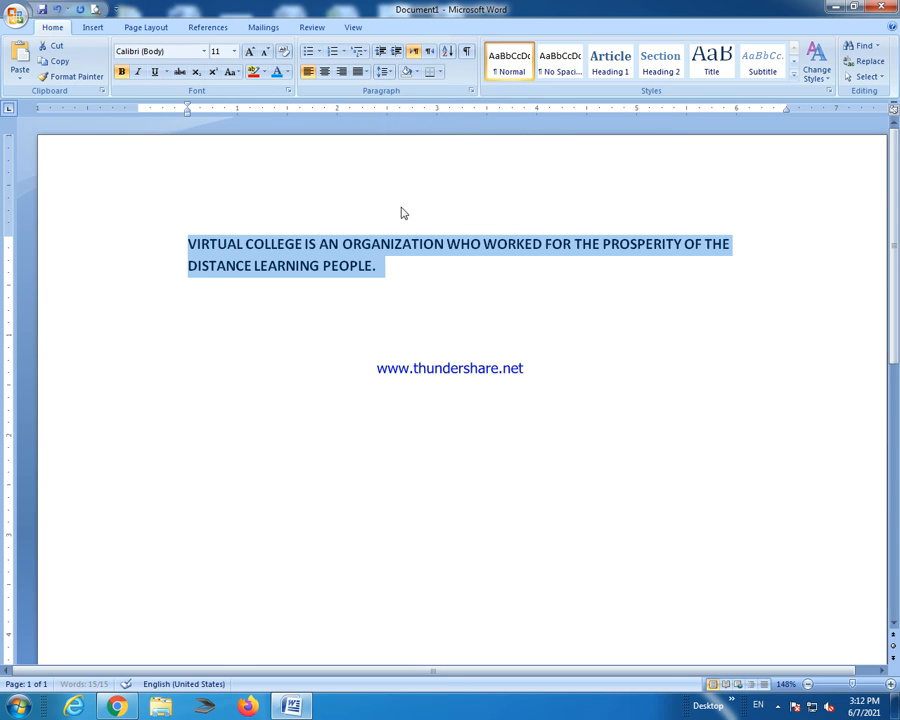
left_click(416, 72)
left_click(253, 74)
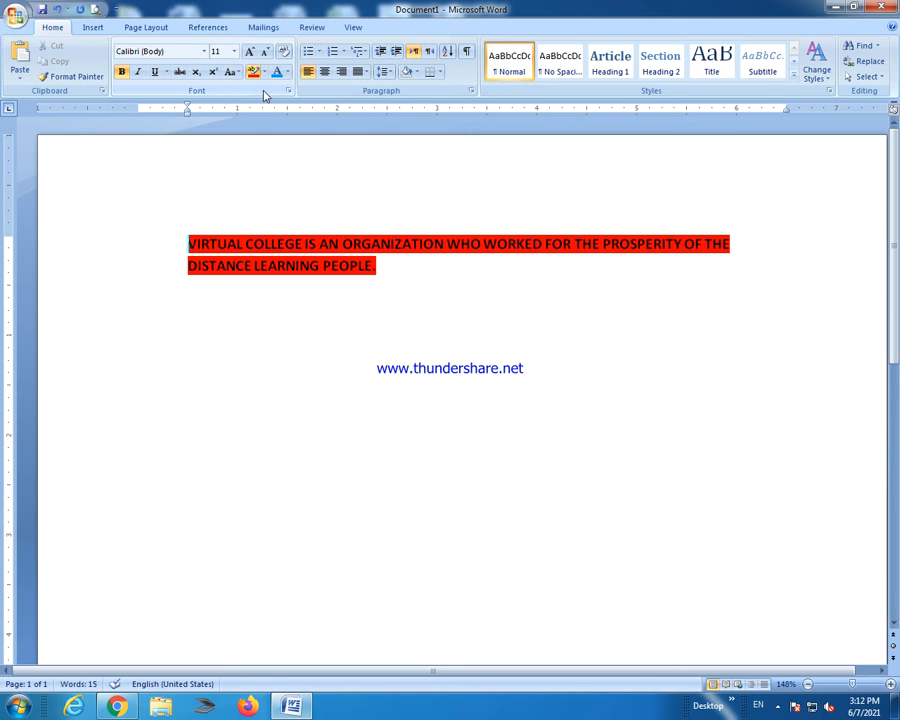
Strip most of the red highlight and shade the paragraph background green.
mouse_move(350, 265)
left_mouse_down()
mouse_move(297, 246)
mouse_move(247, 243)
left_mouse_up()
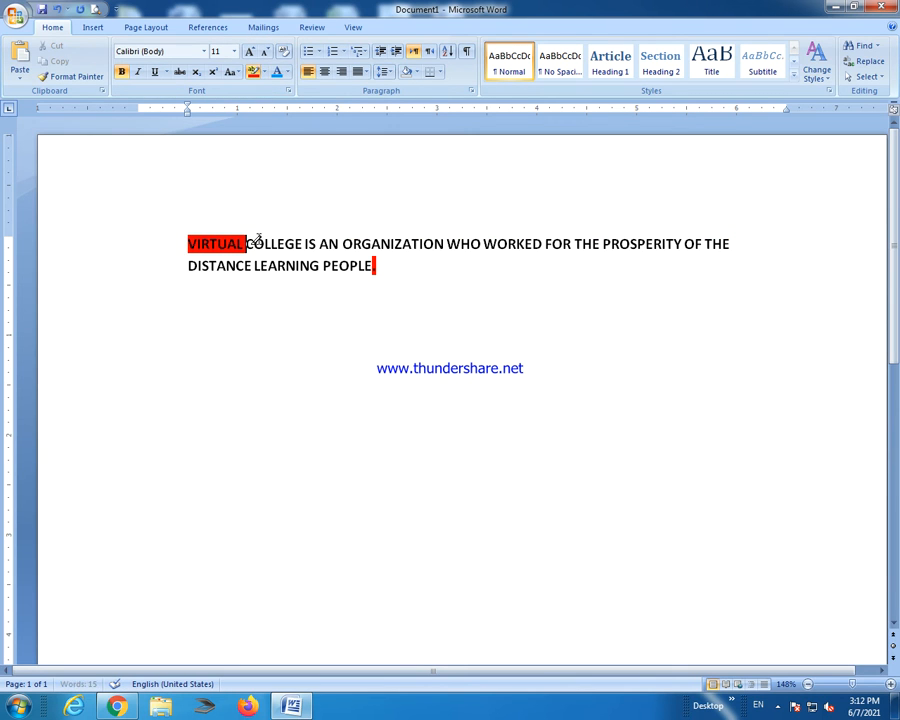
left_click(263, 72)
left_click(278, 205)
left_click_drag(382, 270, 190, 243)
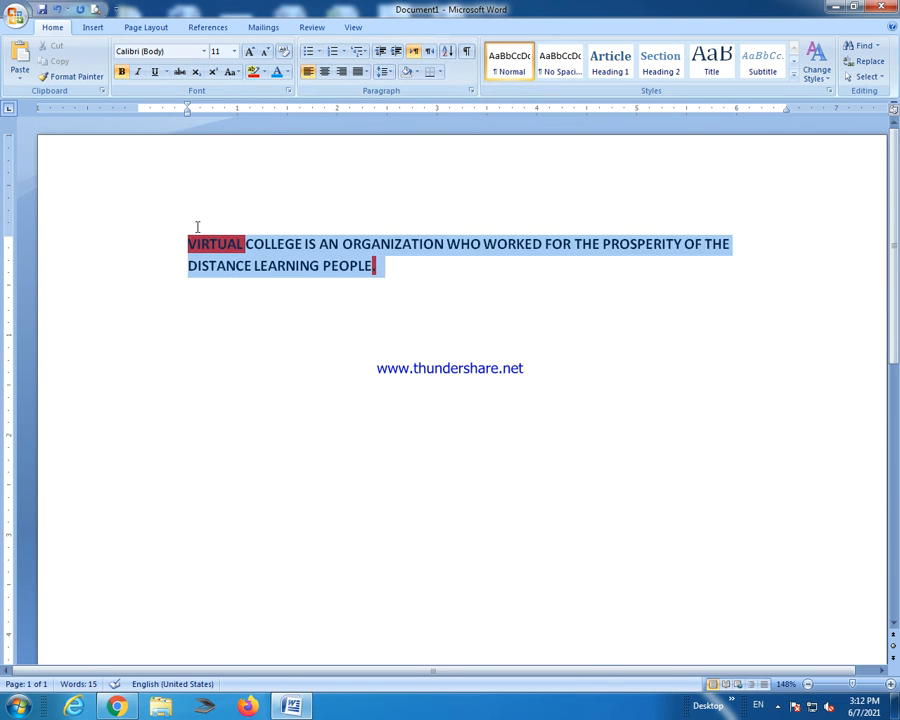
left_click(415, 72)
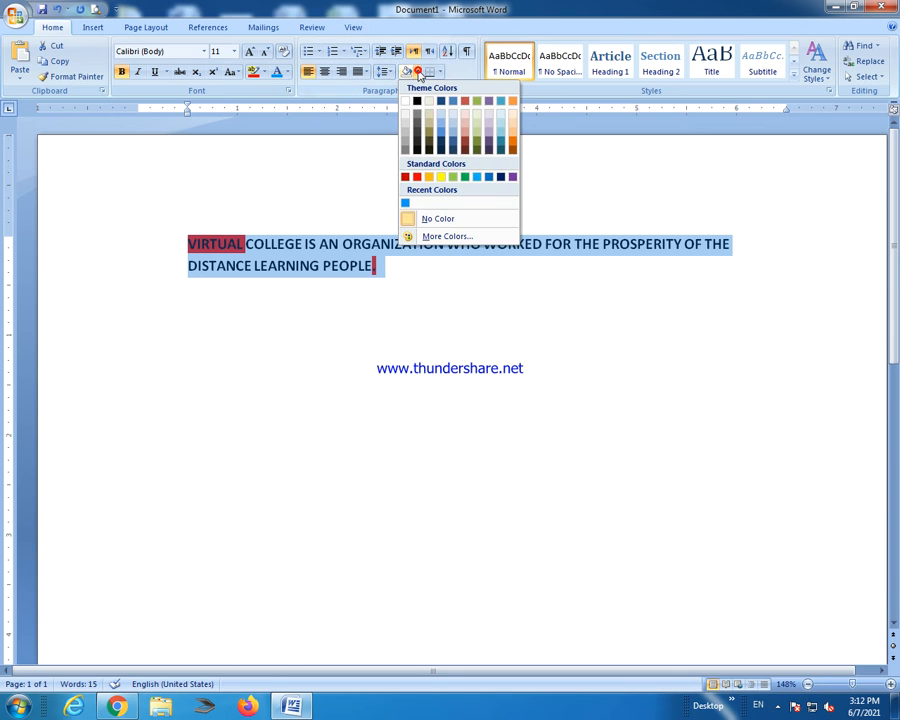
left_click(452, 176)
Erase the remaining red highlight with No Color and reselect the paragraph text.
left_click(426, 317)
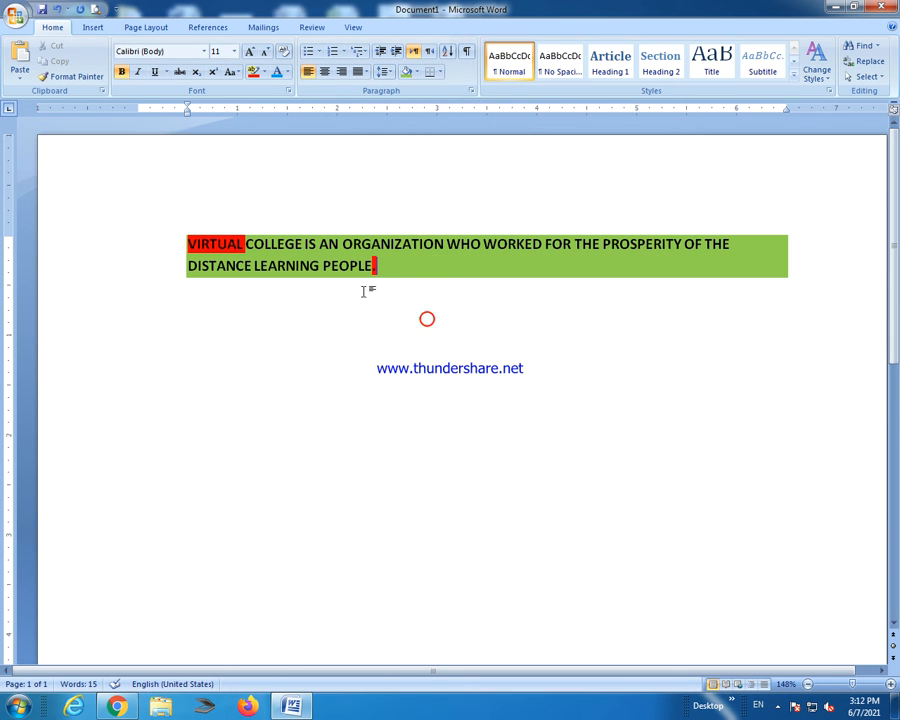
double_click(355, 265)
left_click(361, 288)
left_click(263, 72)
left_click(299, 196)
left_click_drag(386, 279, 205, 226)
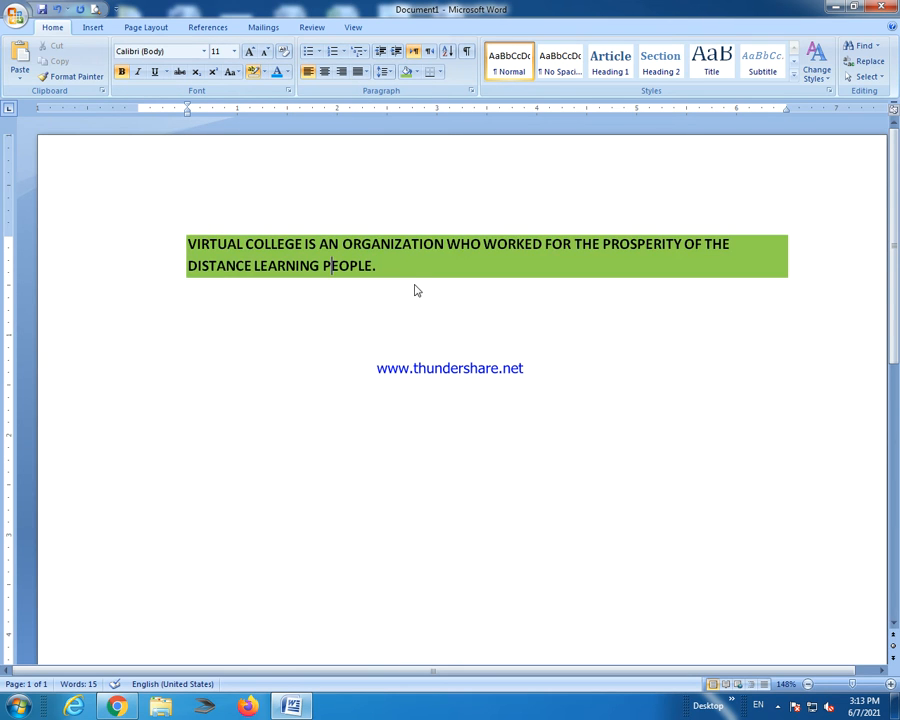
left_click(264, 72)
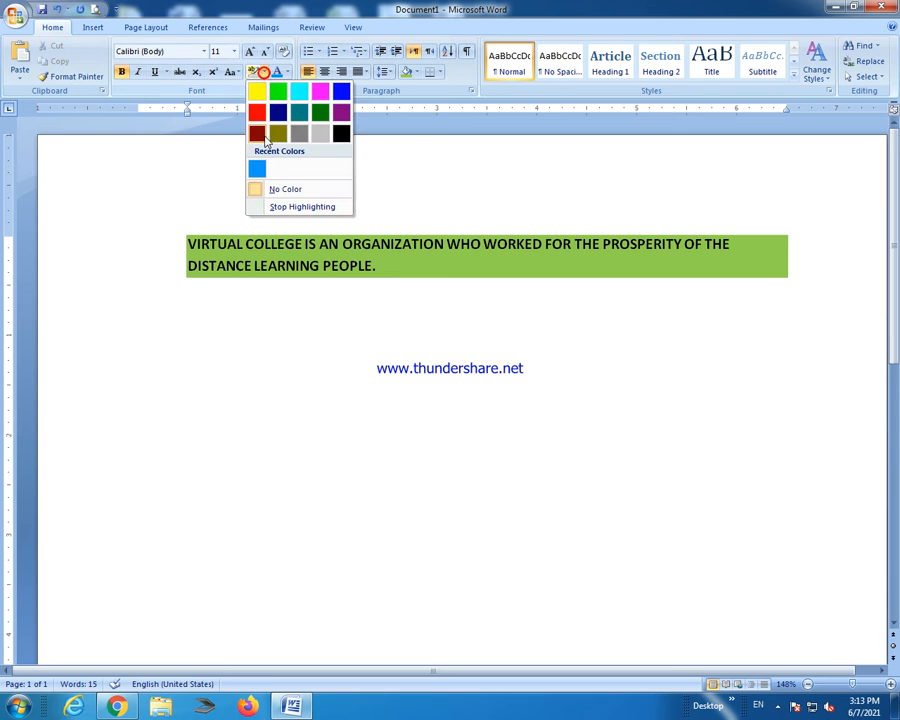
left_click(282, 206)
left_click(506, 418)
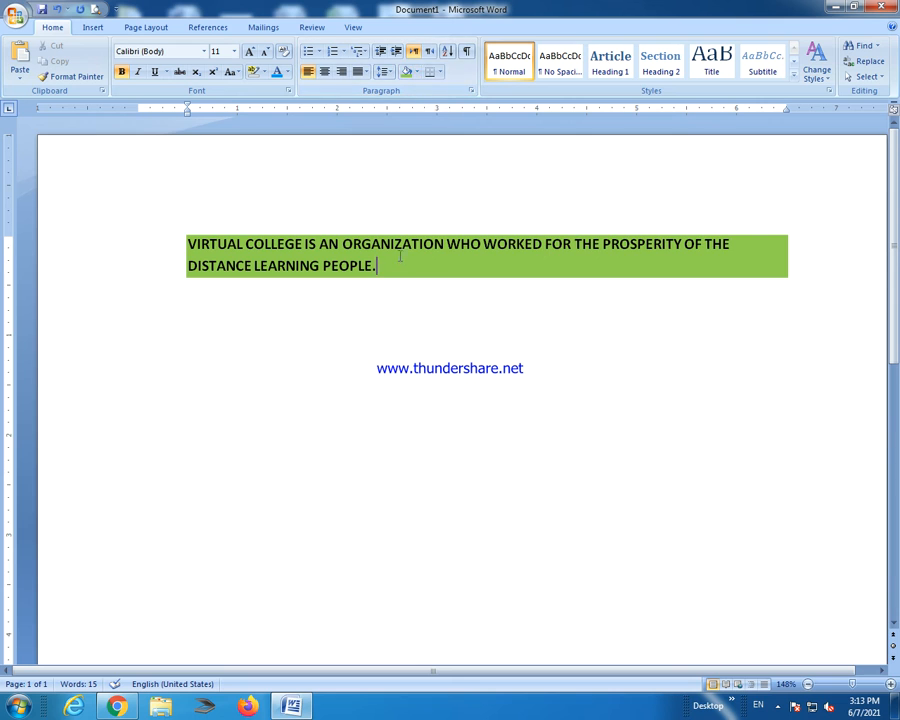
left_click_drag(380, 265, 262, 157)
Give the sentence dark paragraph shading.
left_click(416, 72)
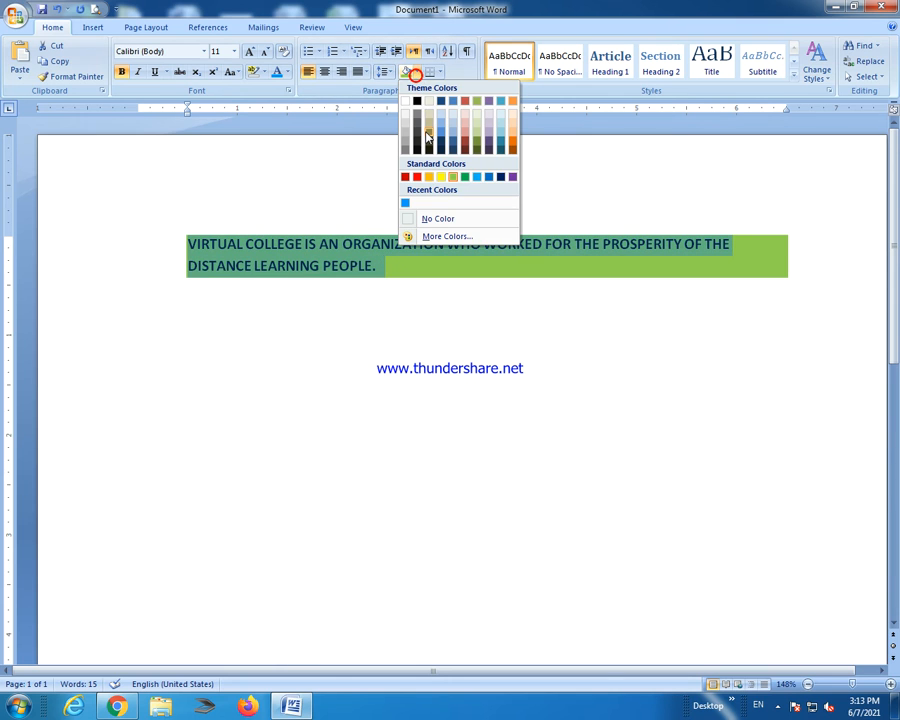
left_click(417, 146)
left_click(663, 391)
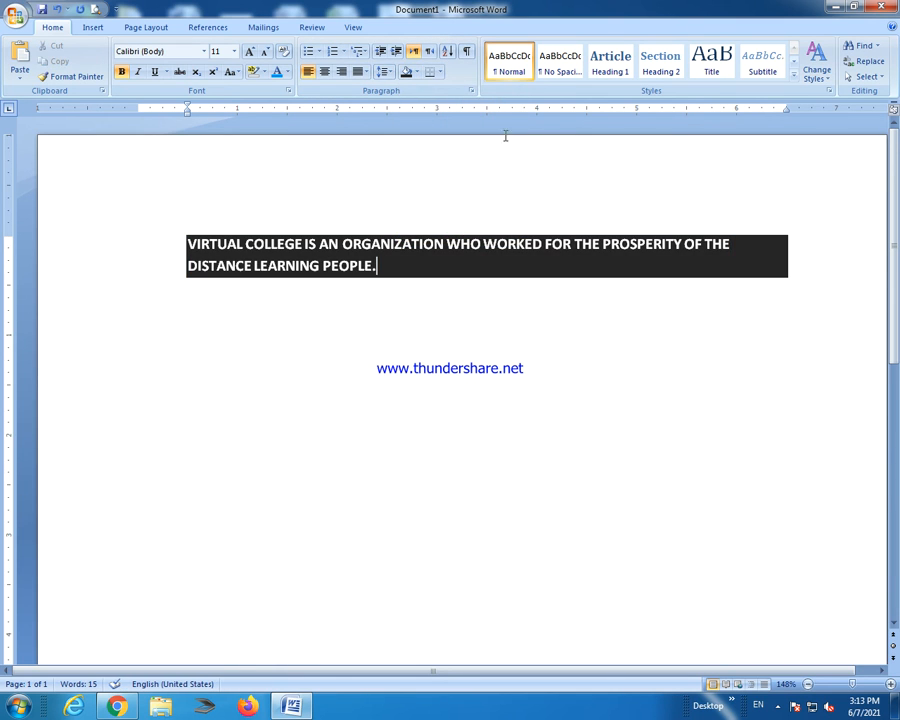
Apply Heading 1 to the paragraph after trying No Spacing and Normal.
left_click(563, 80)
key("ctrl+z")
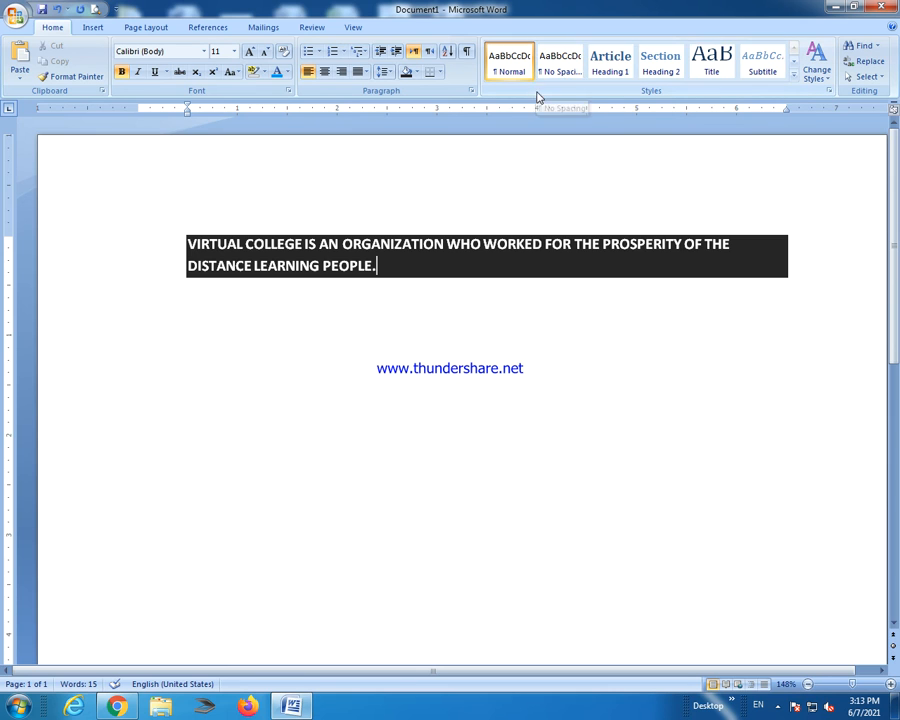
left_click(607, 66)
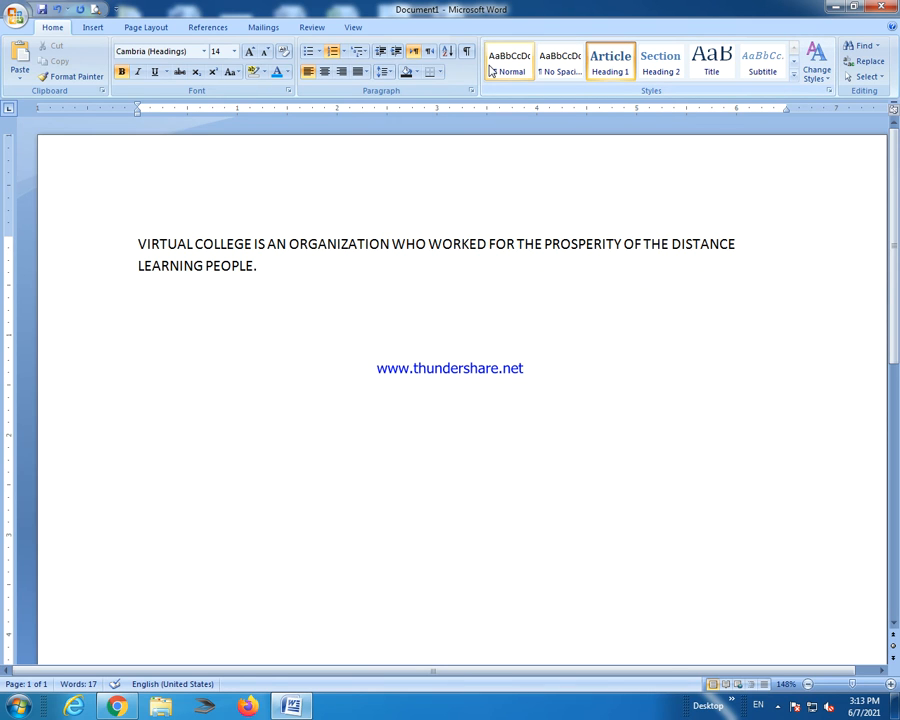
left_click(492, 66)
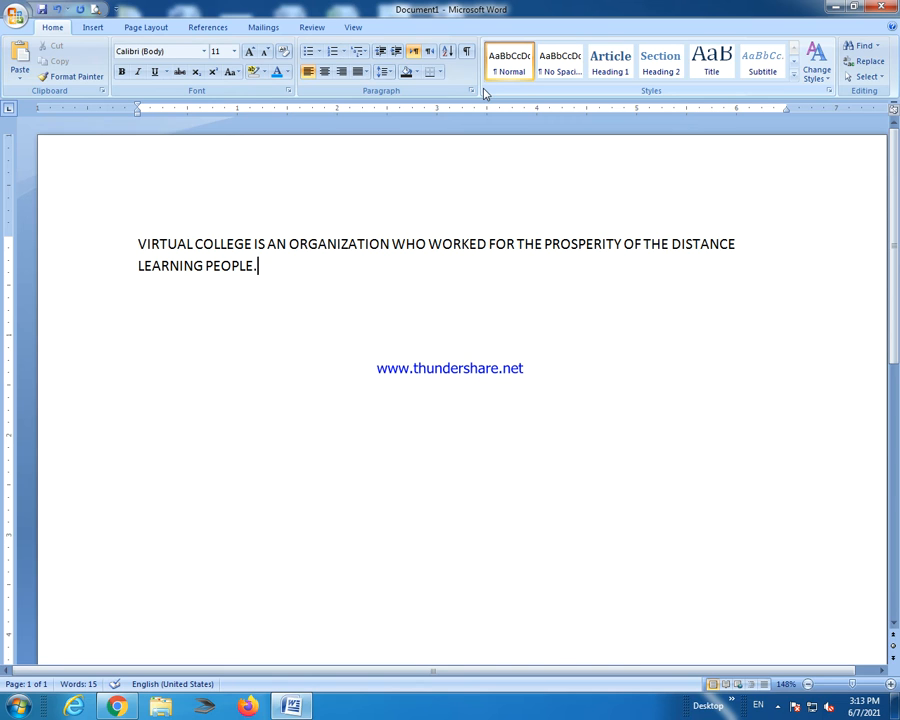
left_click(615, 72)
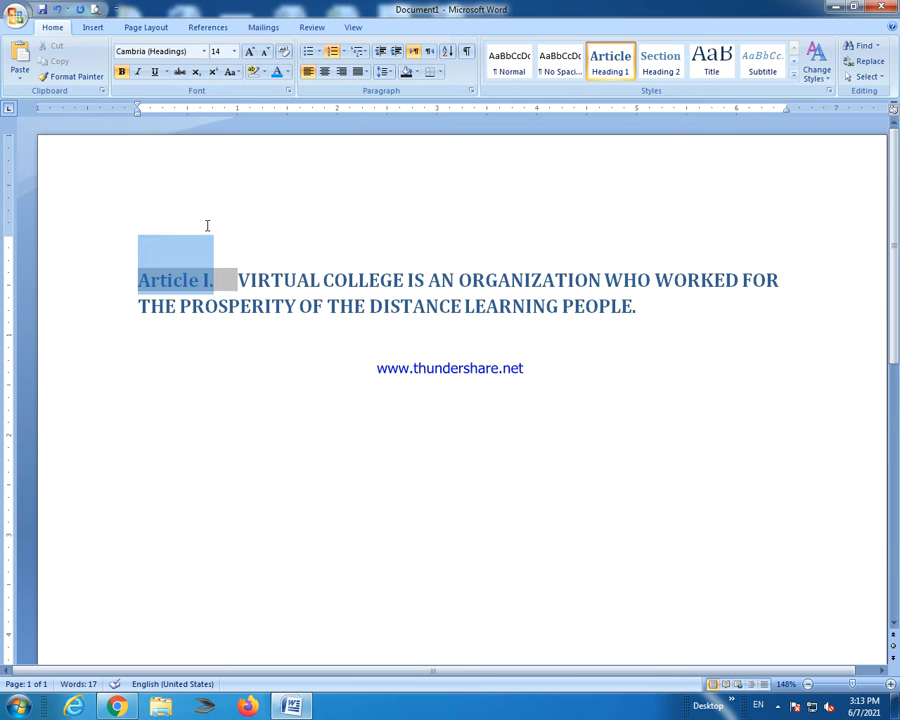
Replace the heading sentence and its numbering with 'VIRTUAL COLLEGE'.
left_click(322, 344)
left_click_drag(659, 313, 68, 255)
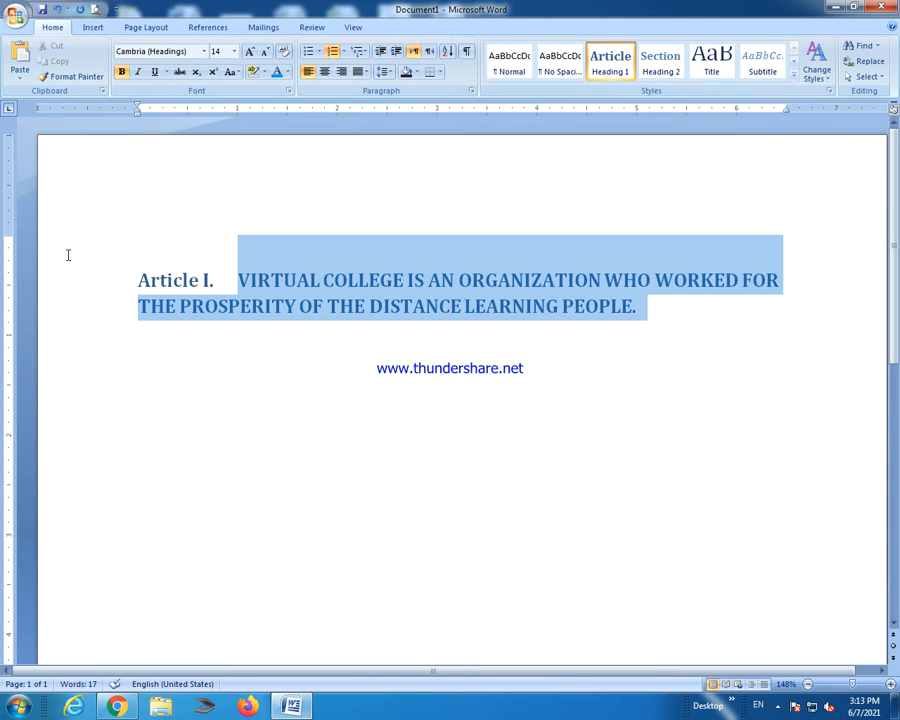
key("BackSpace")
key("BackSpace")
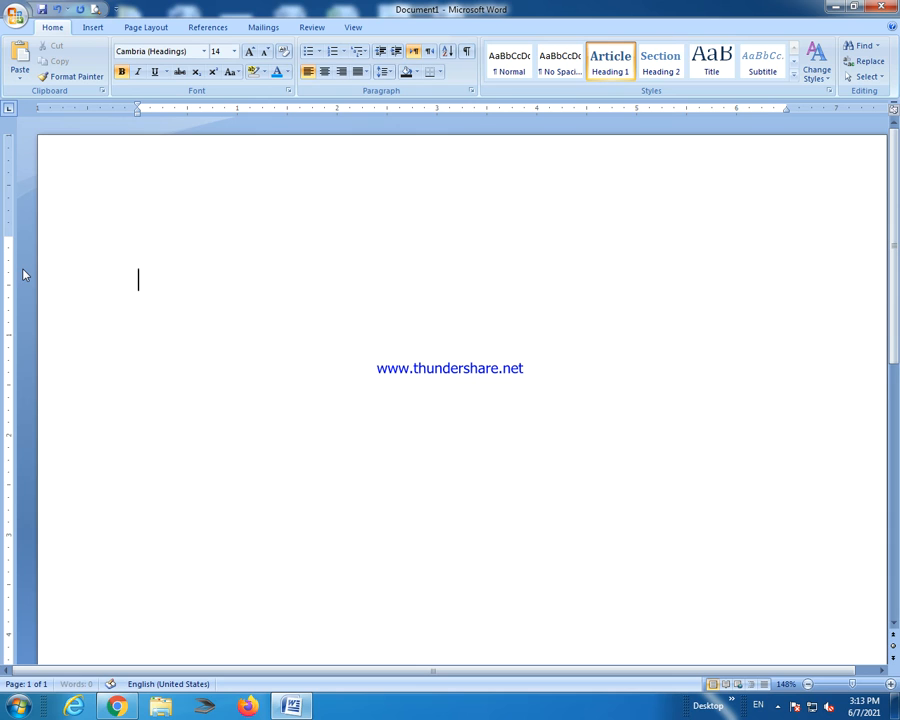
type("VIRTU")
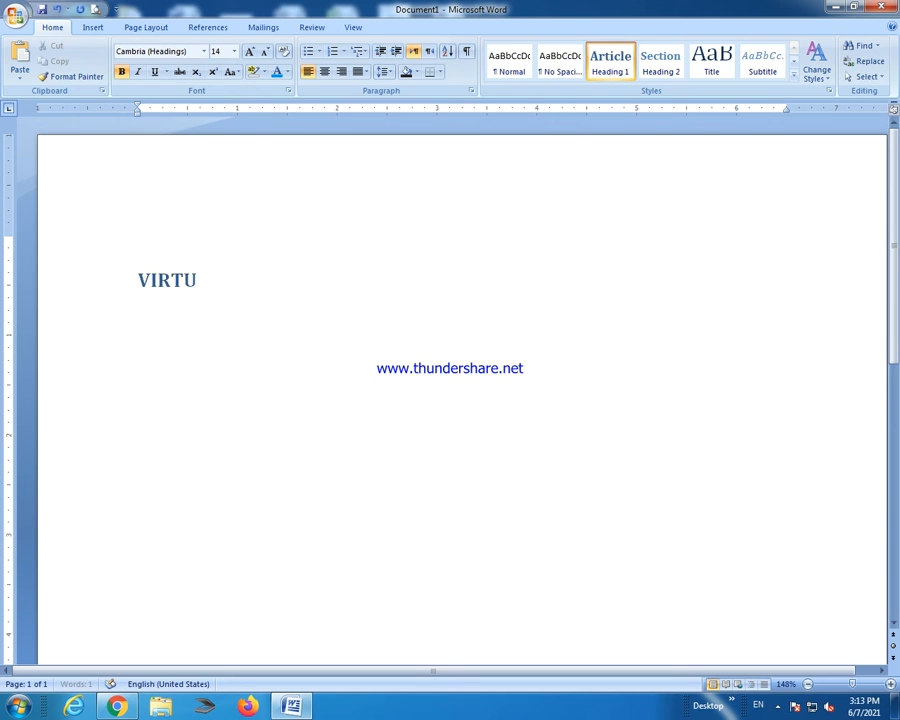
type("AL COLLEGE")
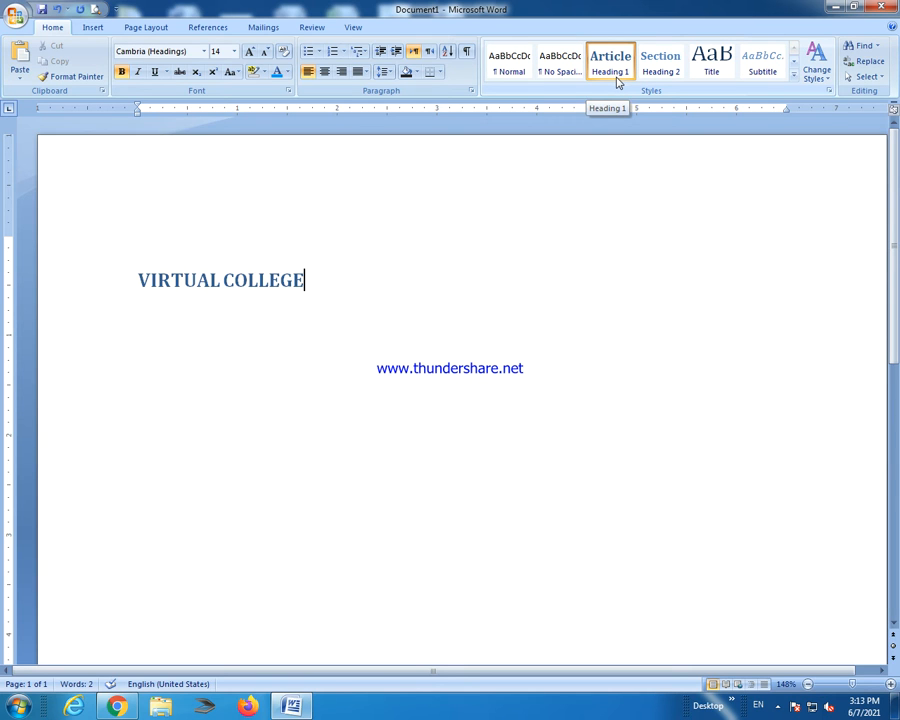
key("Return")
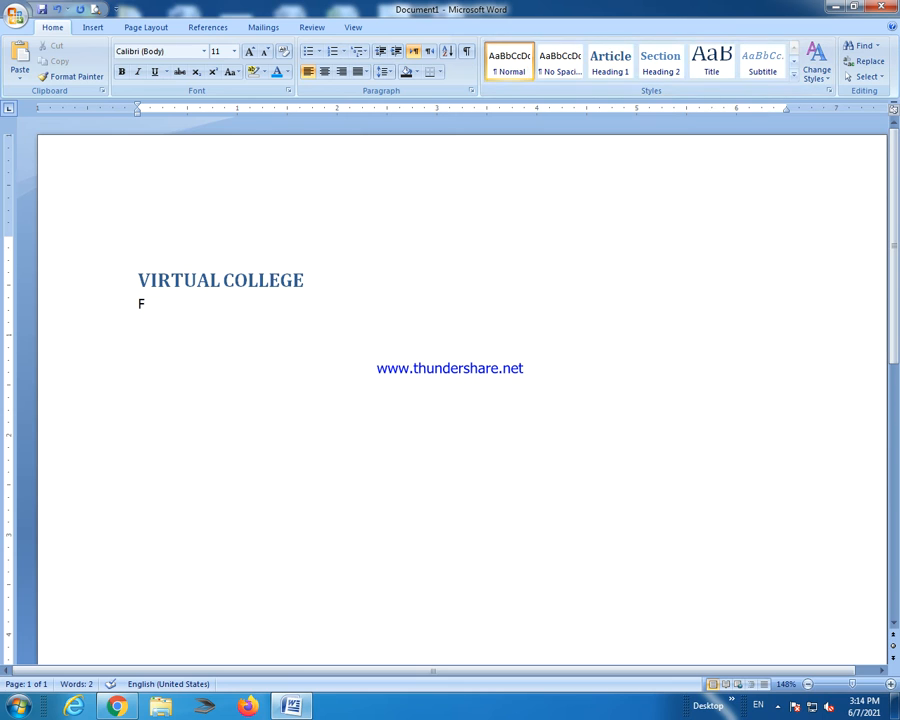
Type a line of random capitals and a person's name below the heading.
type("FFHJGFJGH HJGJKHKLHJ")
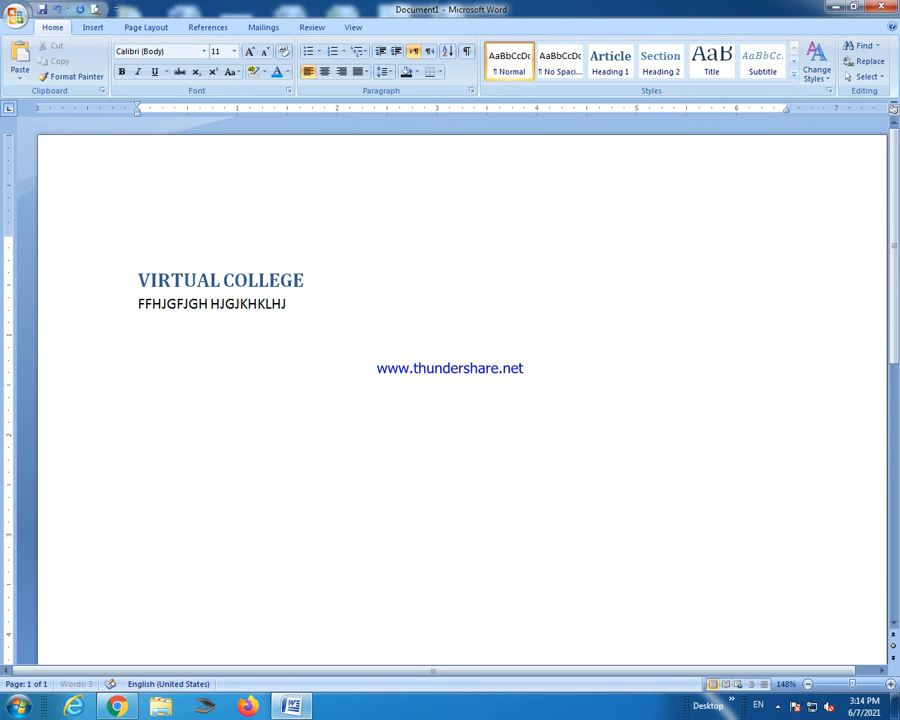
type("LHJHFHJGKJKLJ JGJKHKLHJKHY")
key("Return")
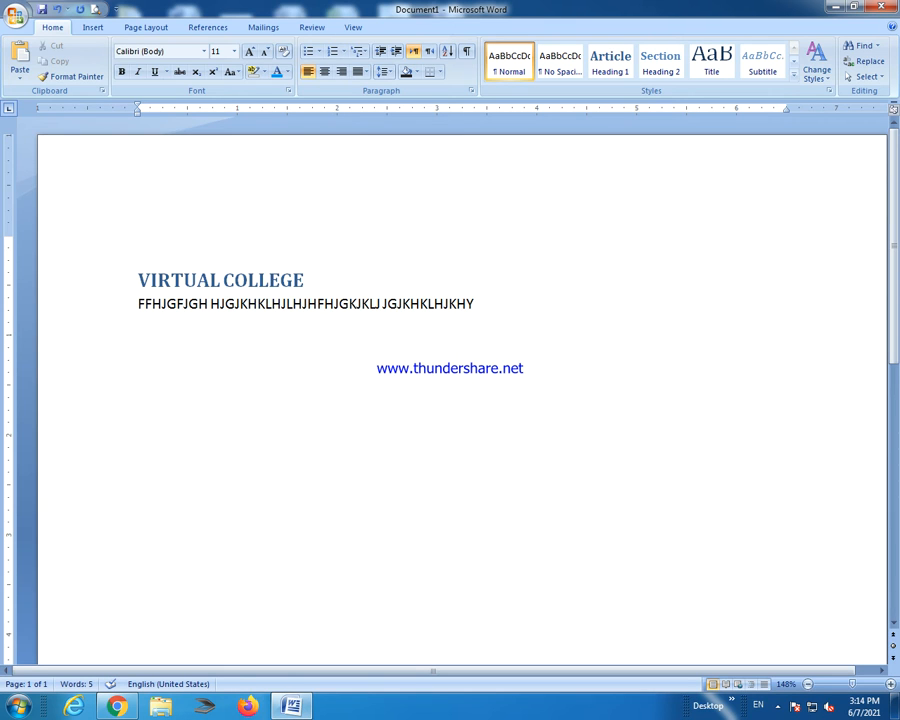
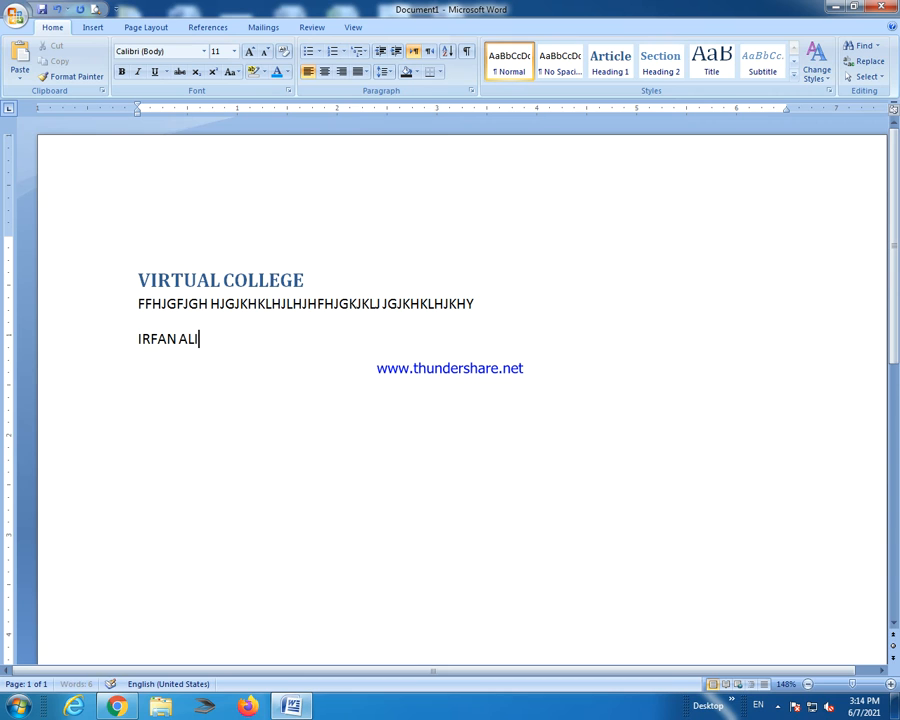
Enlarge the letter line and name line to 12 pt.
left_click_drag(207, 341, 173, 275)
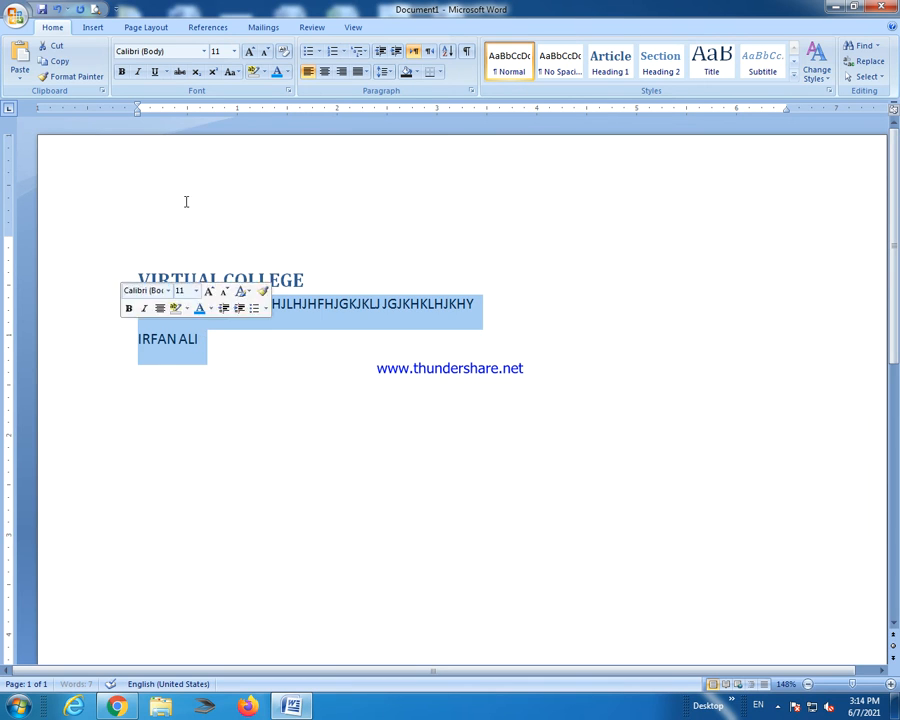
left_click(218, 343)
left_click_drag(208, 341, 125, 306)
left_click(176, 286)
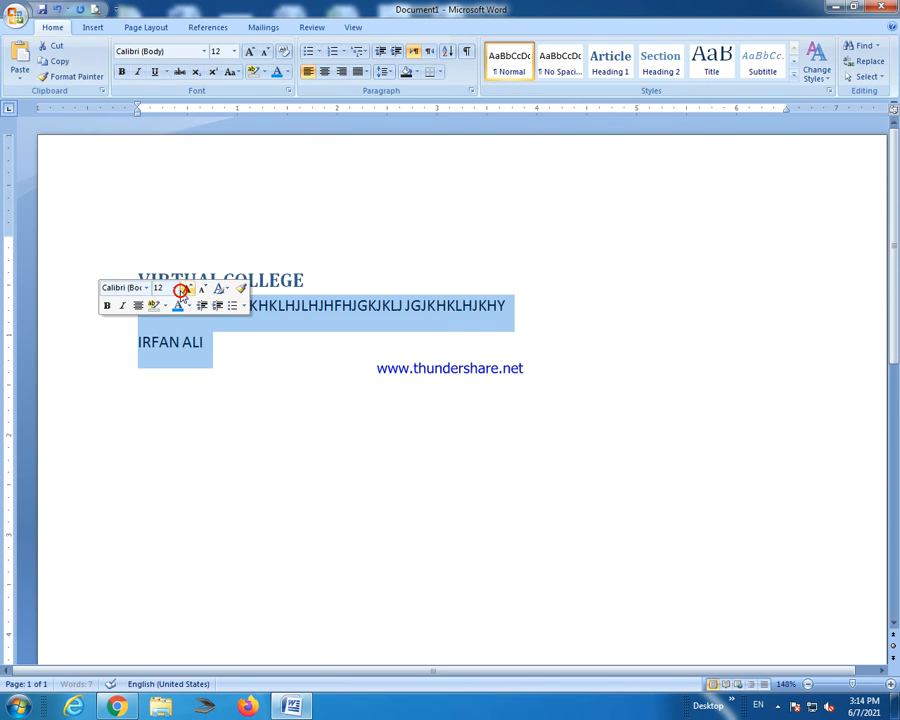
left_click(221, 280)
Make the name line a Heading 1 and remove its Article I. numbering.
triple_click(225, 341)
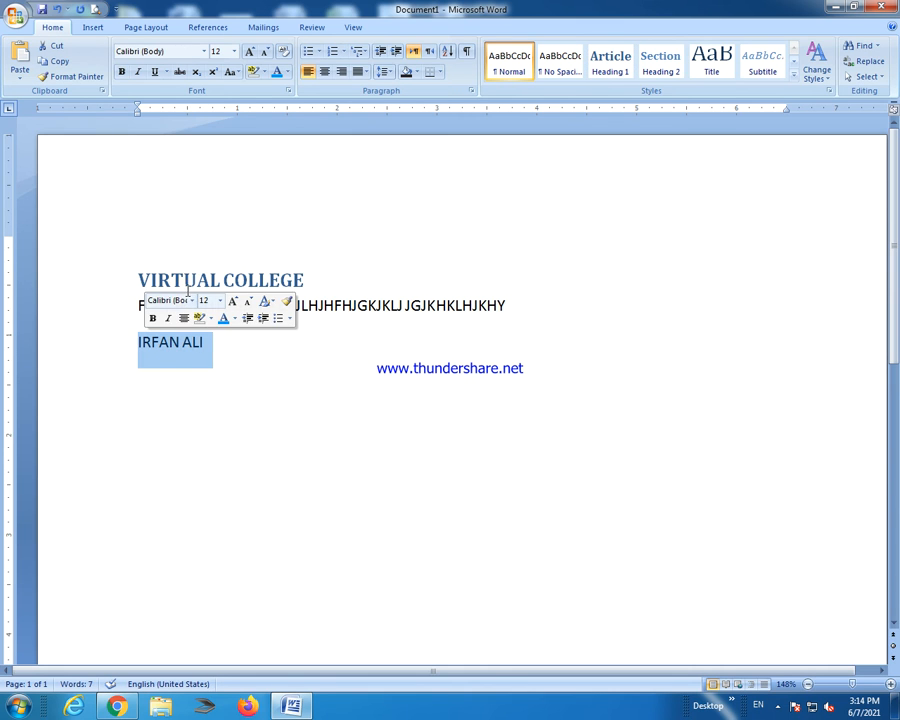
left_click(621, 72)
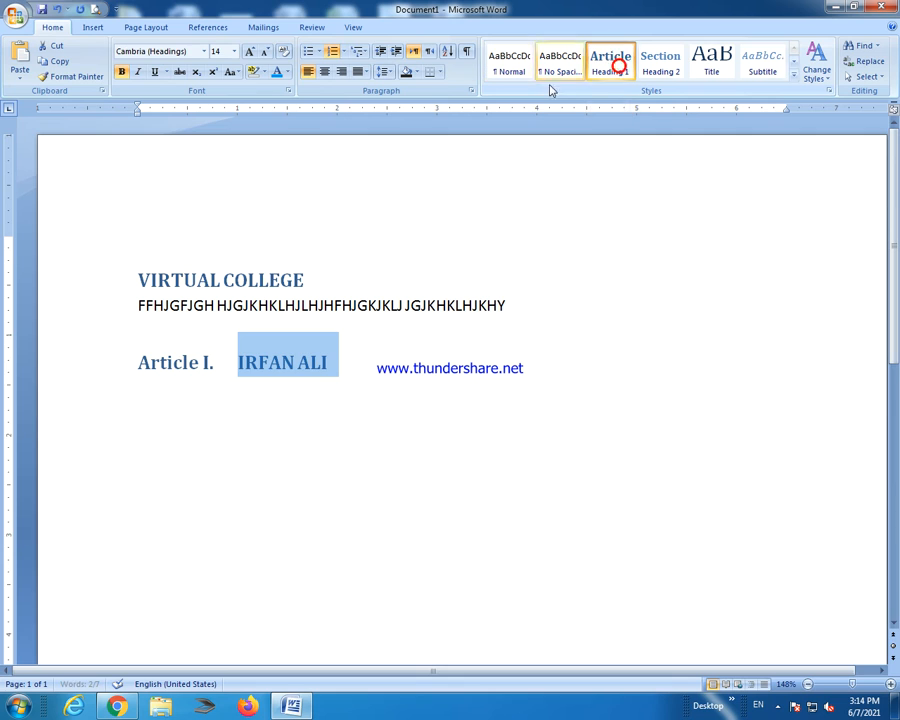
left_click(231, 363)
double_click(231, 362)
left_click(188, 371)
left_click(220, 365)
double_click(220, 365)
left_click(220, 365)
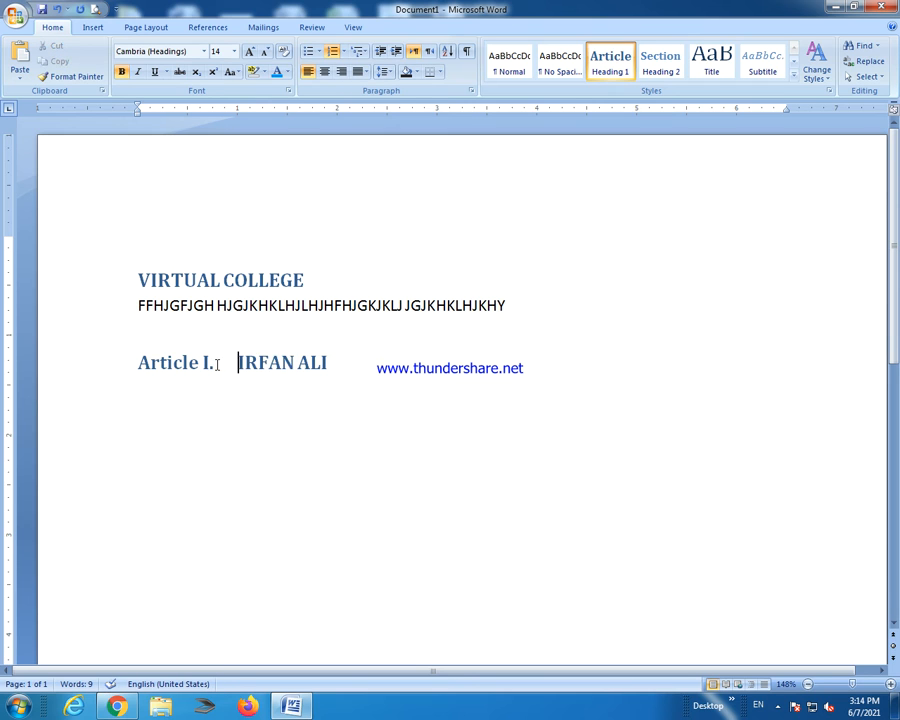
key("BackSpace")
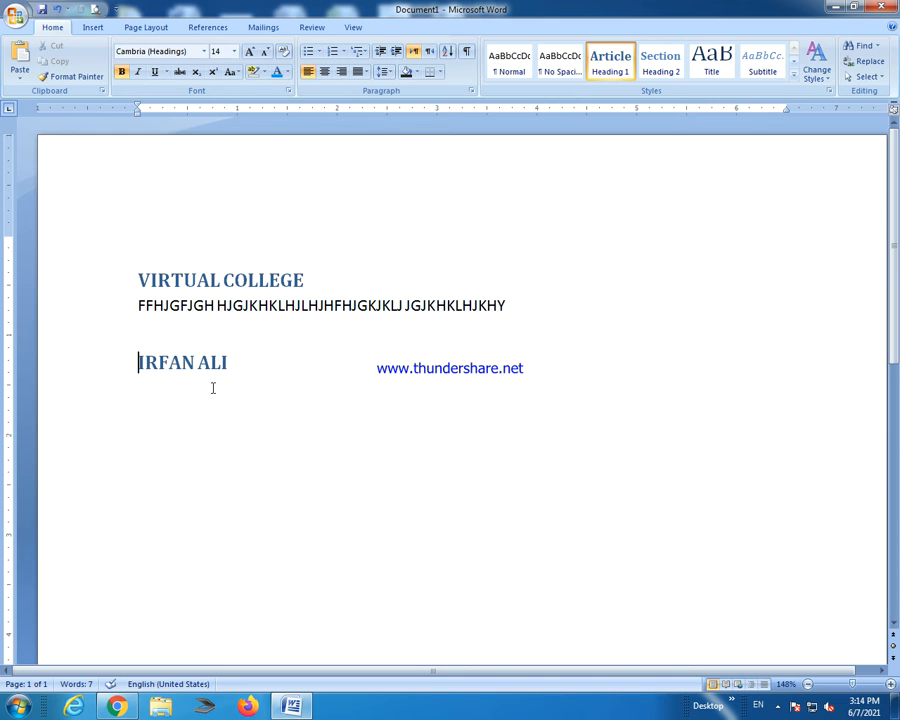
left_click(260, 364)
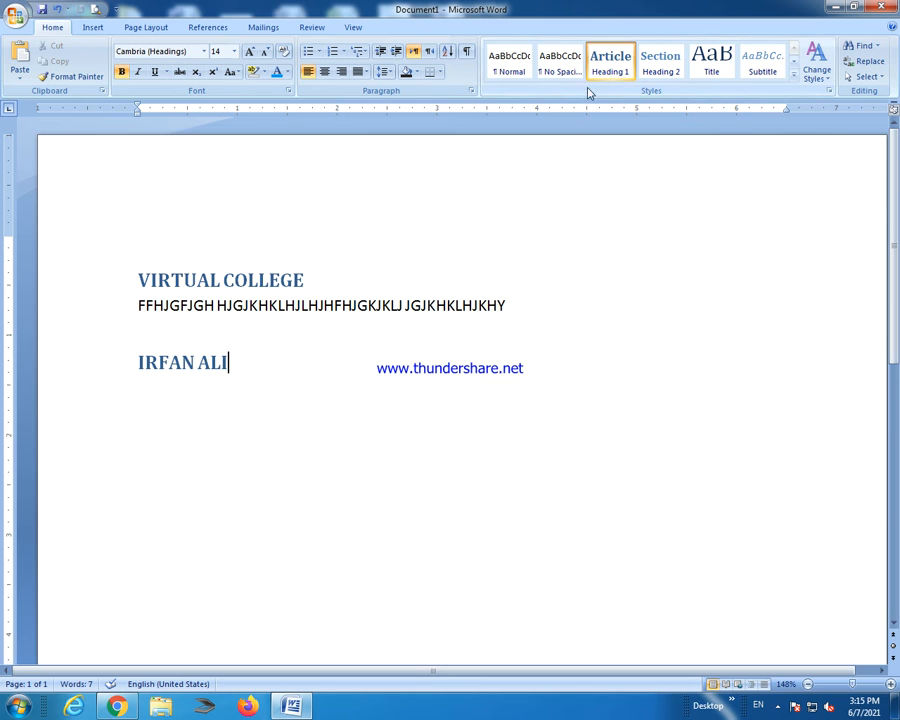
Apply Heading 2 to the name line and preview Emphasis, Subtle Emphasis and Strong styles.
left_click(668, 77)
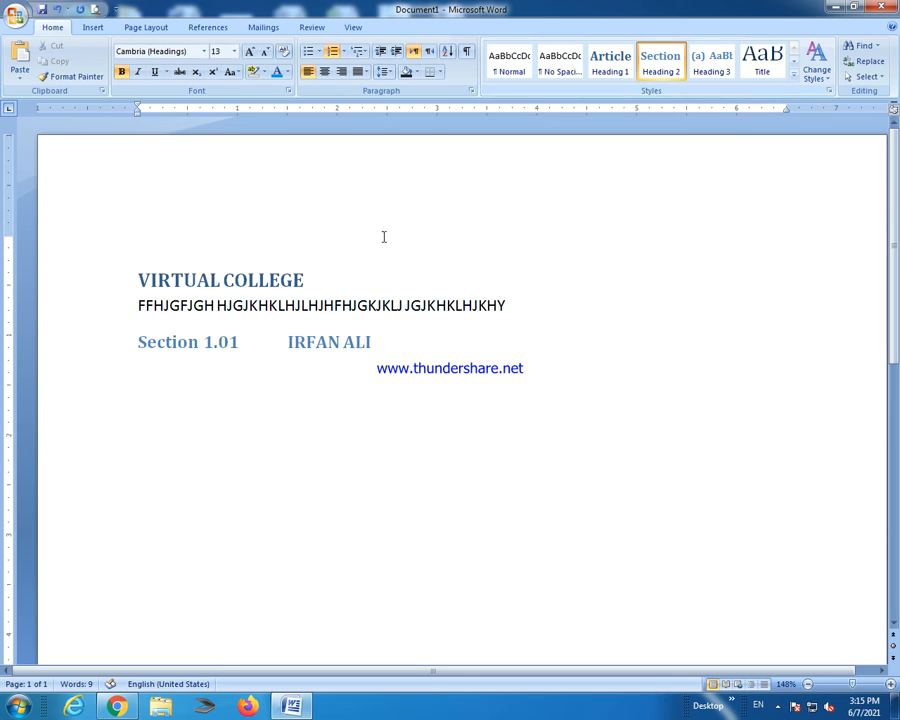
left_click(793, 62)
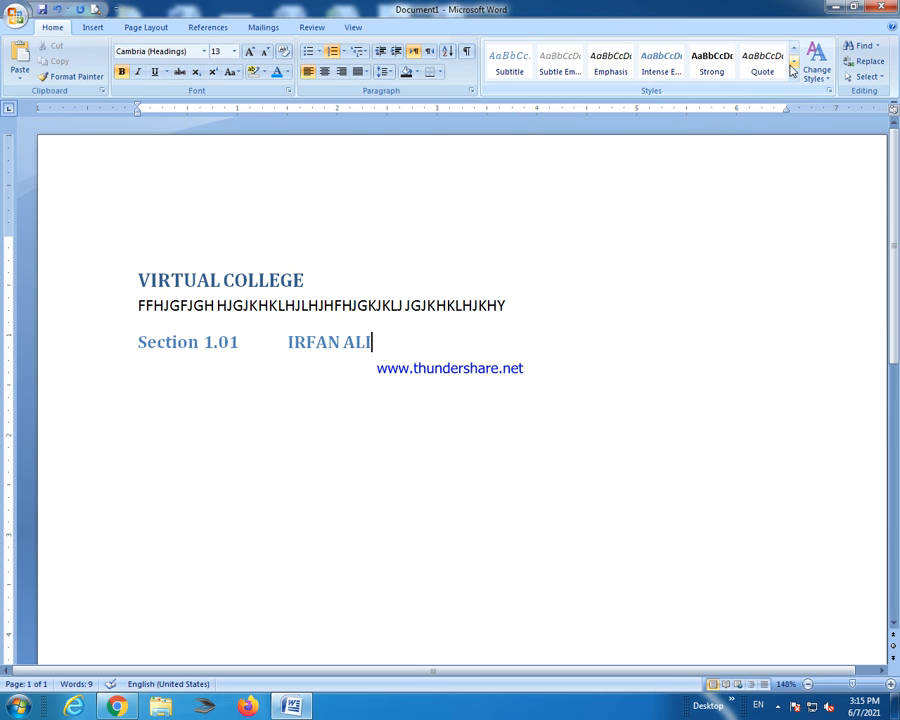
left_click(617, 60)
left_click(575, 60)
left_click(699, 58)
Style the selected letters as Book Title after trying Intense Emphasis, Strong and Quote.
left_click_drag(509, 307, 217, 306)
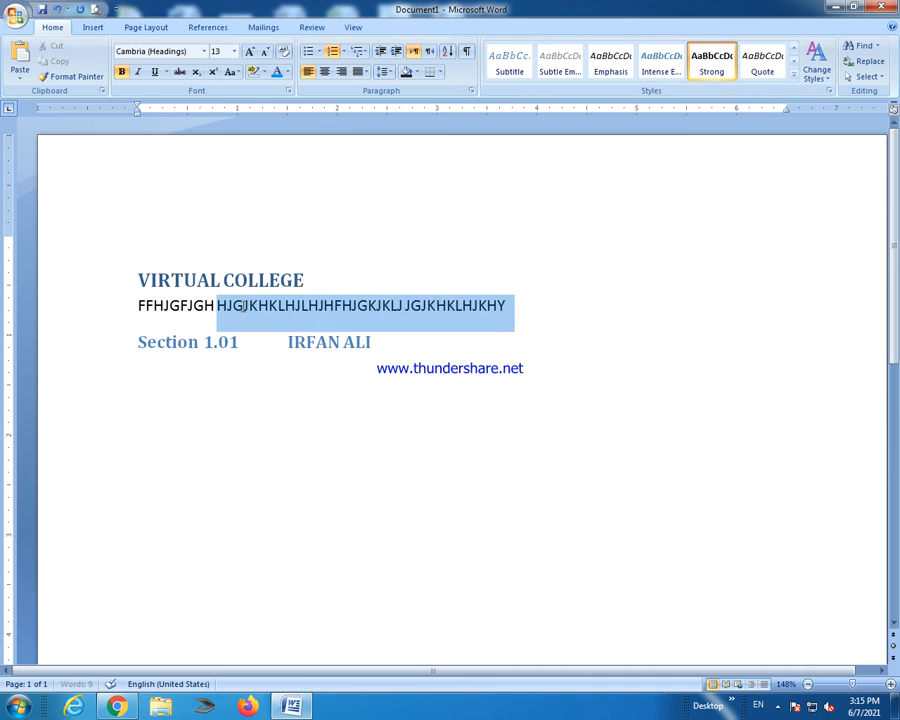
left_click(655, 75)
left_click(724, 62)
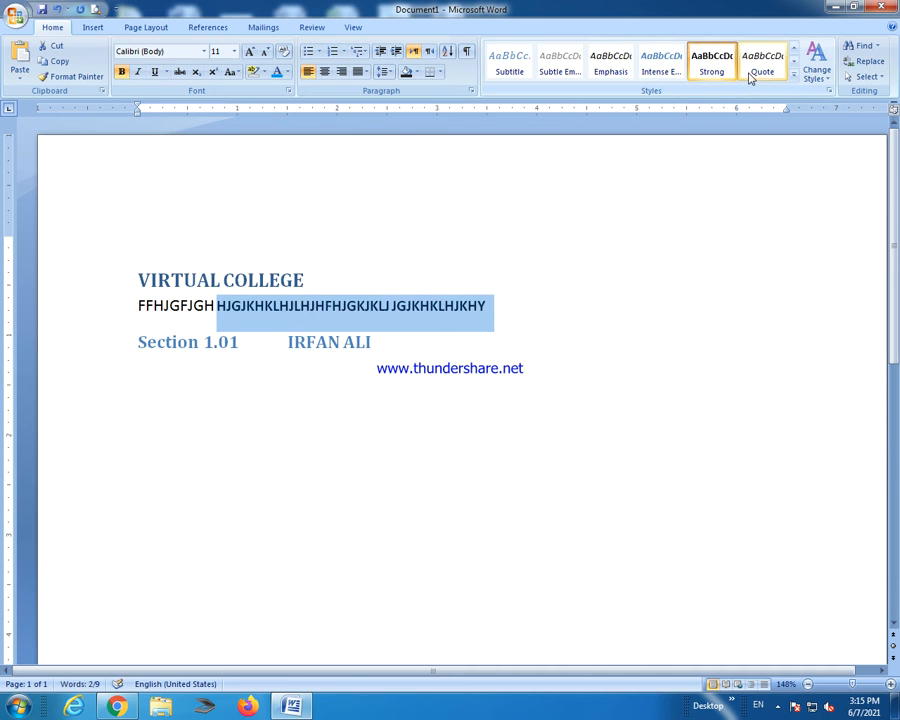
left_click(744, 74)
left_click(793, 63)
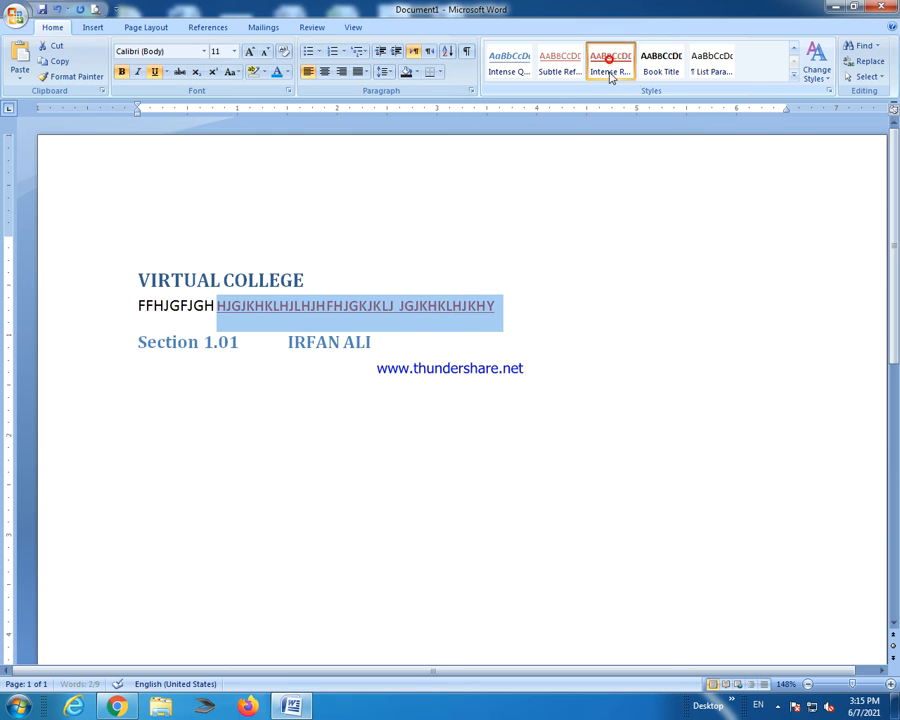
left_click(661, 62)
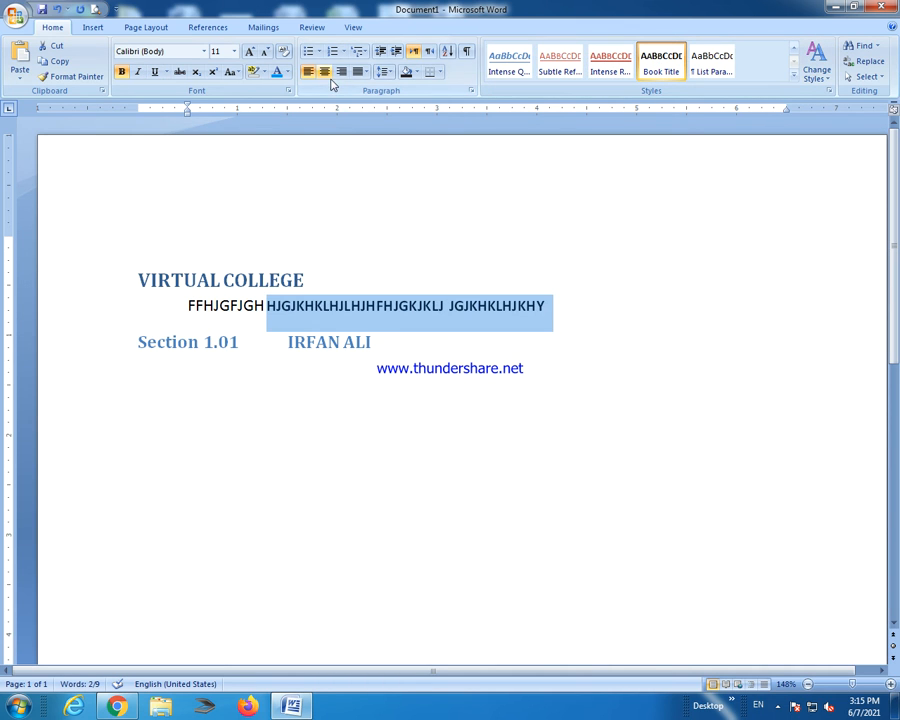
Right-align the letter line, then switch to the Google Meet call in Chrome.
left_click(324, 72)
left_click(310, 74)
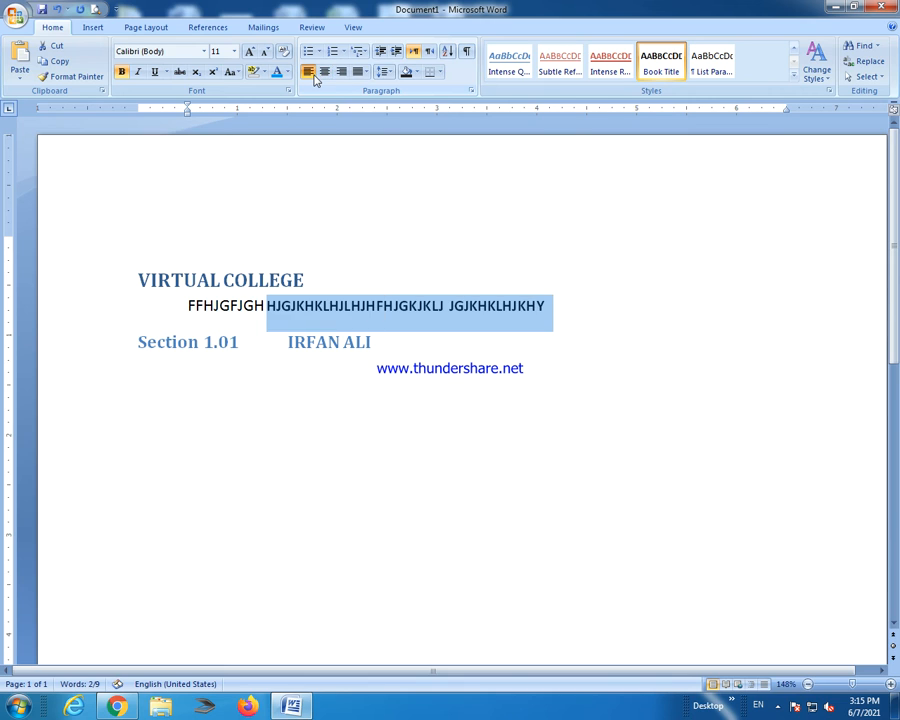
left_click(325, 73)
left_click(341, 73)
left_click(363, 74)
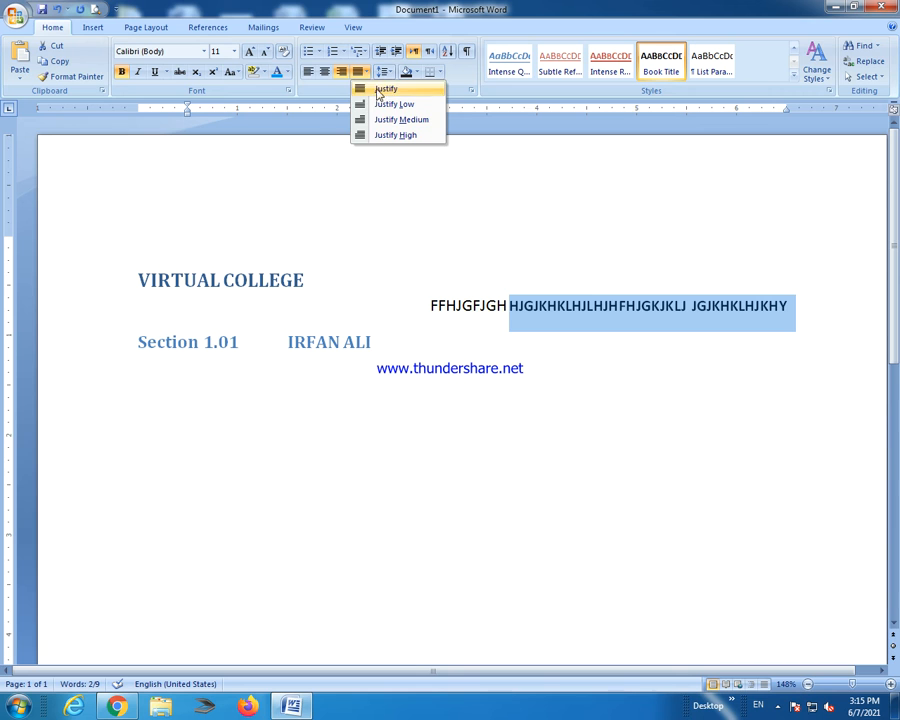
left_click(361, 342)
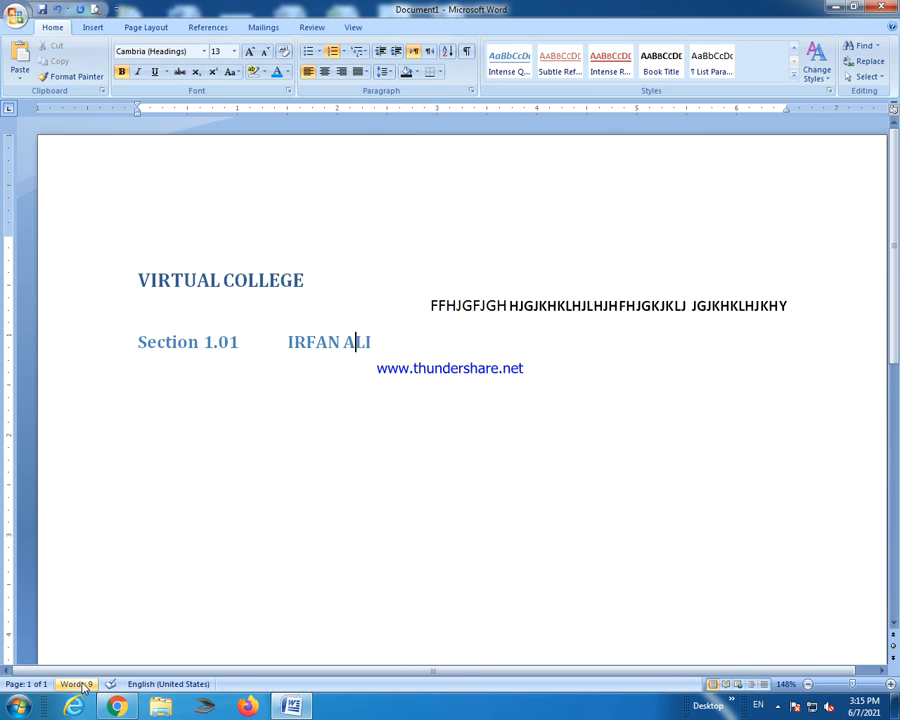
left_click(116, 707)
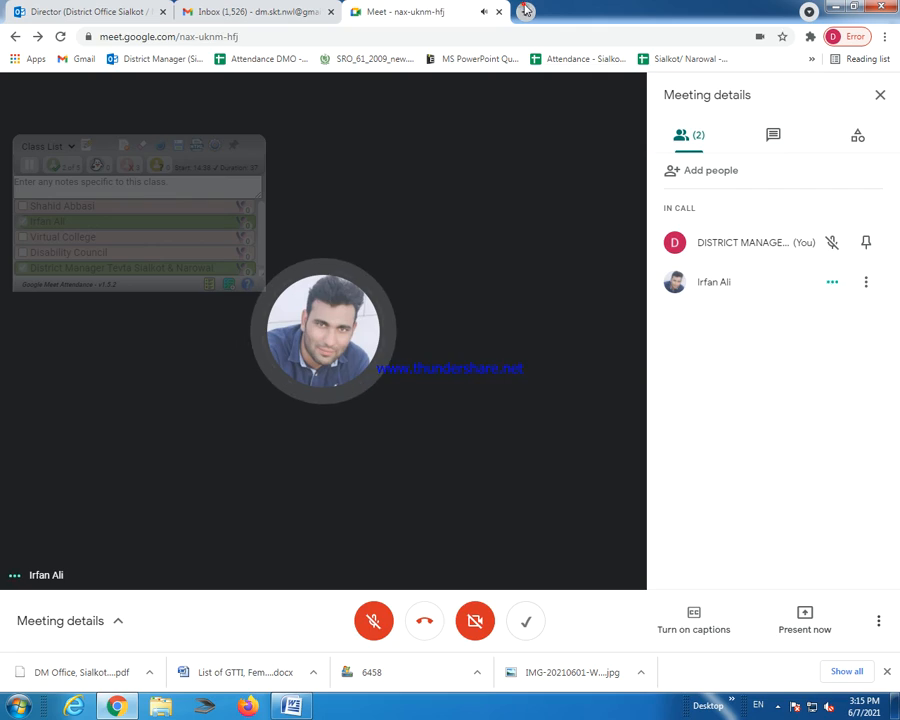
Search 'WIKI PEDIA' in a new tab to reach Wikipedia's Main Page.
left_click(527, 11)
left_click(517, 31)
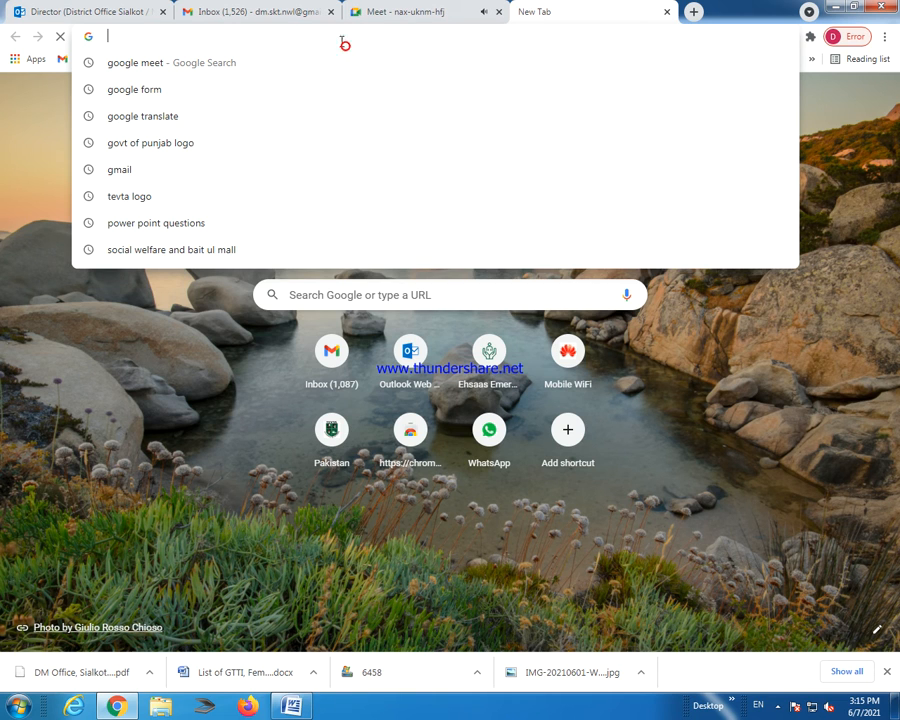
type("WI")
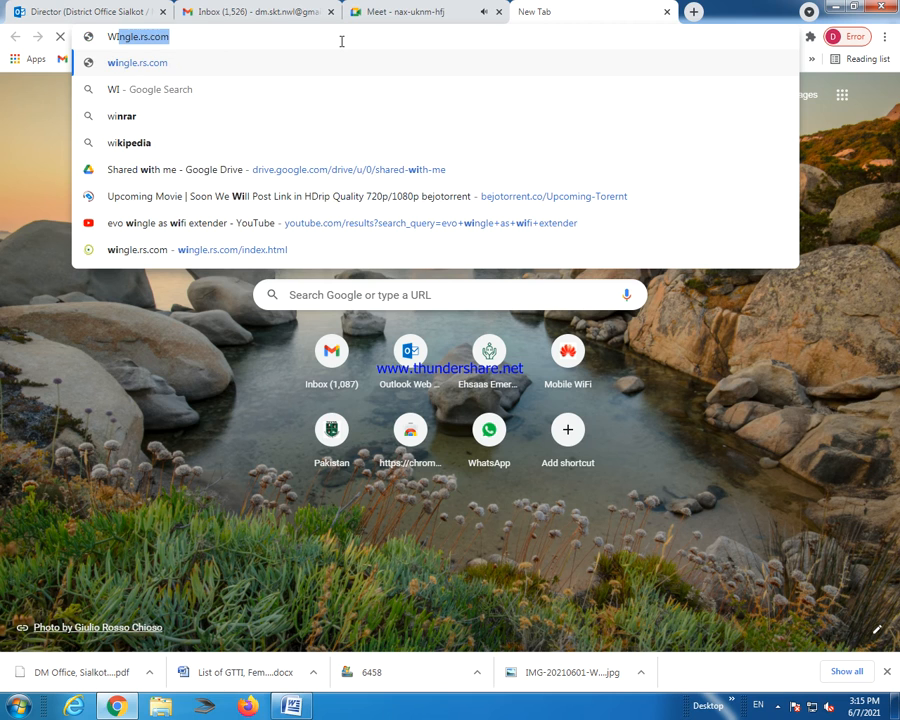
type("KI PEDIA")
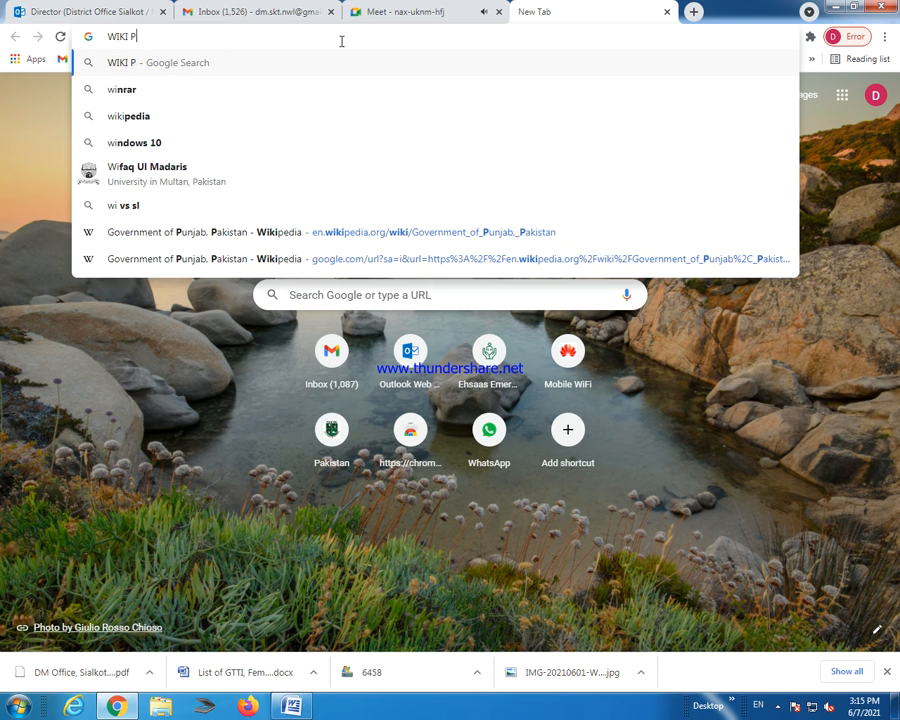
key("Return")
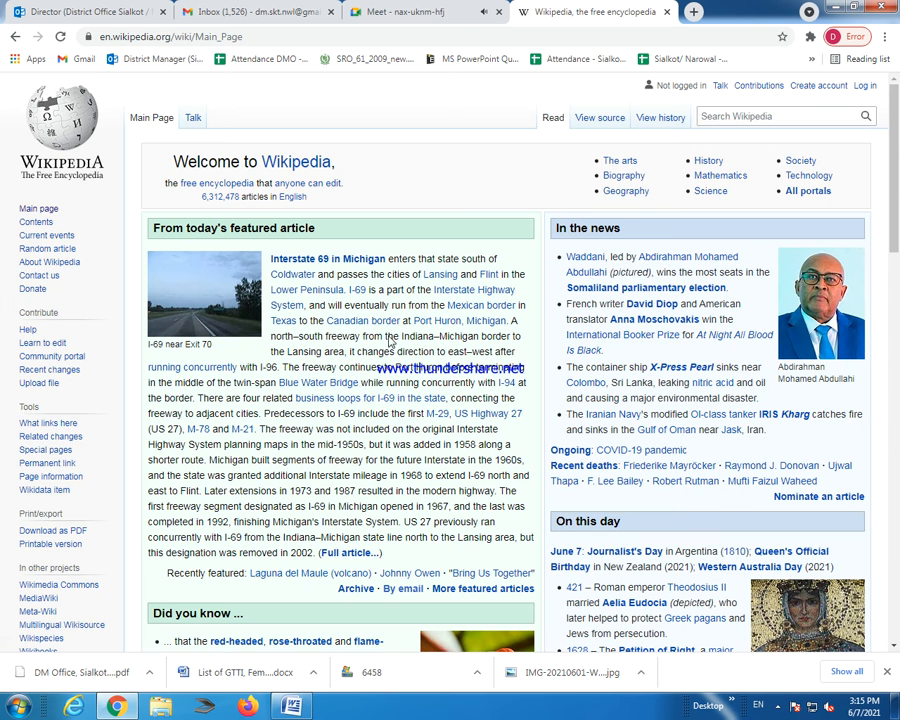
Copy the featured article paragraph about Interstate 69 in Michigan.
left_click_drag(272, 259, 382, 553)
right_click(342, 452)
left_click(343, 452)
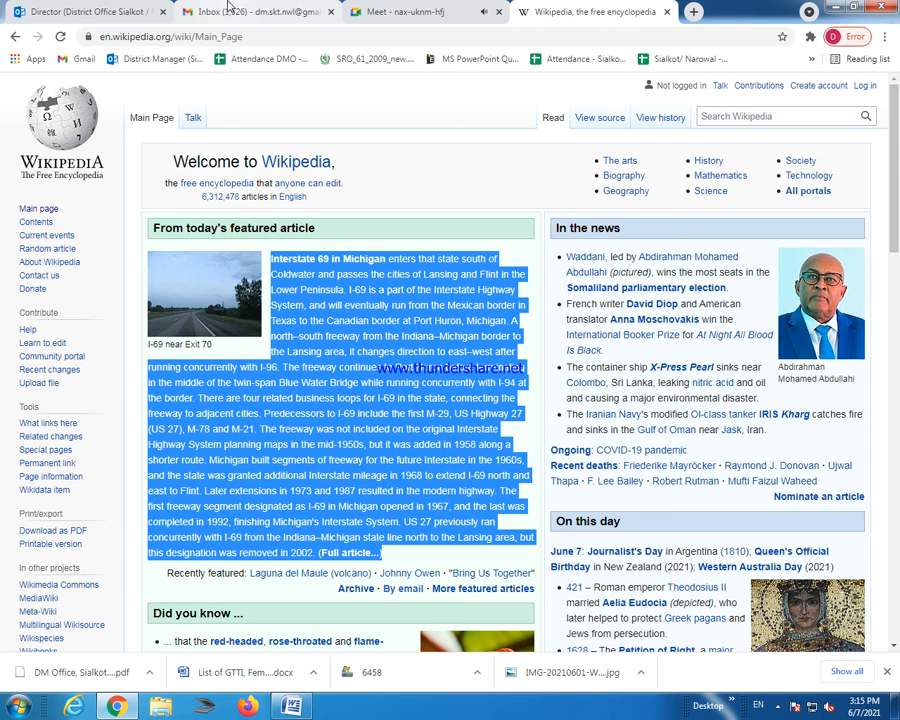
Clear the Word document, paste the Interstate 69 in Michigan paragraph, and select it.
left_click(292, 706)
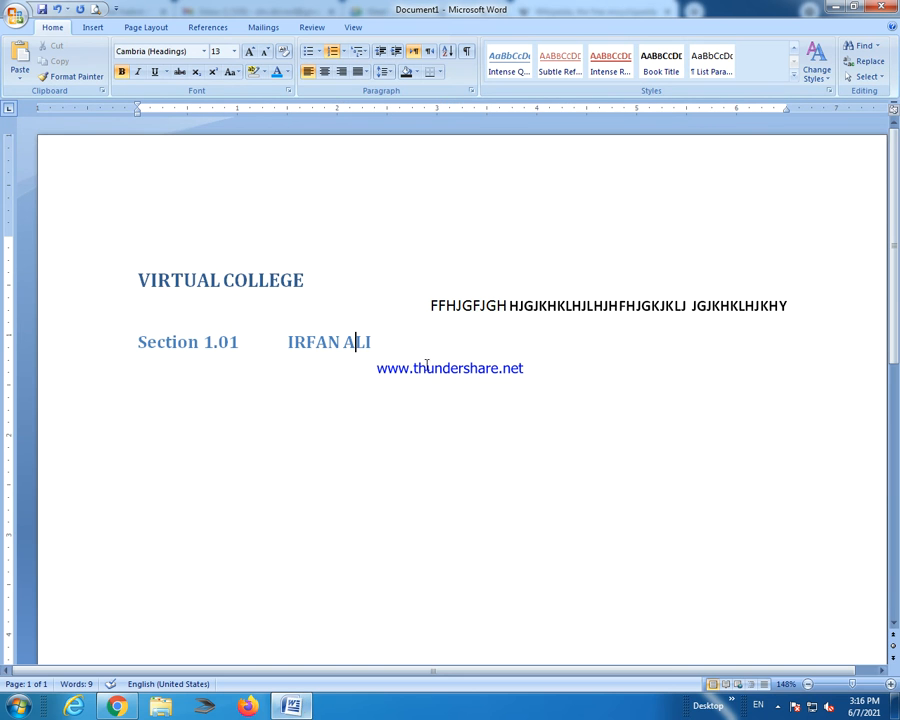
key("ctrl+a")
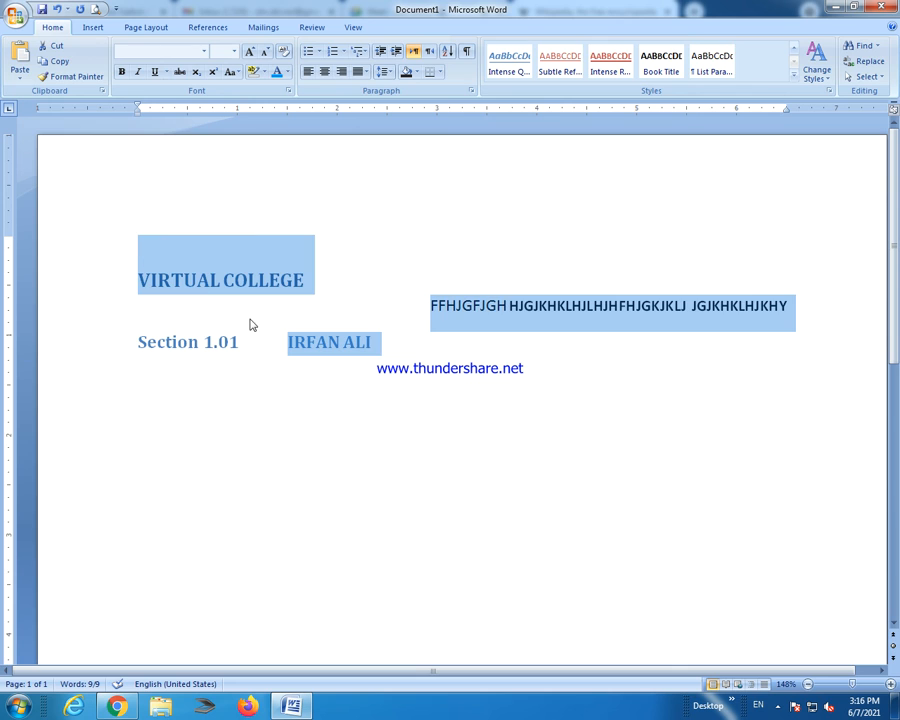
key("Delete")
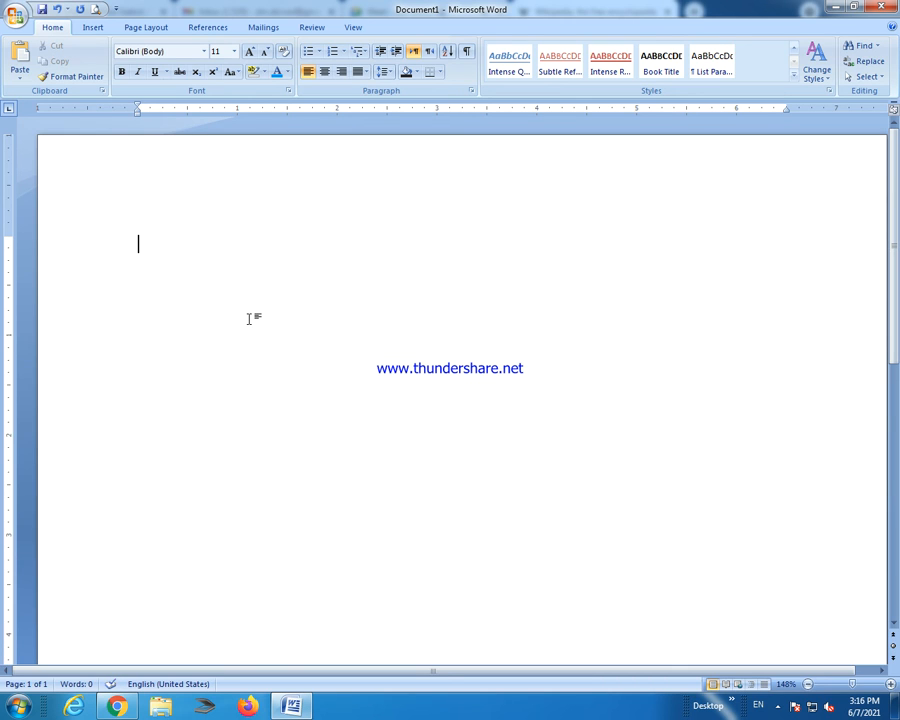
key("ctrl+v")
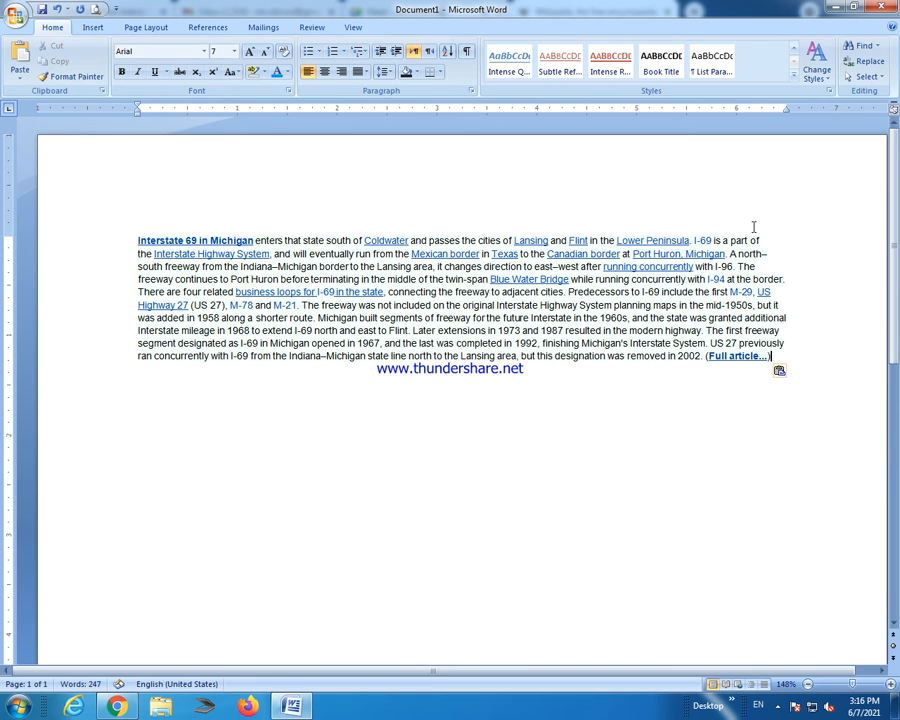
left_click_drag(771, 356, 202, 213)
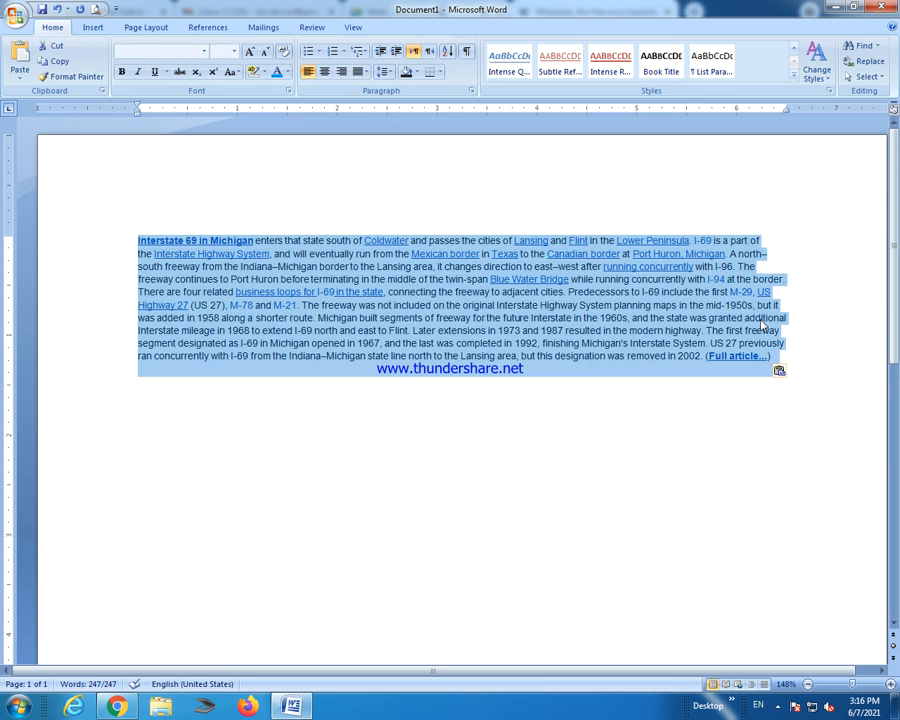
Fully justify the Interstate 69 paragraph and indent its first line with a tab.
left_click(365, 73)
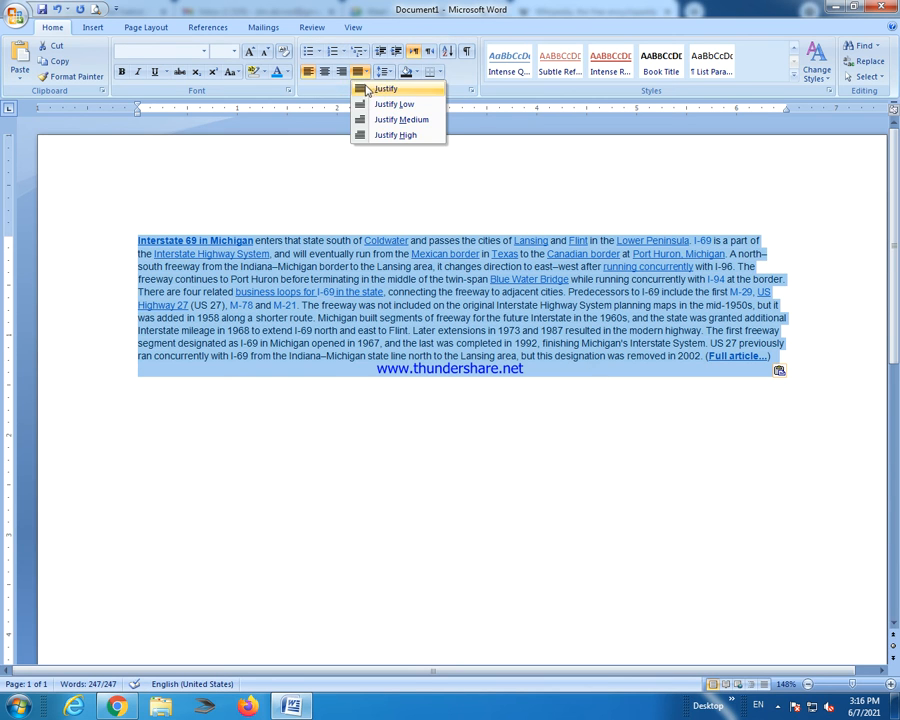
left_click(370, 88)
left_click(793, 240)
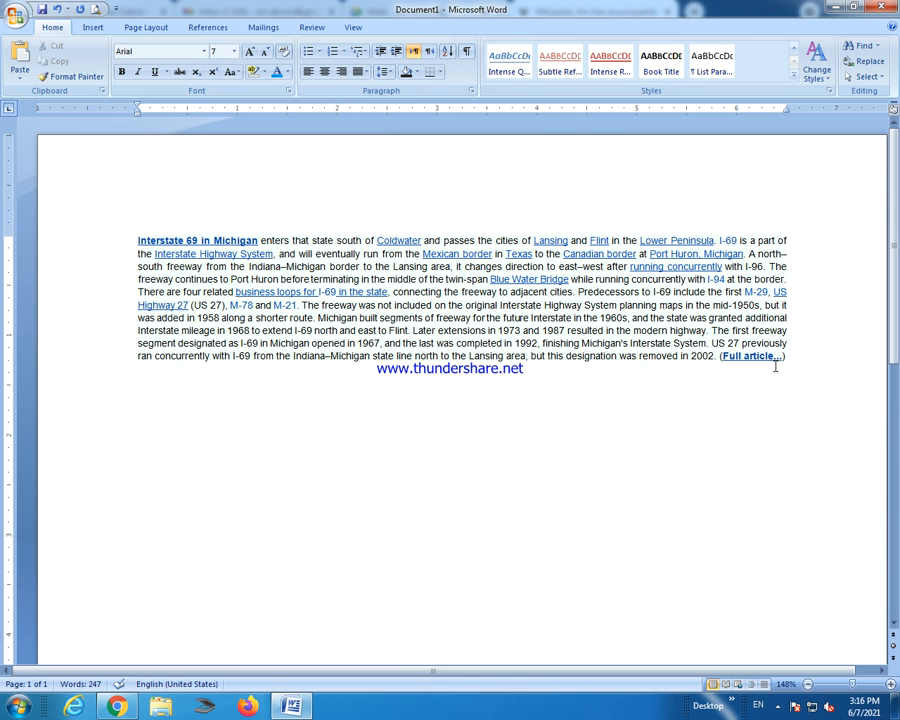
left_click(138, 240)
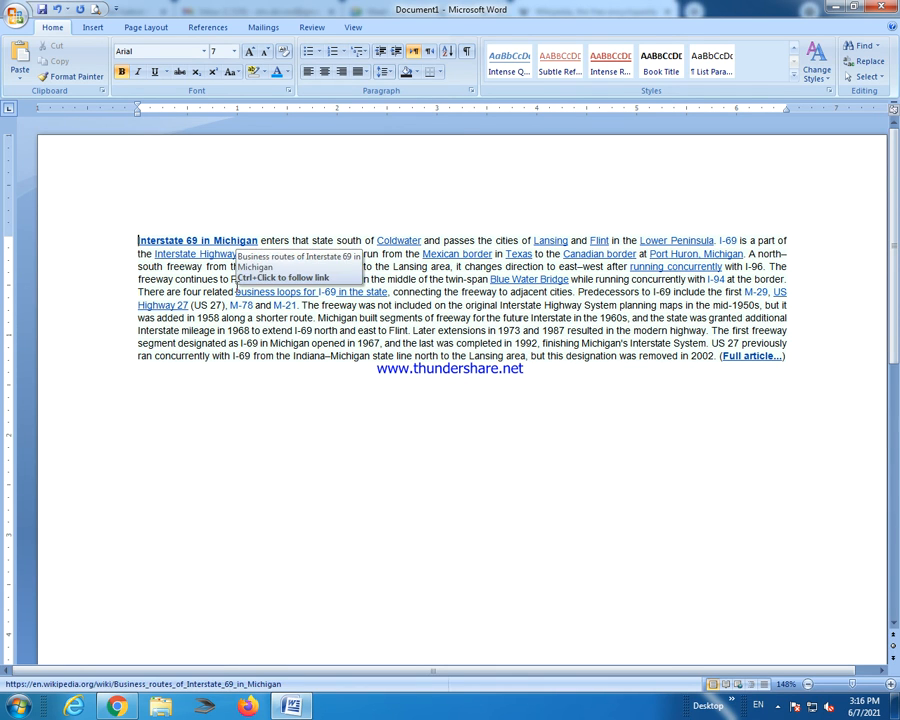
key("Tab")
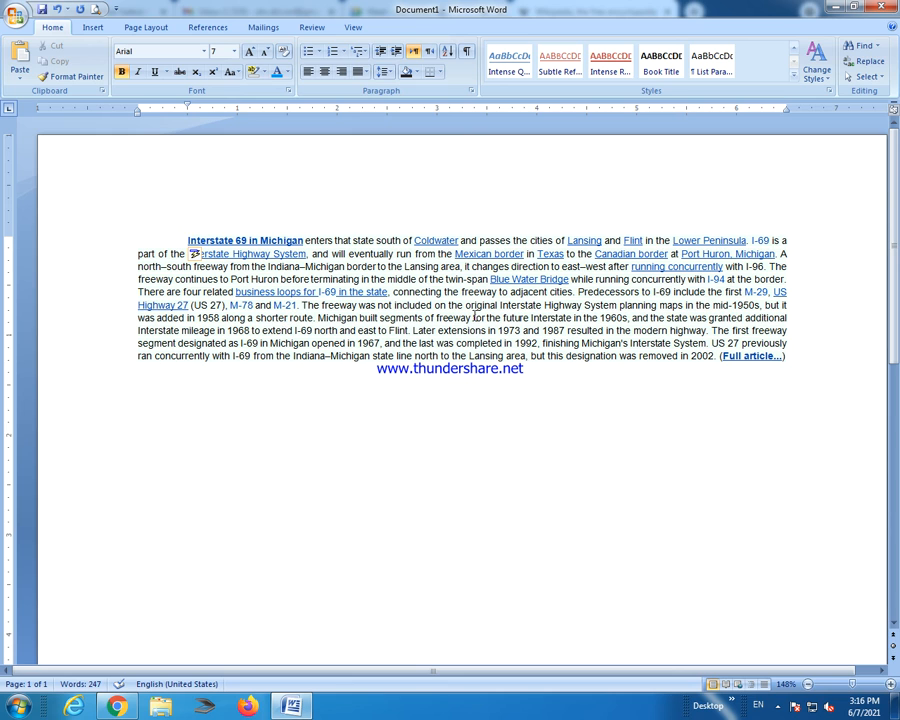
Split the text into a new paragraph before 'Highway System planning'.
left_click(424, 323)
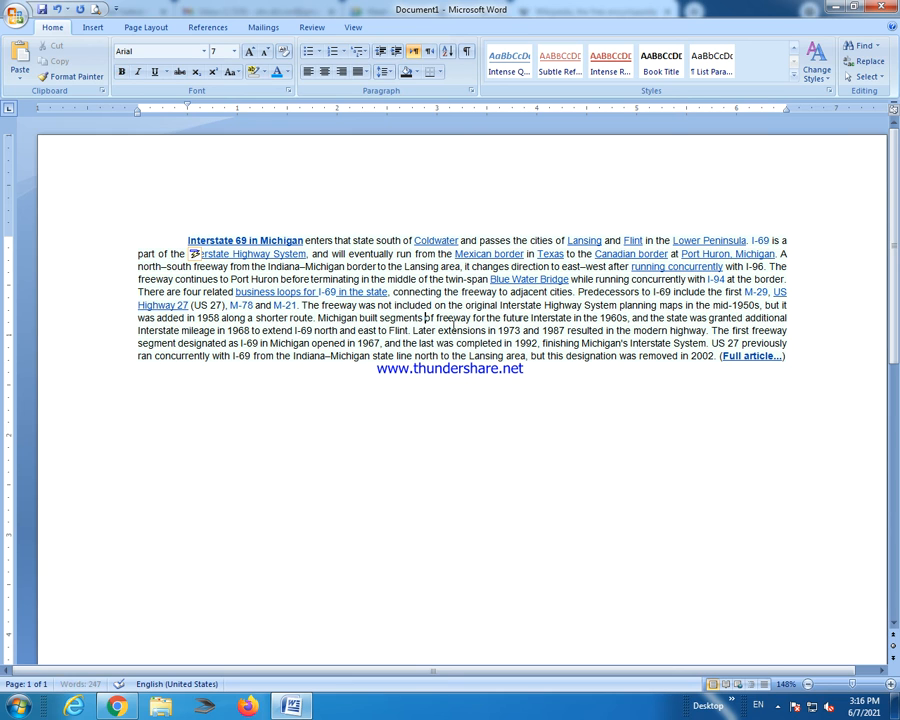
left_click(545, 305)
key("Return")
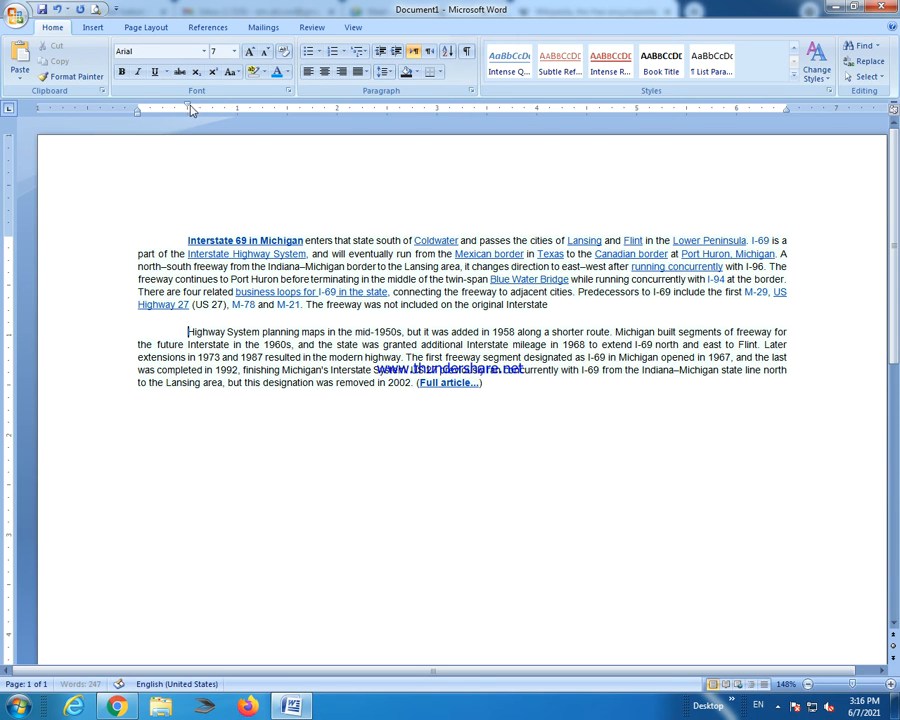
Check the Paragraph indent settings without changes, then select both paragraphs.
left_click_drag(187, 108, 186, 105)
double_click(186, 105)
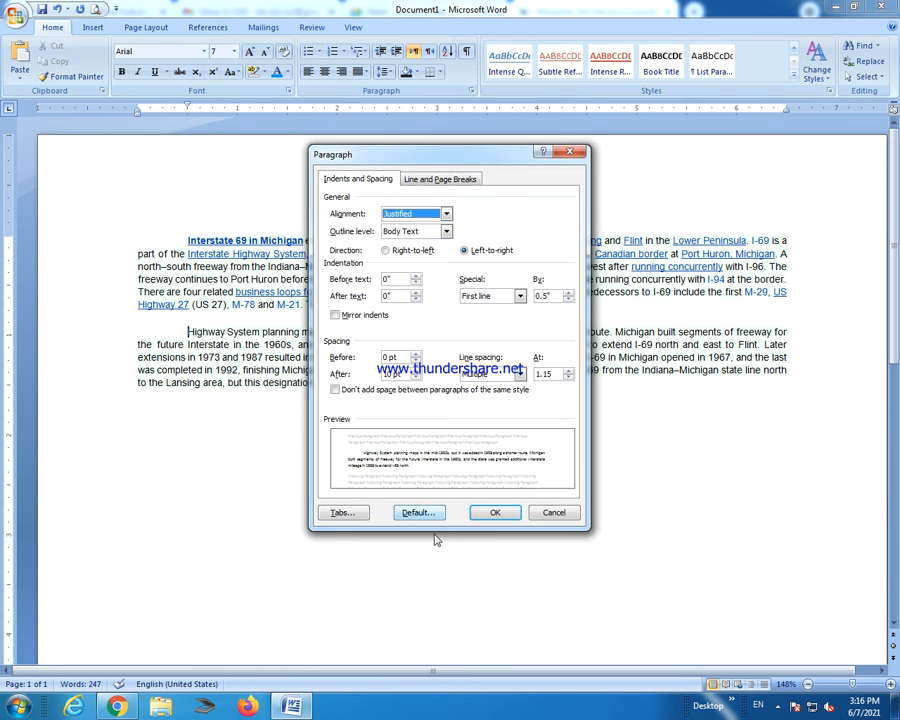
left_click(556, 518)
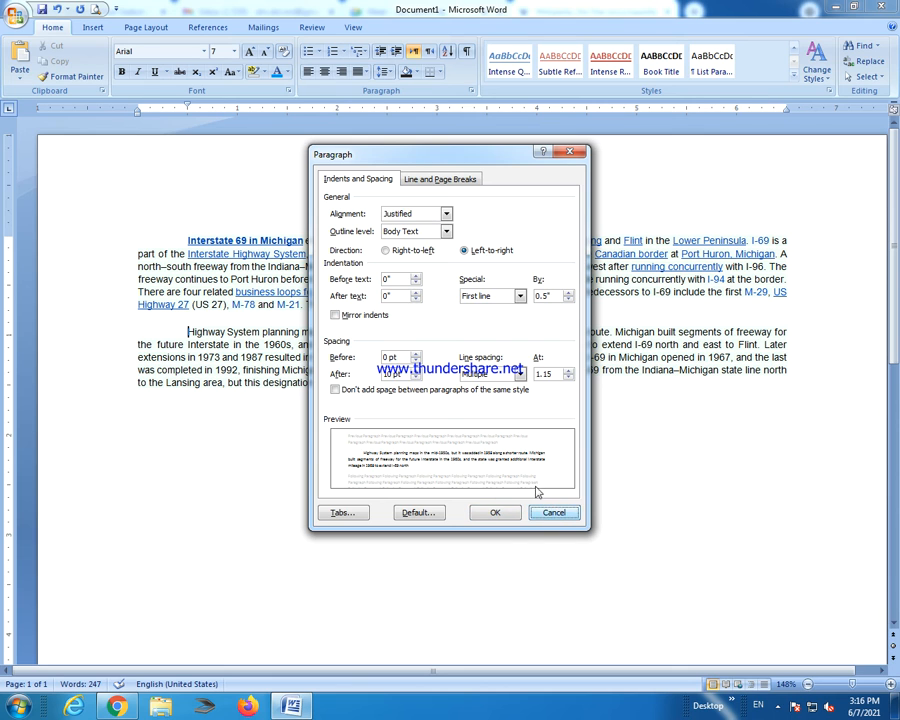
left_click(552, 513)
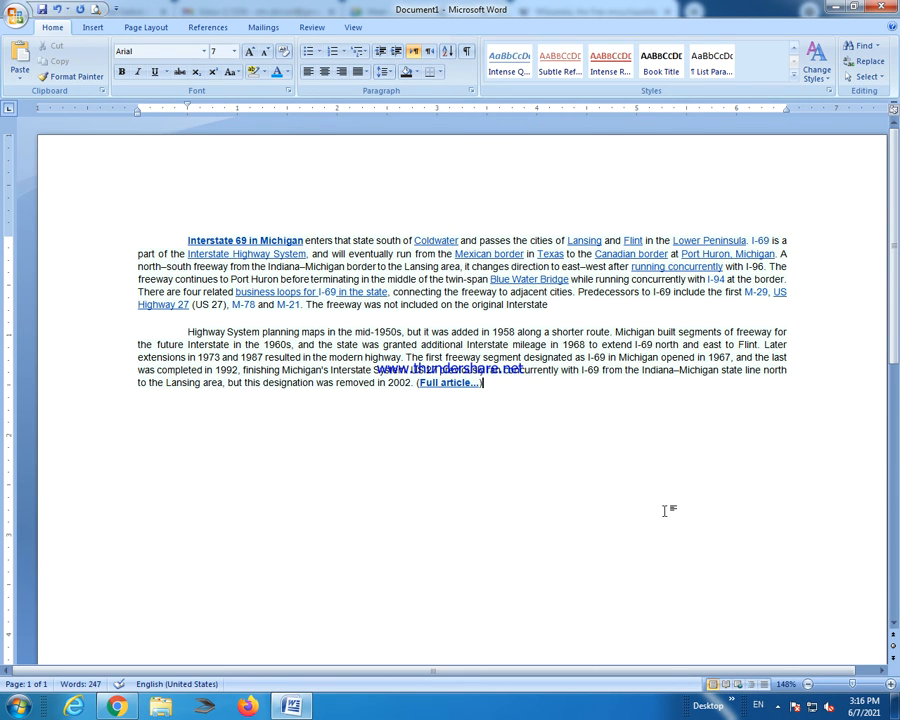
left_click_drag(490, 394, 135, 241)
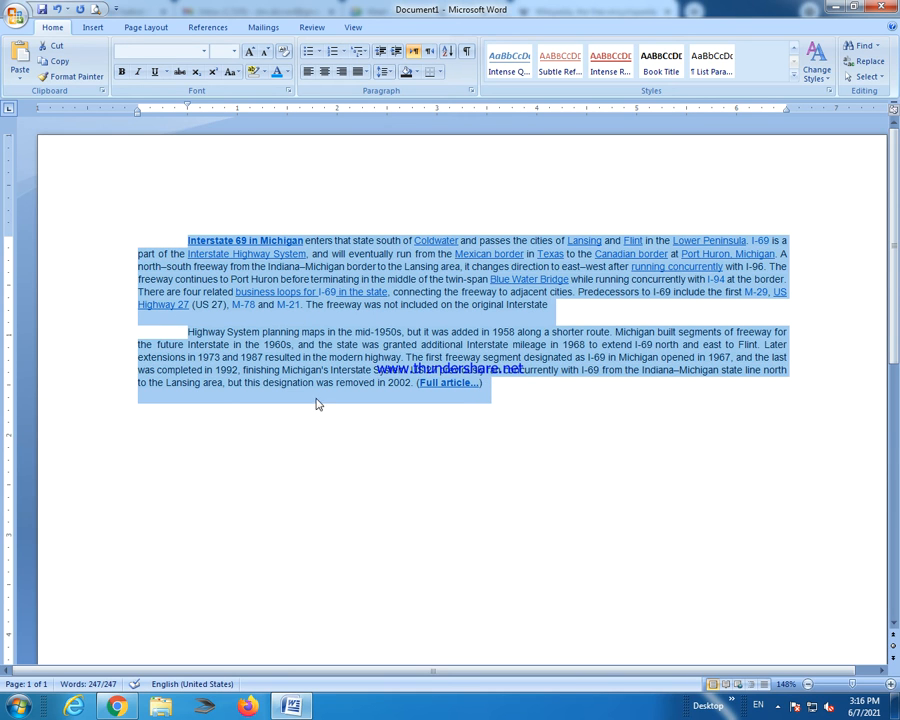
Paste the paragraph pair until there are five copies, then preview in Full Screen Reading.
left_click(494, 386)
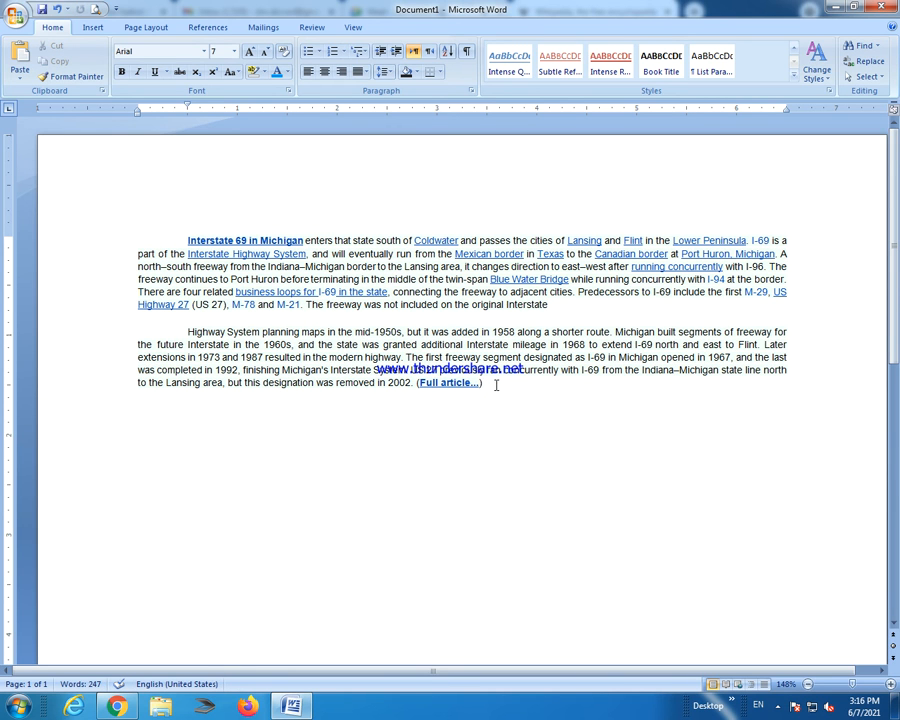
key("ctrl+v")
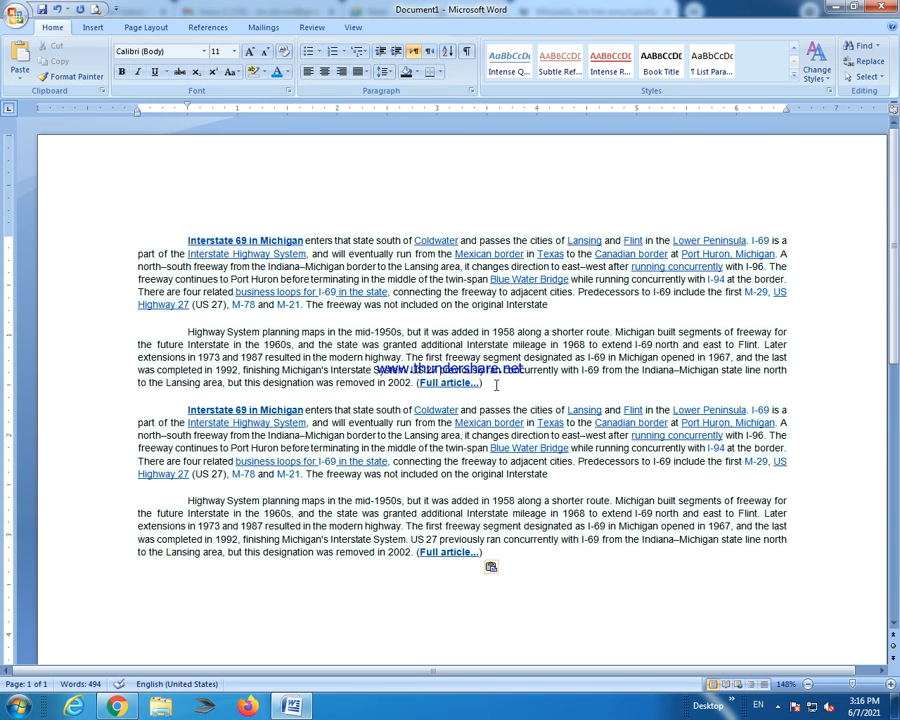
key("ctrl+v")
key("ctrl+v")
key("ctrl+v")
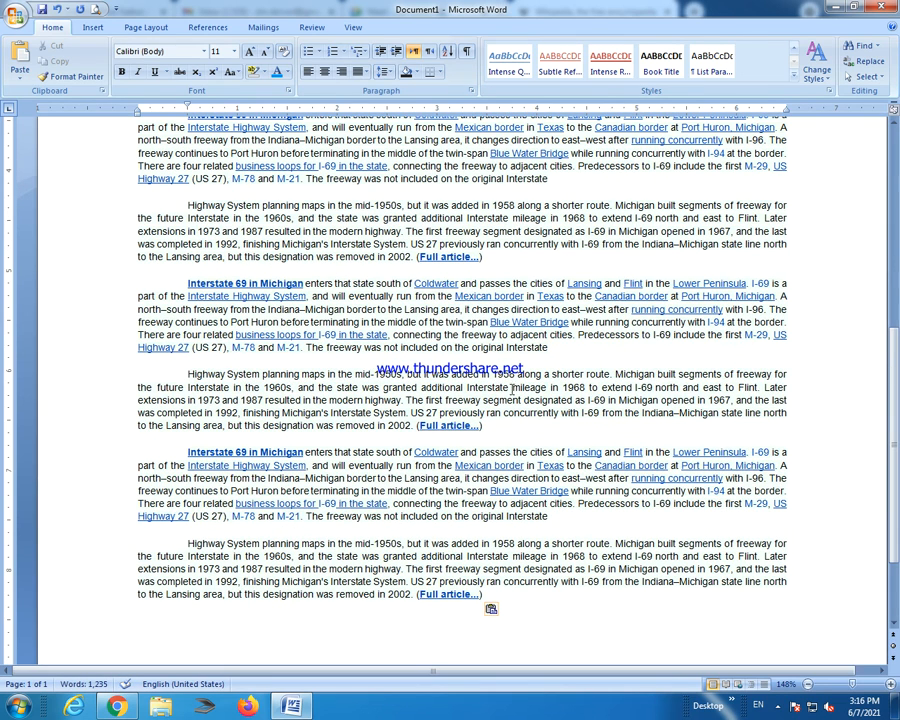
left_click(726, 685)
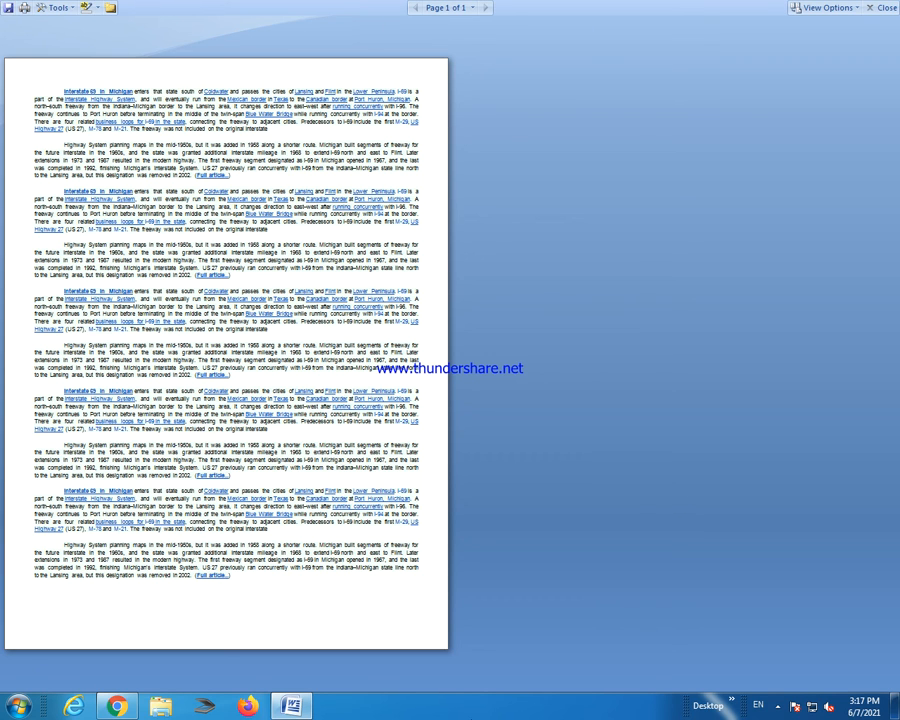
left_click(879, 9)
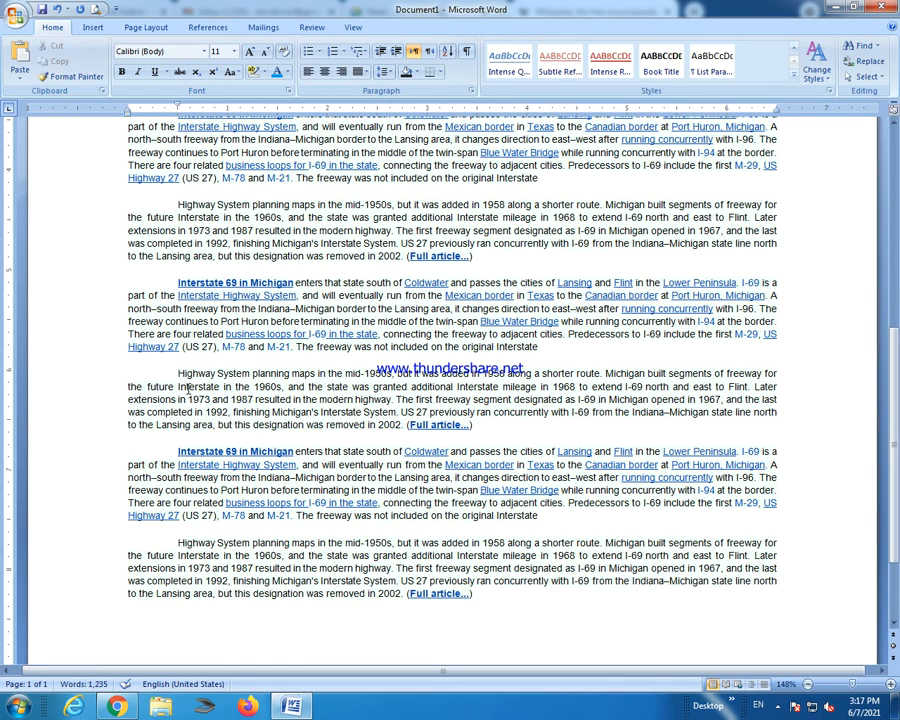
Apply Justify Low, then Medium, then High to the first paragraph, ending on high justification.
scroll(200, 388, "up", 3)
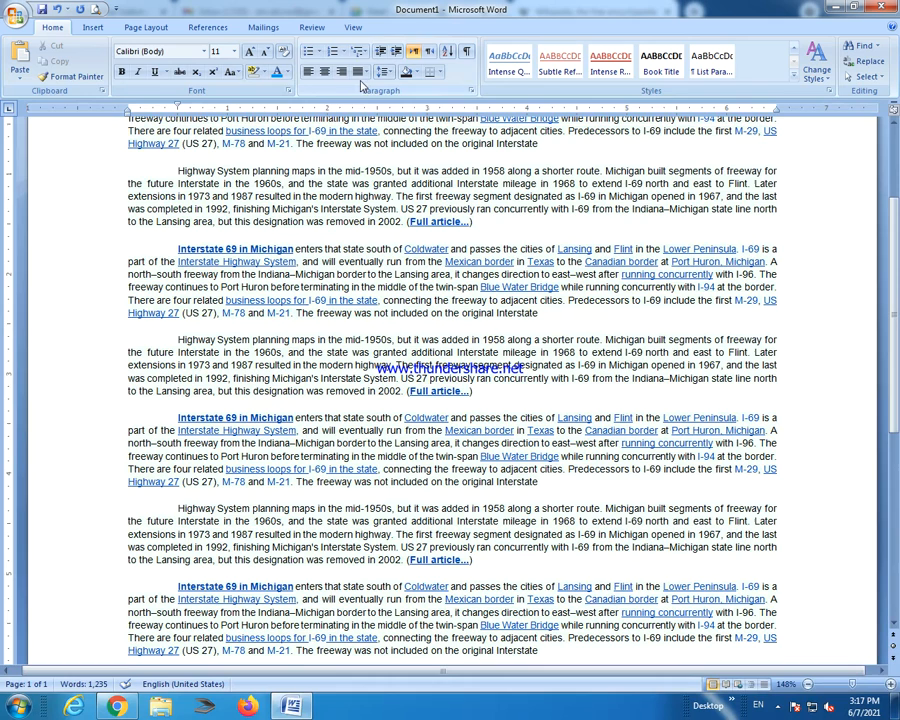
scroll(333, 248, "up", 3)
triple_click(552, 243)
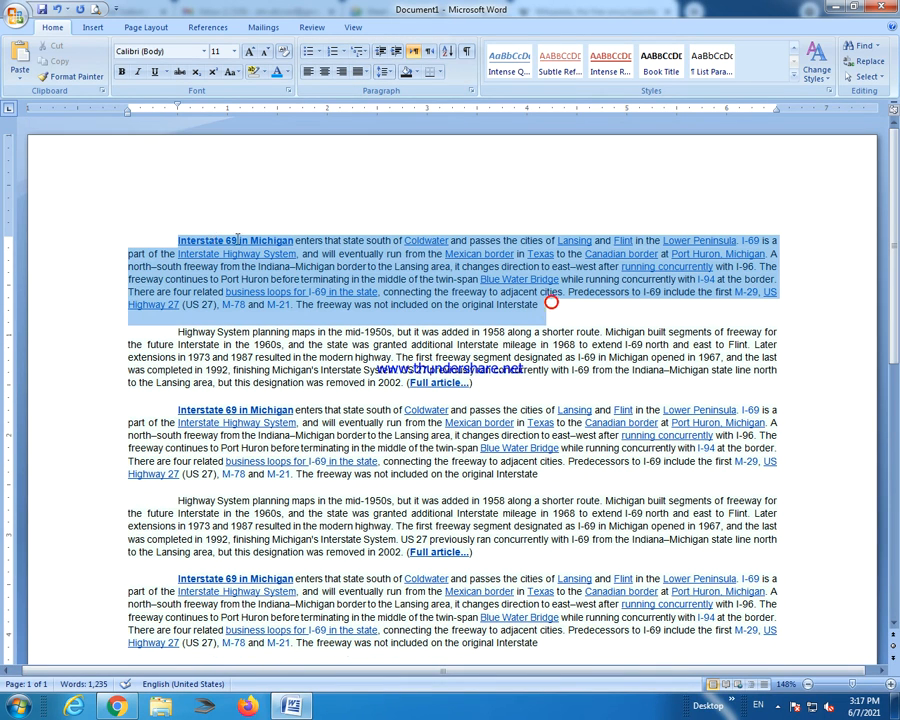
left_click(365, 76)
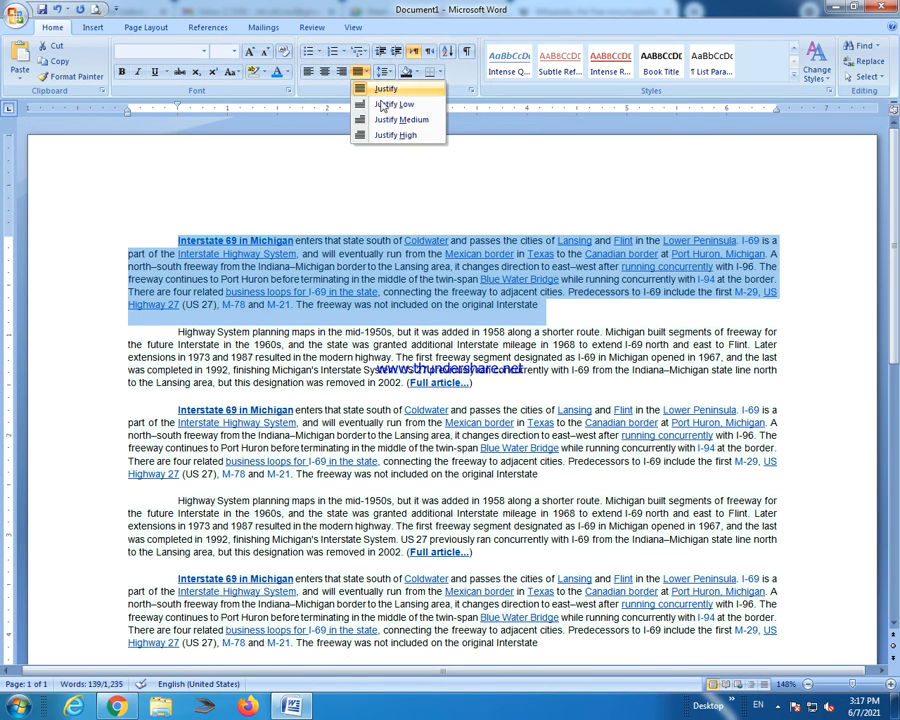
left_click(389, 106)
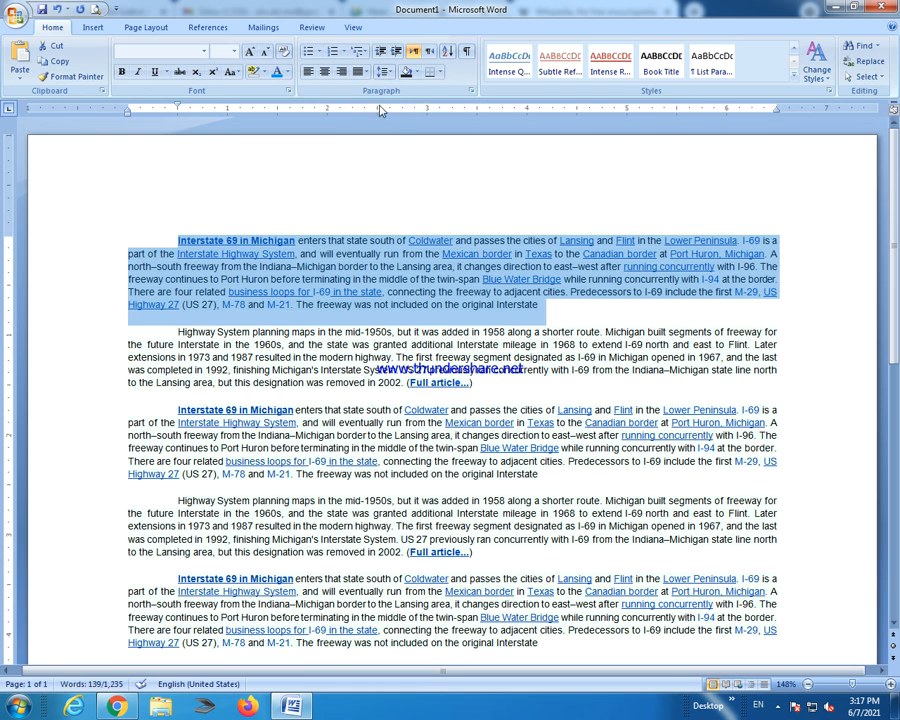
left_click(366, 73)
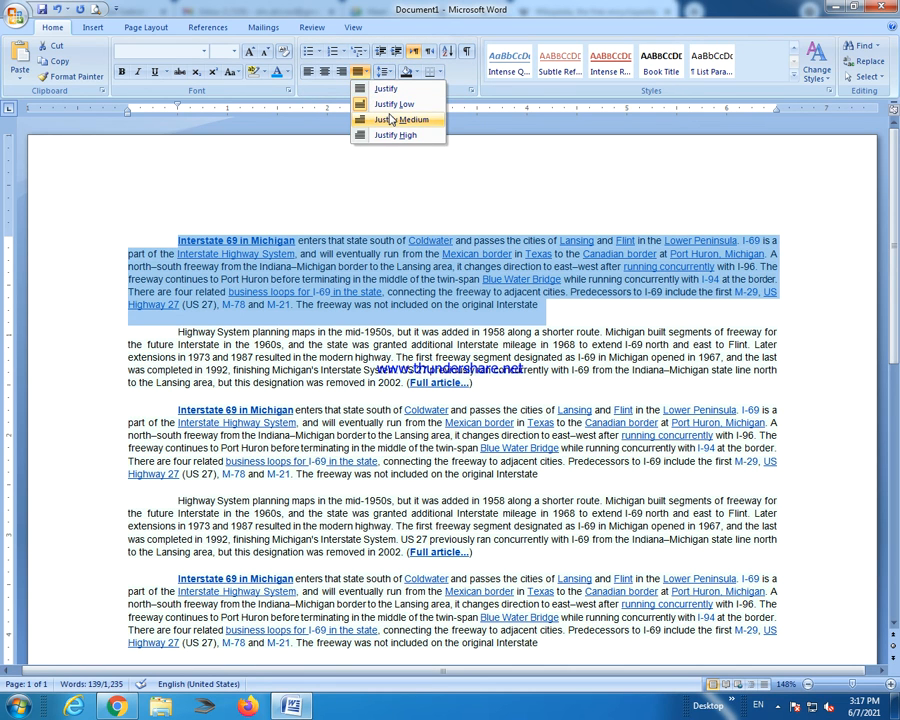
left_click(391, 119)
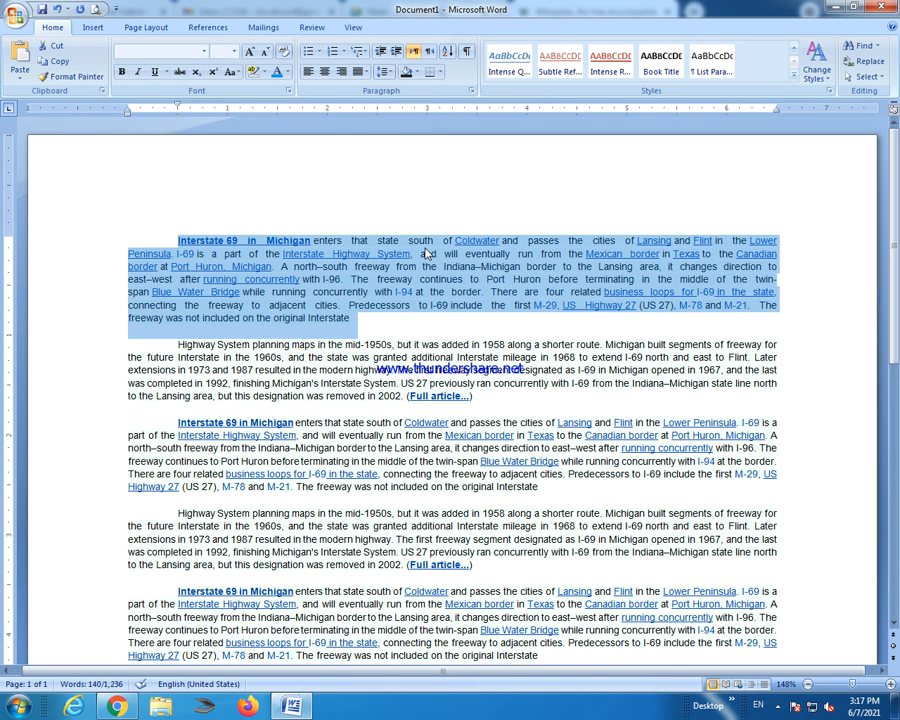
left_click(367, 72)
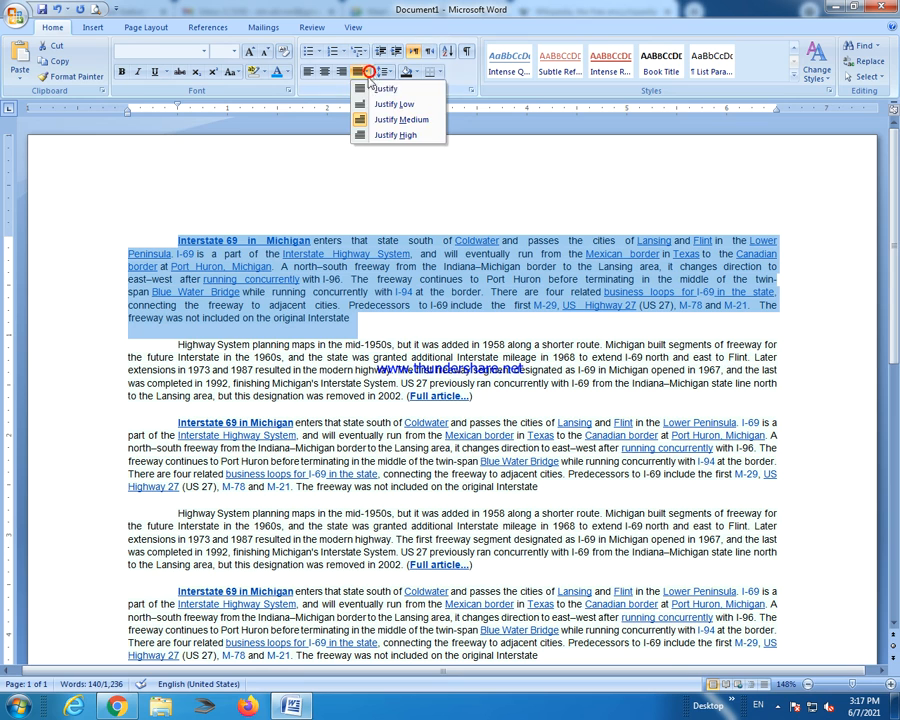
left_click(385, 134)
left_click(508, 352)
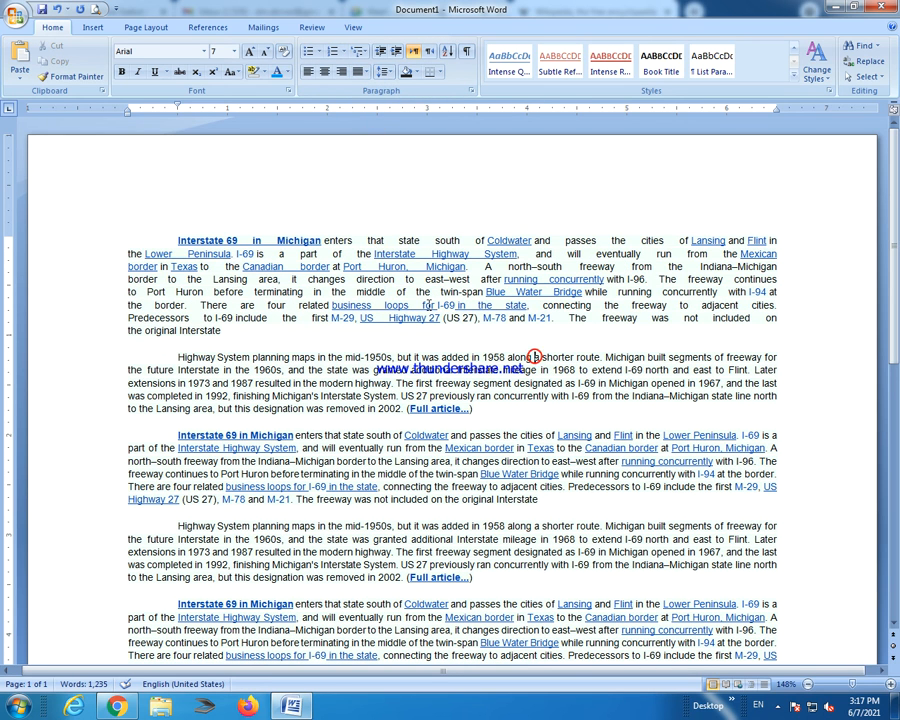
Enlarge the first paragraph's text to 10 pt with Grow Font.
left_click_drag(228, 330, 180, 238)
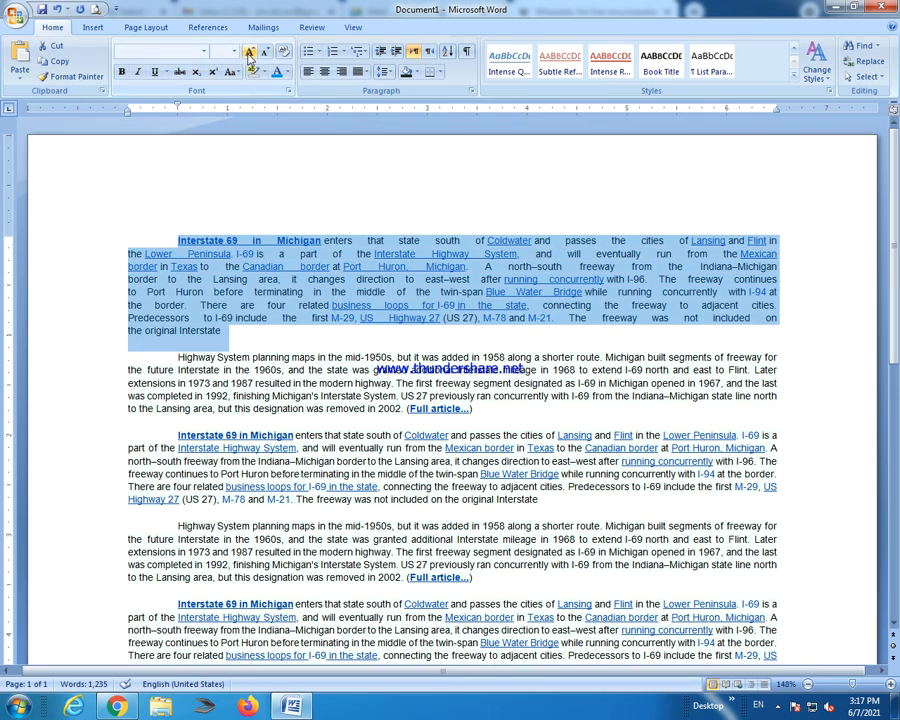
left_click(250, 51)
left_click(250, 51)
left_click(250, 51)
left_click(501, 330)
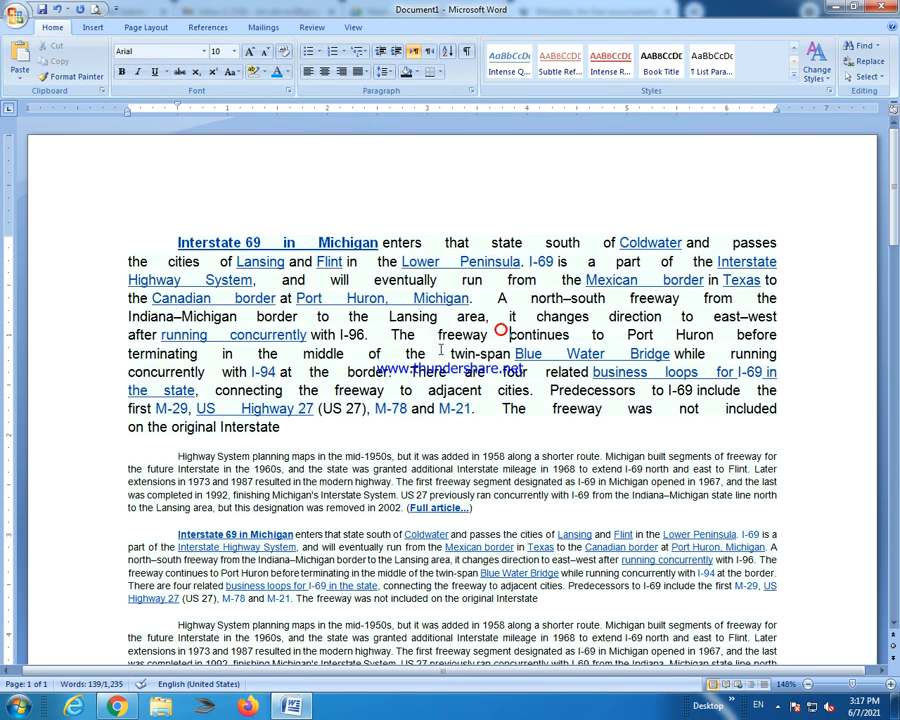
Set the first paragraph back to plain Justify alignment.
left_click_drag(281, 427, 177, 242)
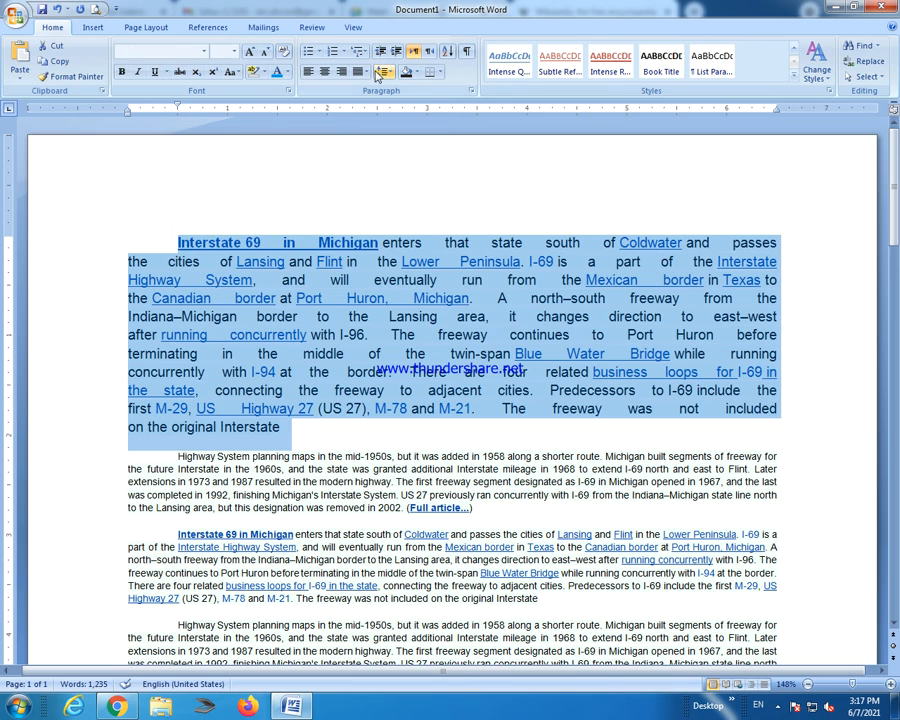
left_click(378, 77)
left_click(366, 117)
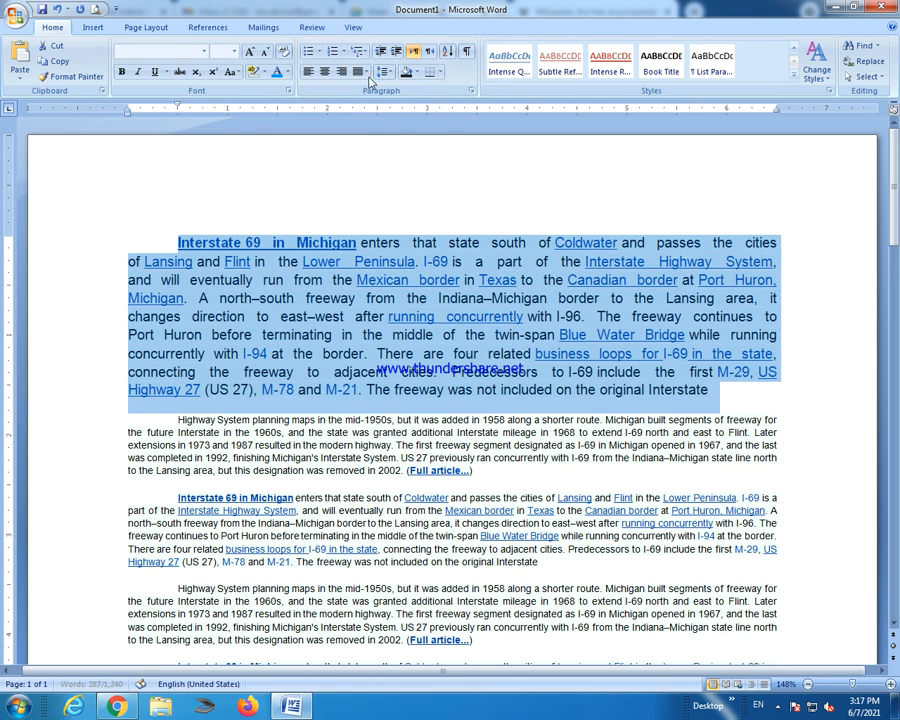
left_click(366, 73)
left_click(366, 88)
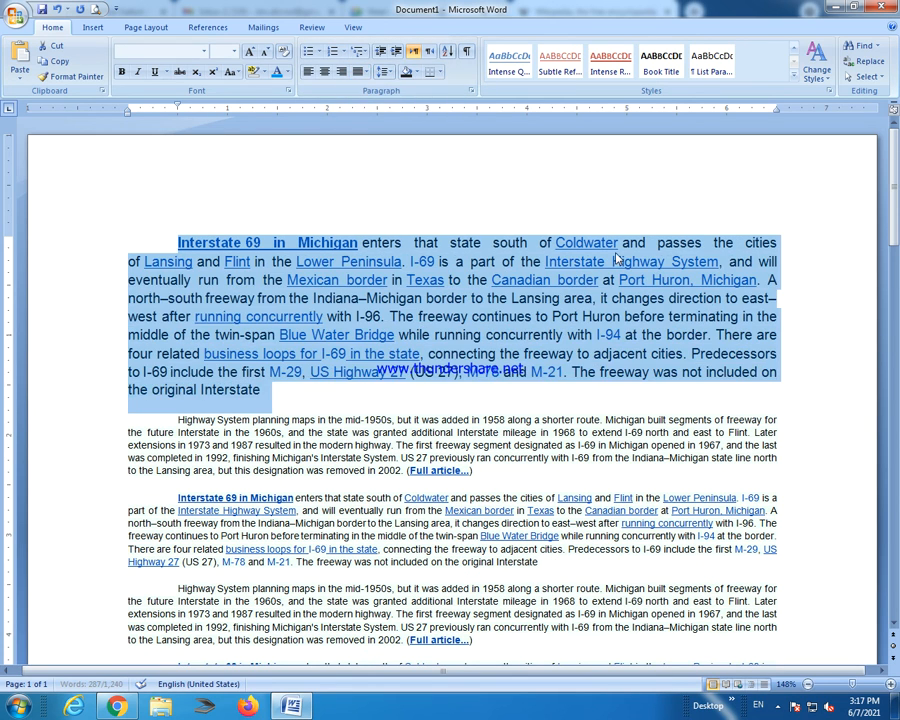
left_click(546, 190)
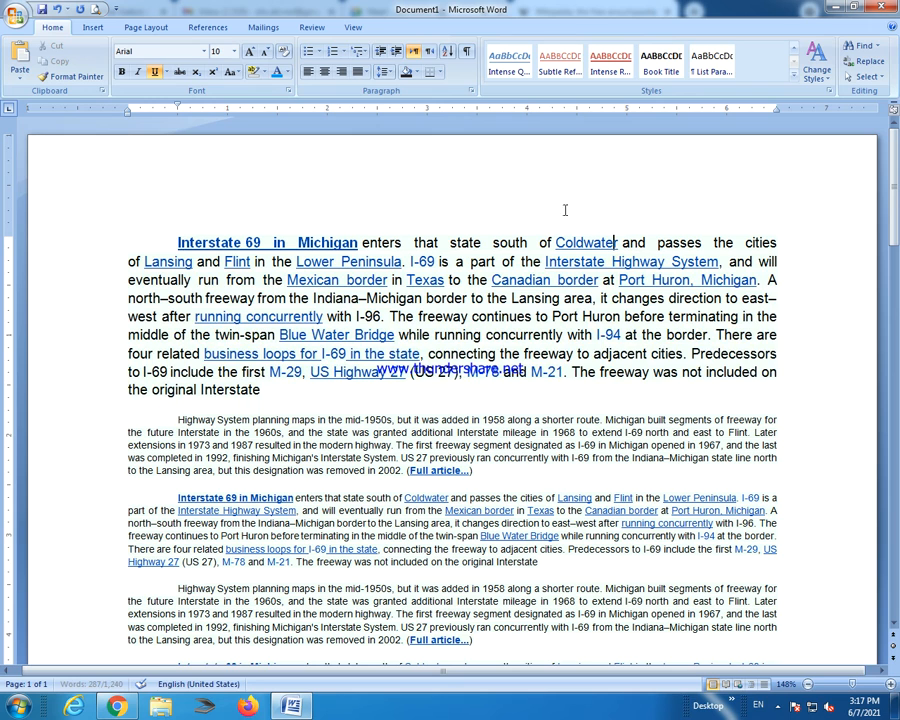
Open the Borders dropdown for the first paragraph.
left_click(440, 74)
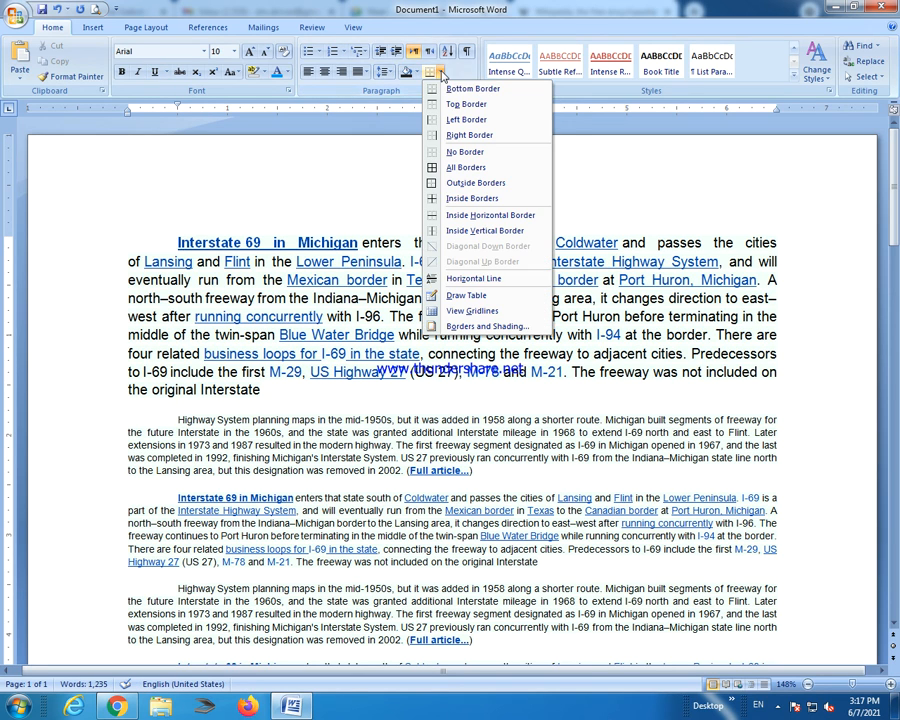
left_click(208, 212)
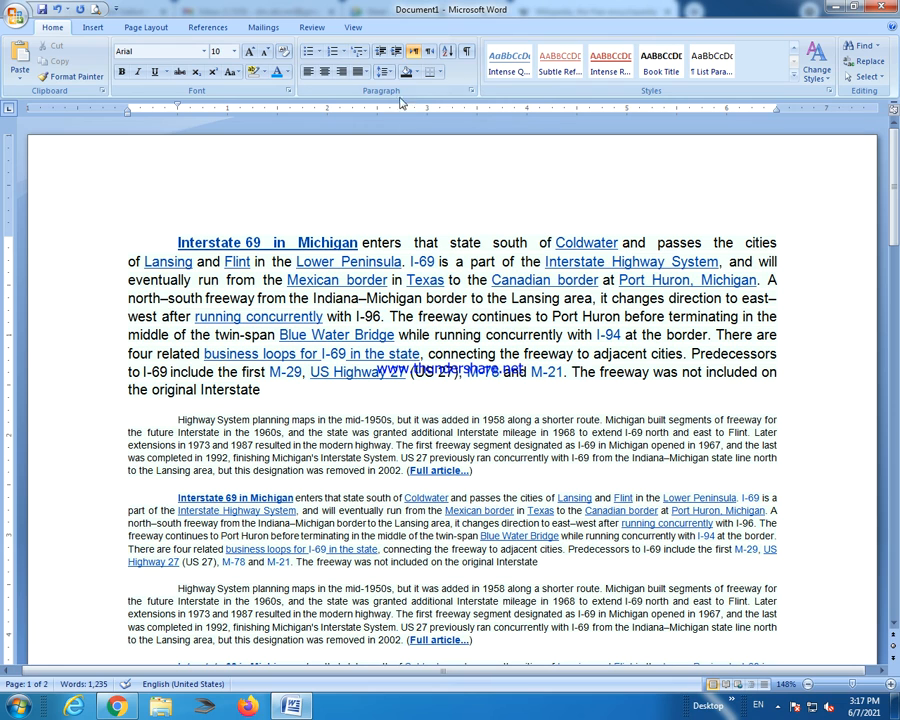
left_click(437, 73)
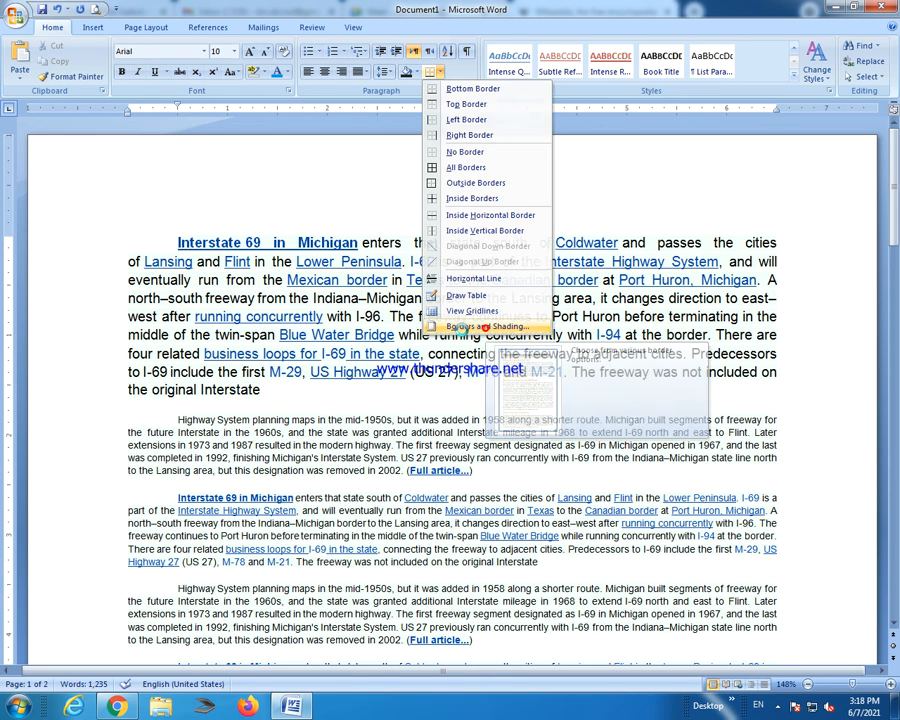
Apply a Box border to the first paragraph via Borders and Shading.
left_click(228, 244)
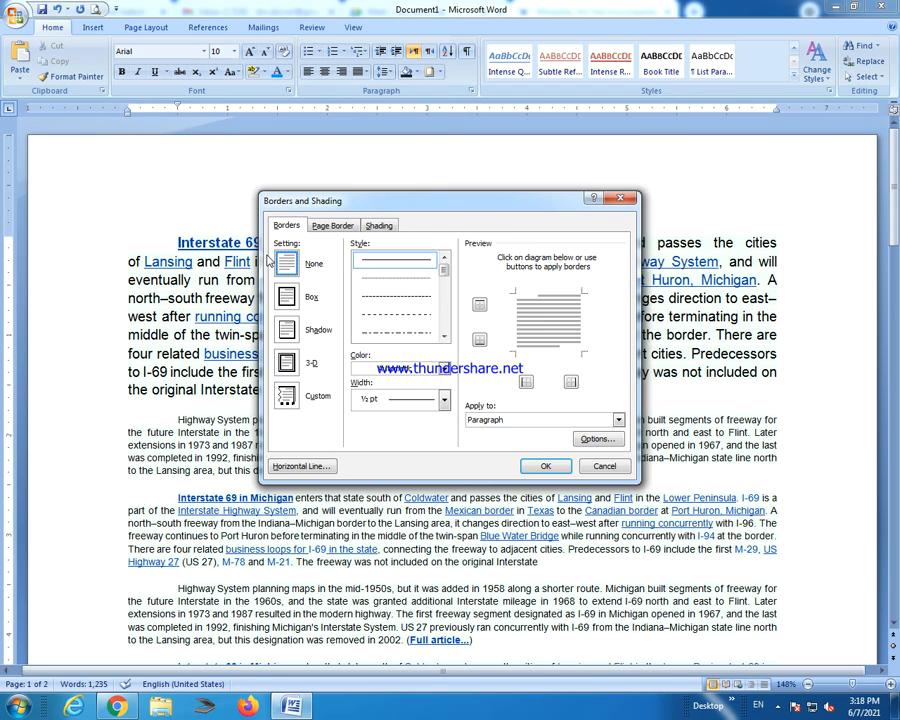
left_click(300, 297)
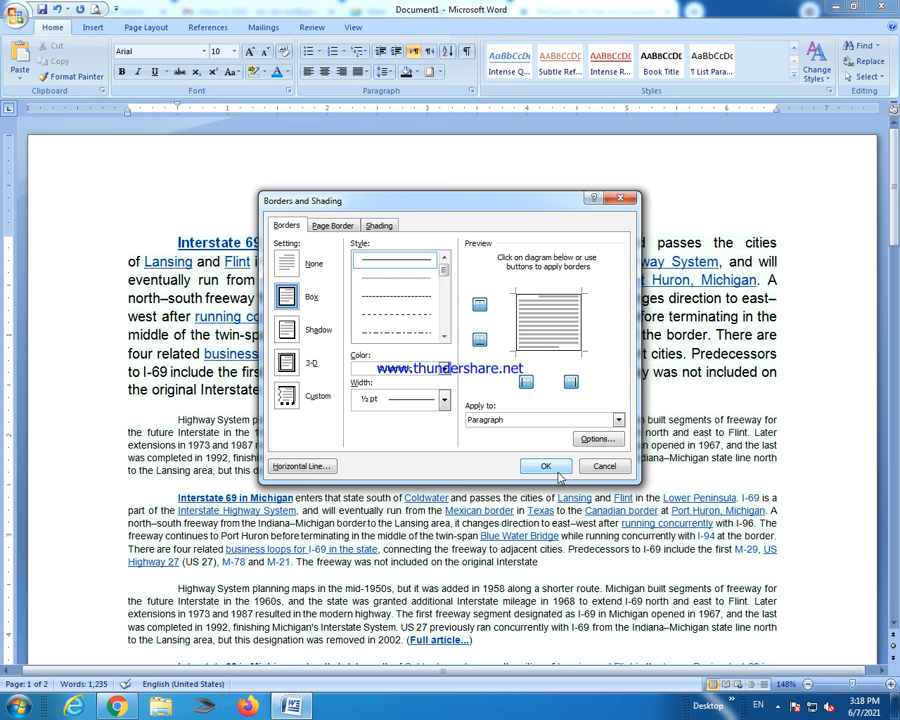
key("Return")
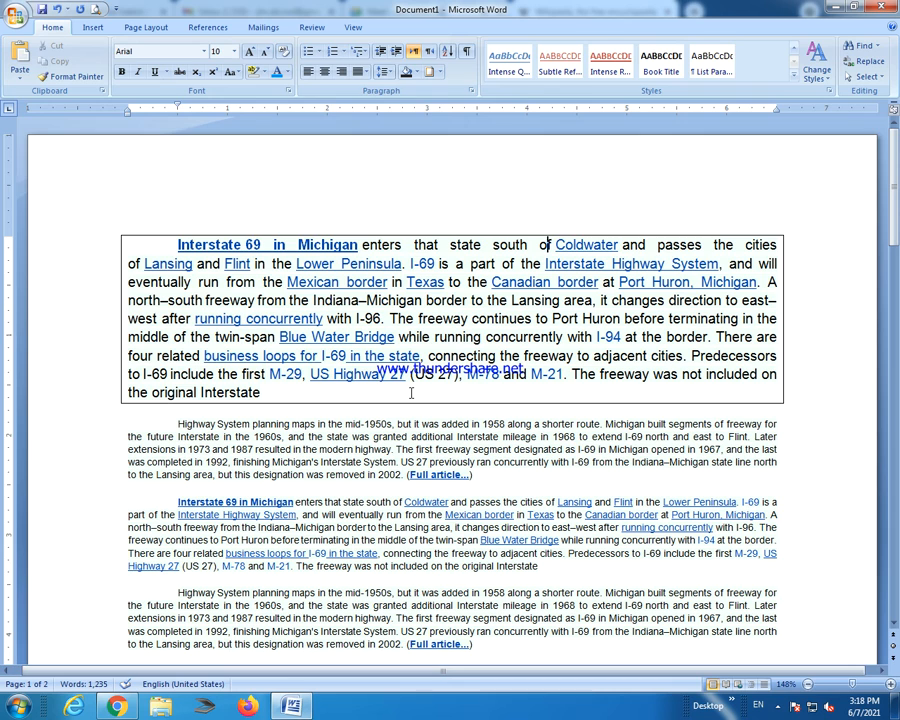
On the Page Border tab, choose the Box setting after trying Shadow, 3-D and Custom.
left_click(440, 73)
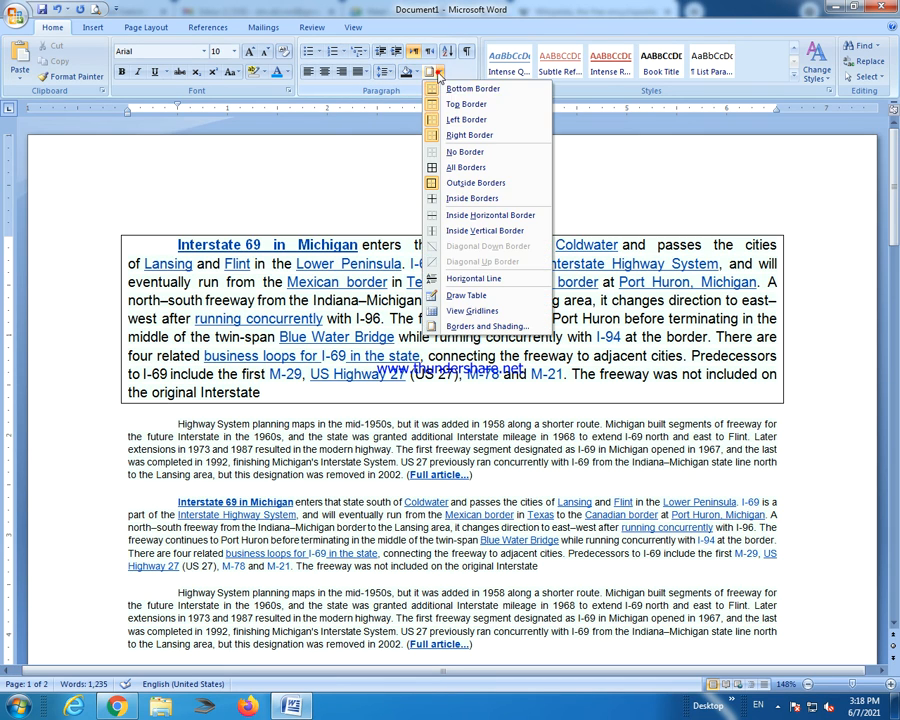
left_click(488, 330)
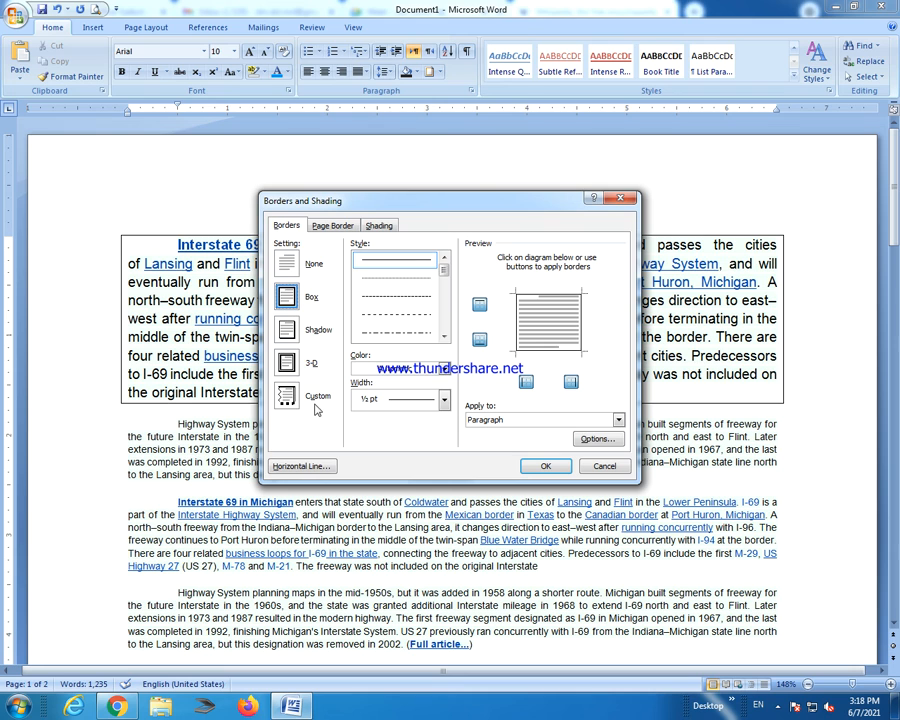
left_click(332, 225)
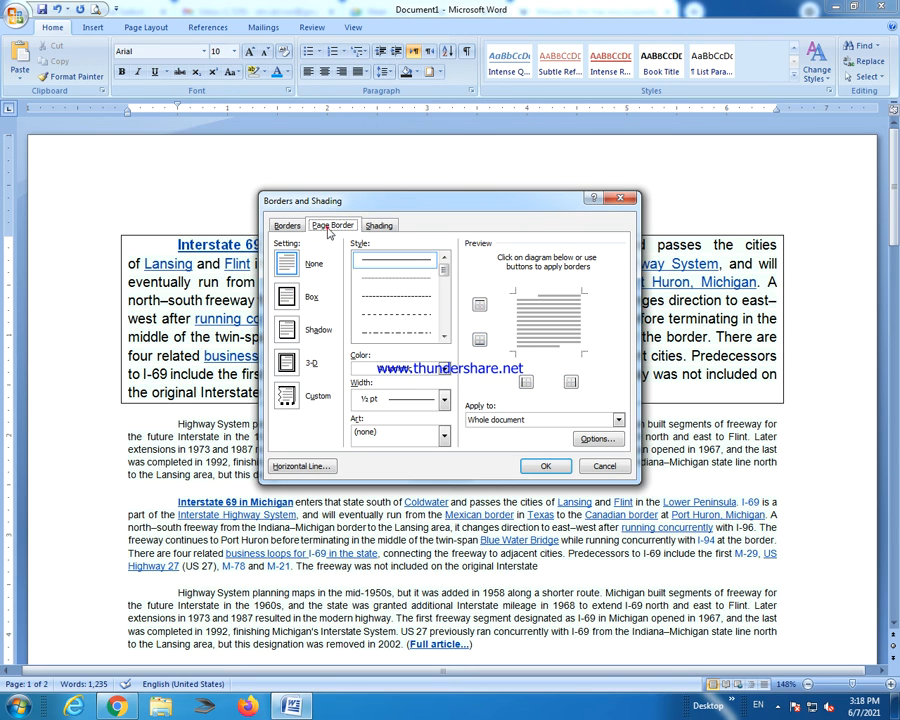
left_click(293, 299)
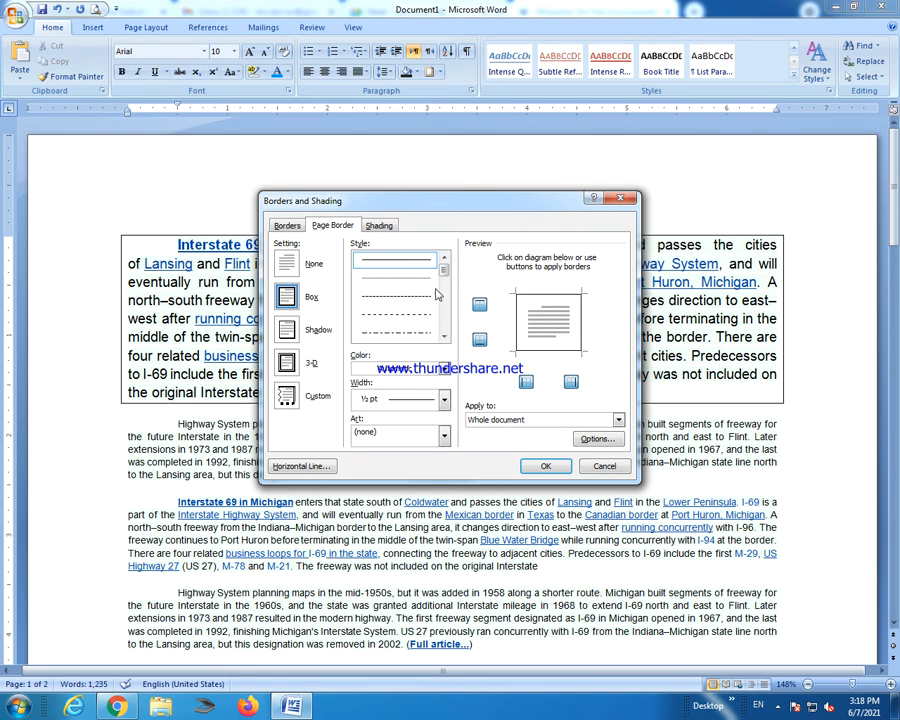
left_click(286, 331)
left_click(288, 364)
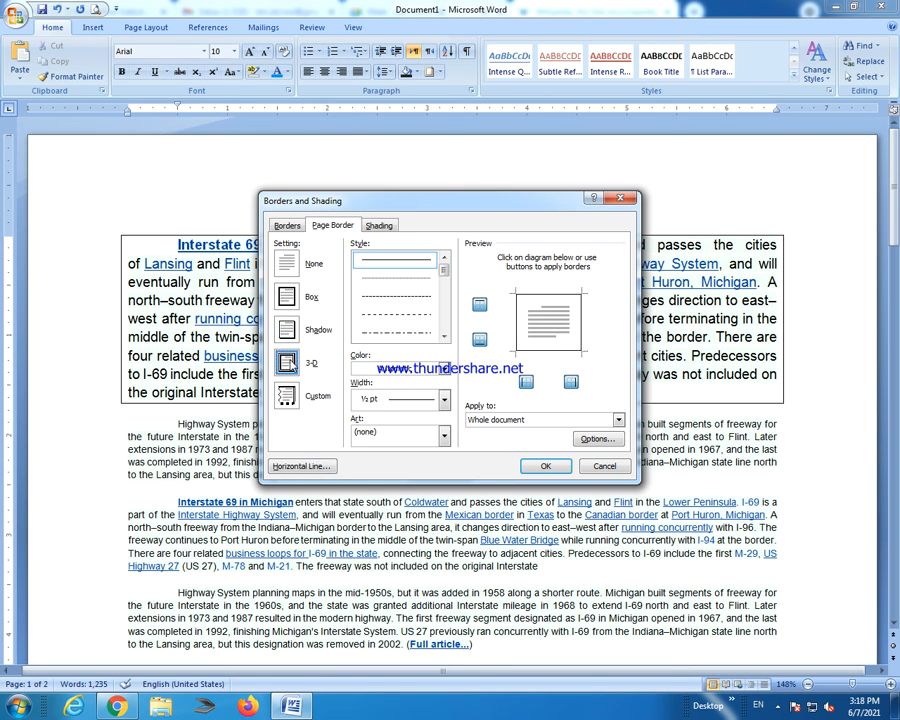
left_click(290, 396)
left_click(287, 297)
Pick the thick 3 pt solid line style for the page border.
left_click(406, 316)
left_click(406, 333)
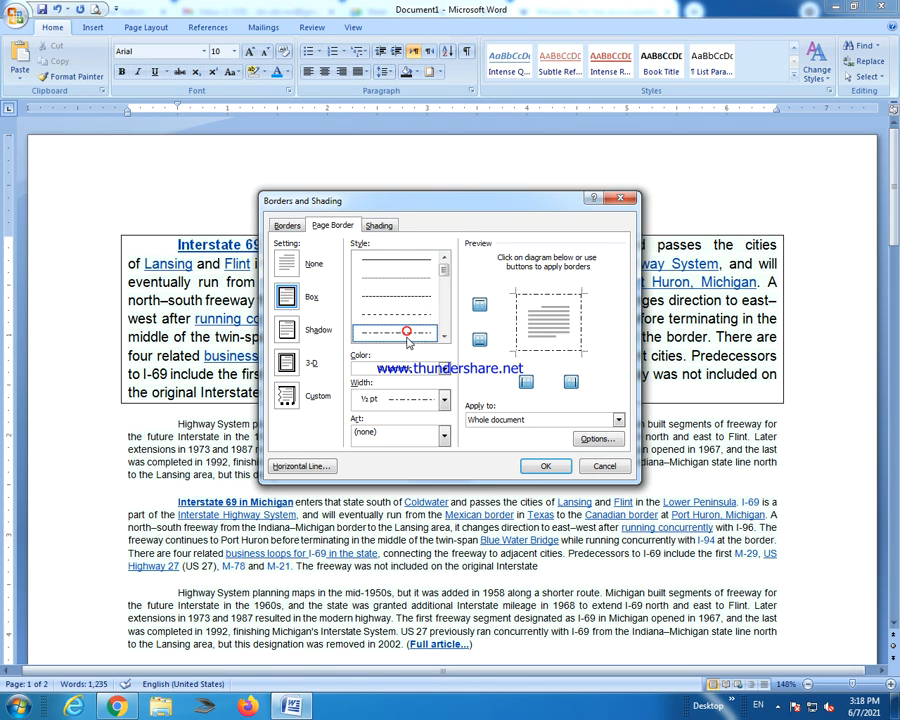
left_click(446, 337)
left_click(446, 337)
left_click(448, 339)
left_click(431, 334)
left_click(422, 317)
left_click(444, 337)
left_click(416, 335)
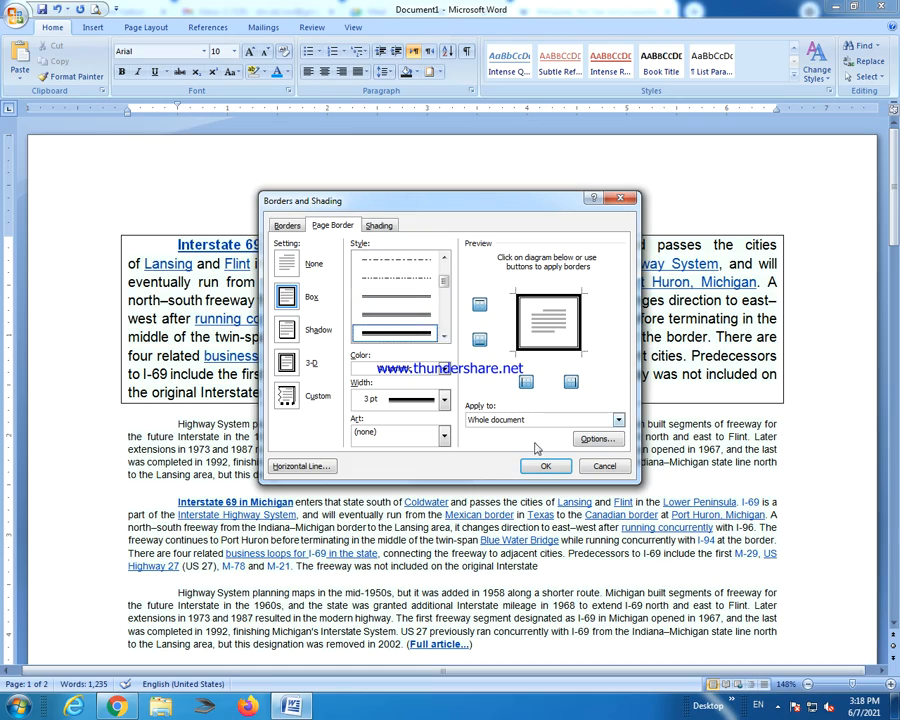
left_click(287, 225)
Apply the 3 pt box page border and review the bordered pages.
left_click(545, 466)
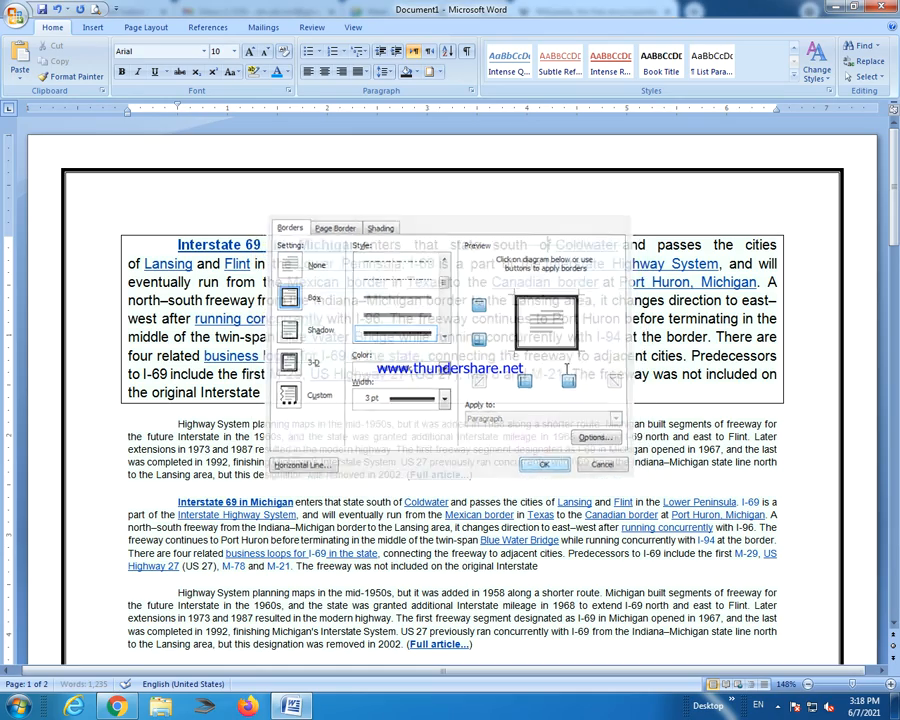
scroll(575, 395, "down", 10)
scroll(575, 395, "down", 10)
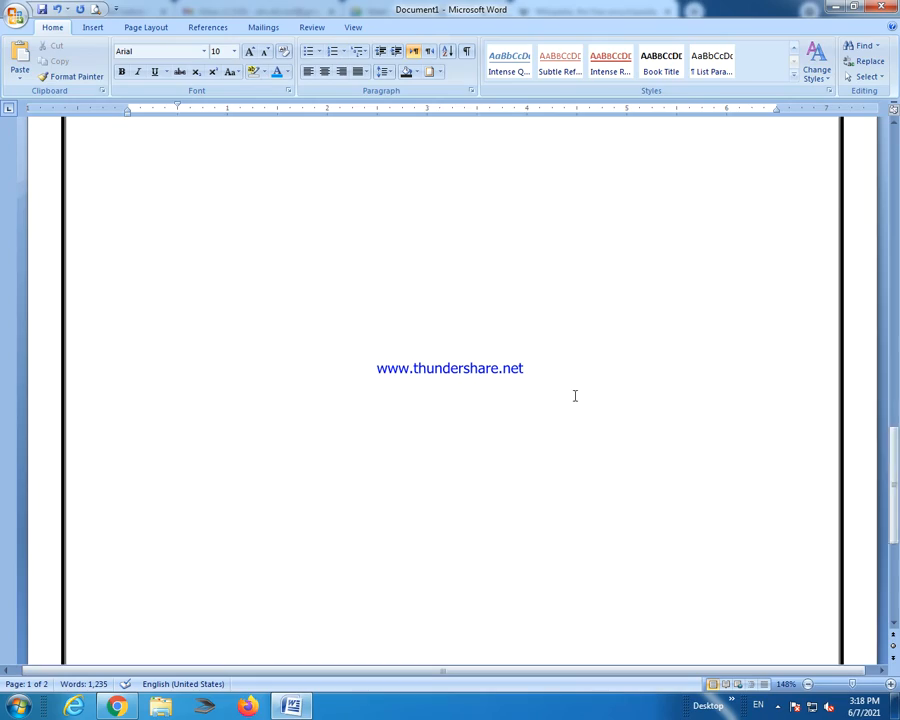
scroll(518, 325, "up", 15)
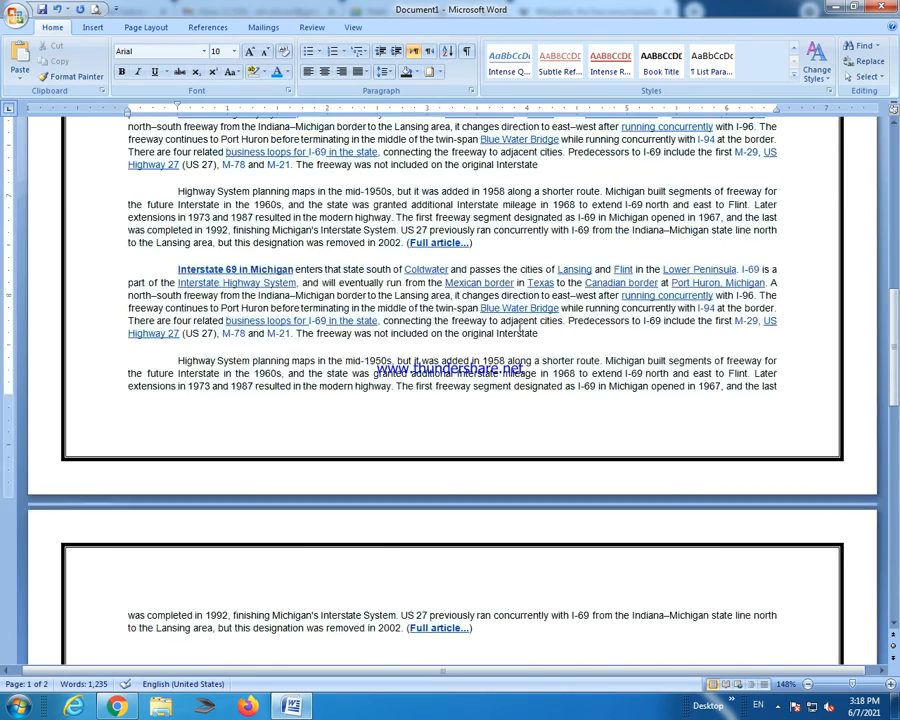
scroll(518, 325, "up", 3)
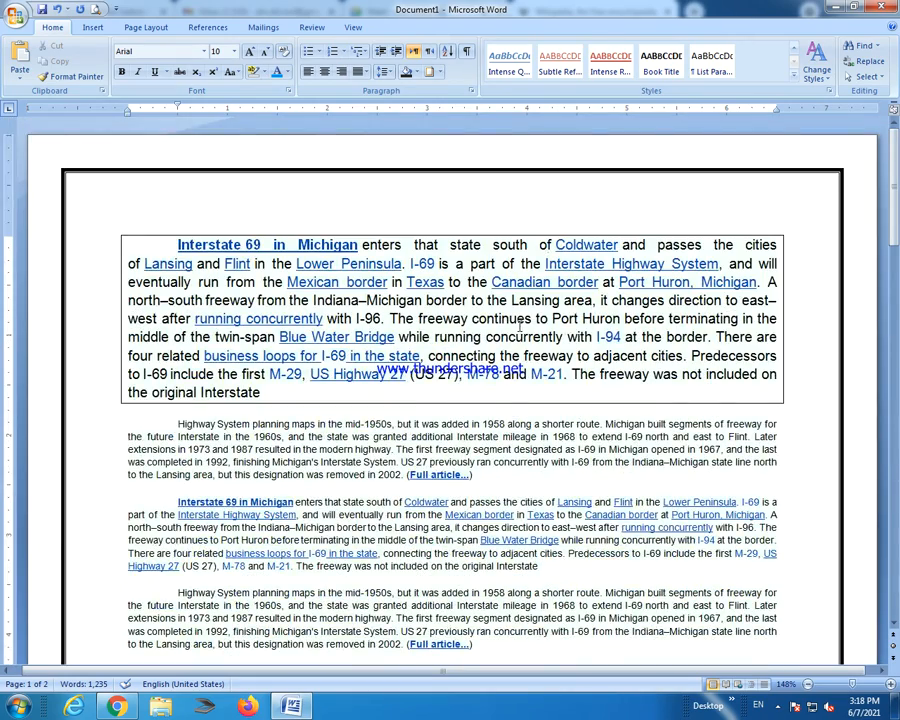
scroll(518, 325, "down", 15)
Insert a page break at the end of the document.
left_click(163, 258)
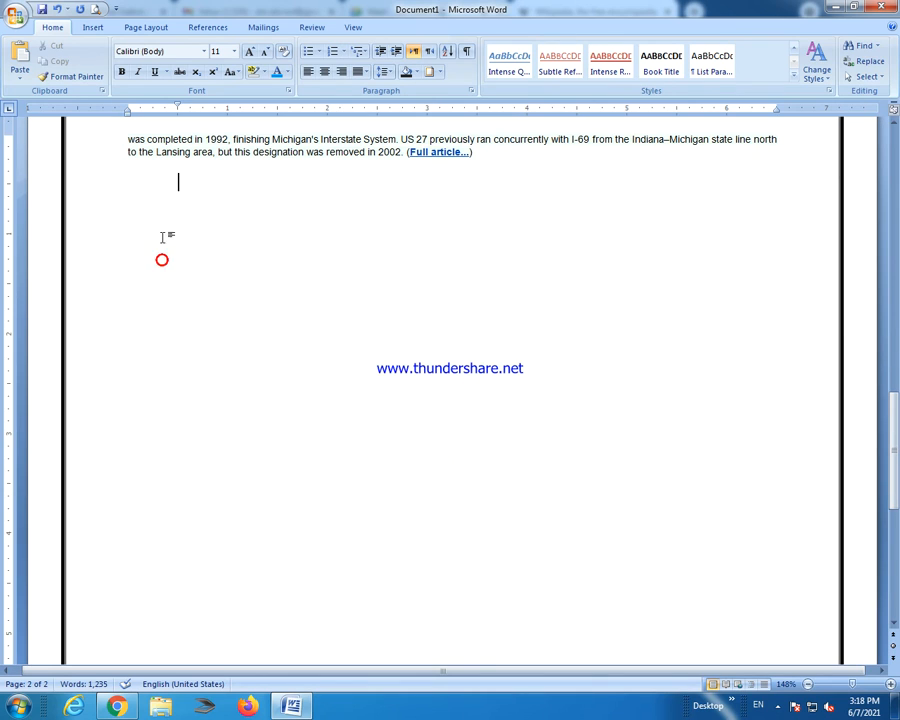
left_click(91, 27)
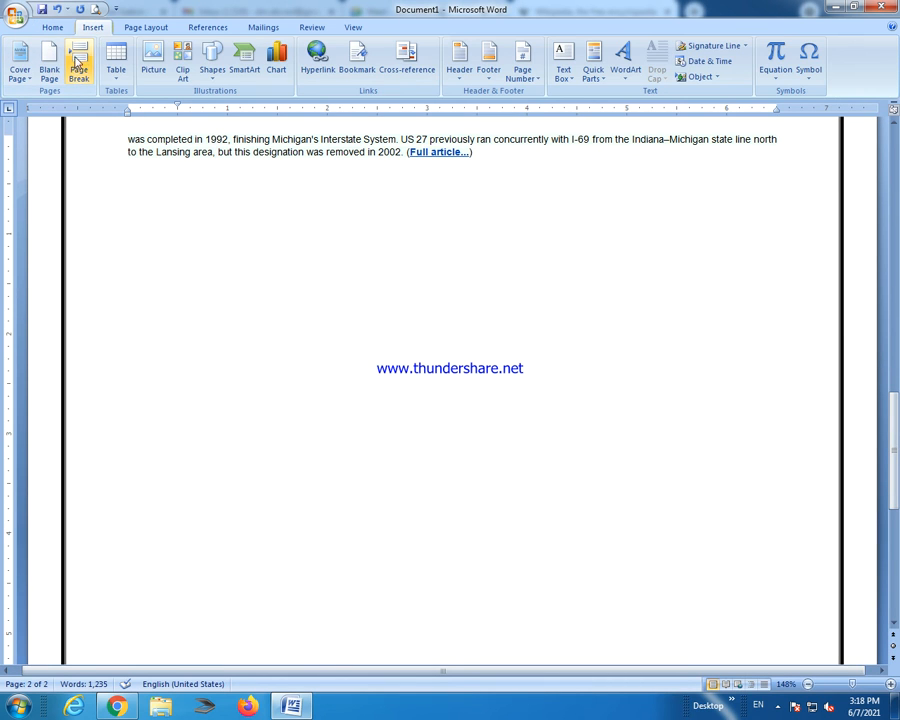
left_click(75, 62)
scroll(358, 373, "down", 7)
scroll(359, 373, "up", 3)
scroll(358, 373, "up", 20)
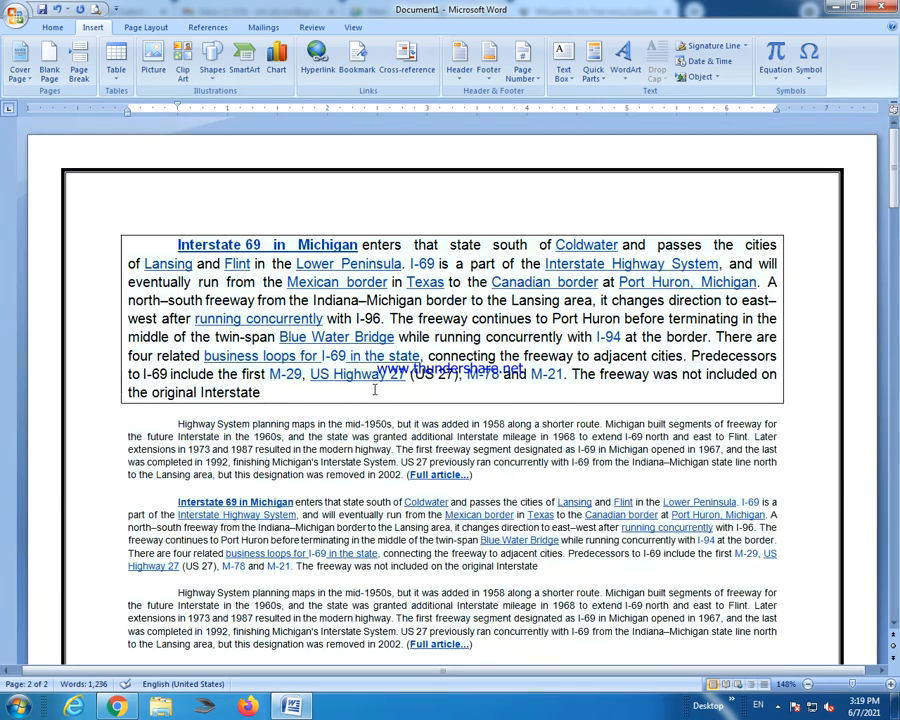
Apply the Apex font set to the document through Change Styles.
left_click(52, 27)
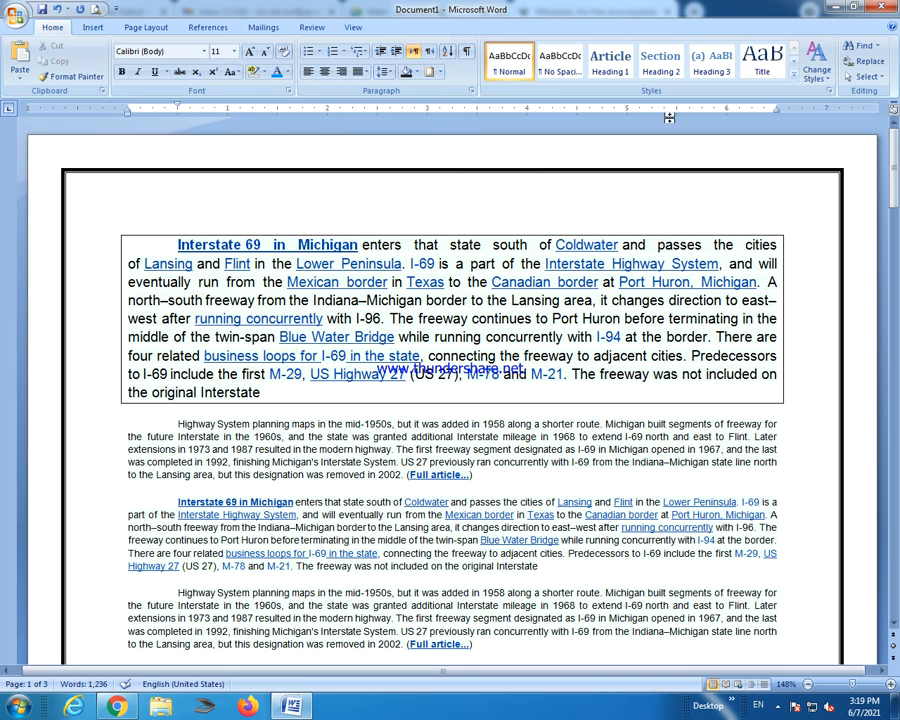
left_click(440, 73)
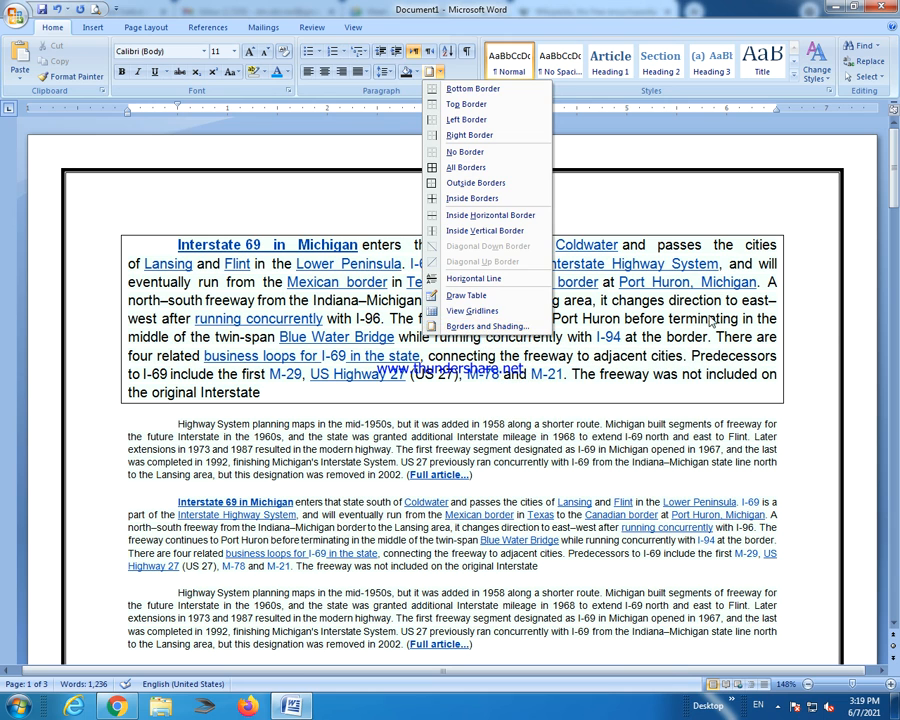
left_click(705, 376)
left_click(816, 62)
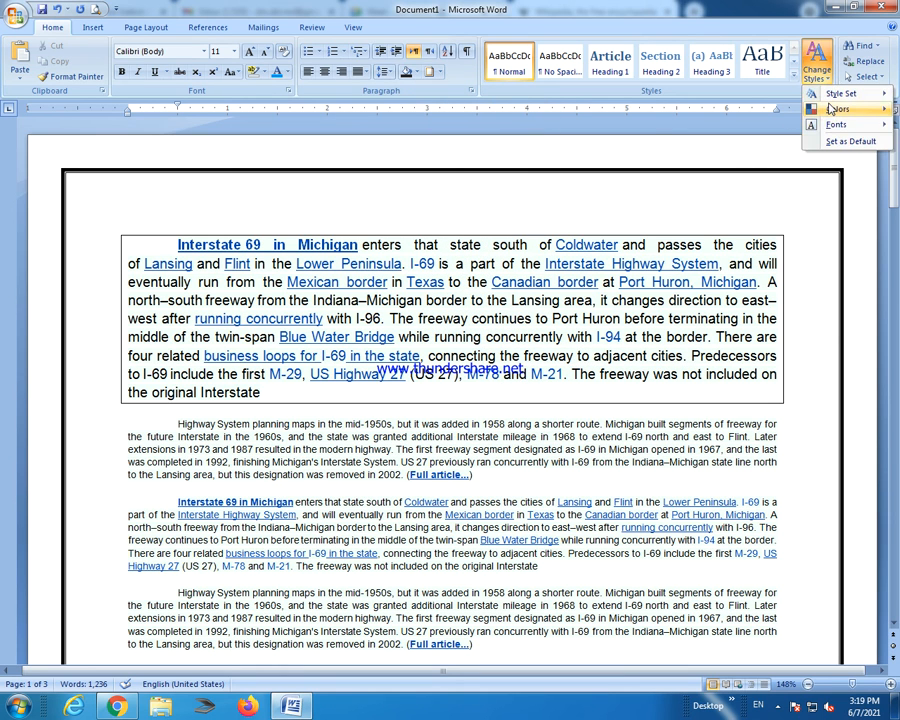
mouse_move(838, 97)
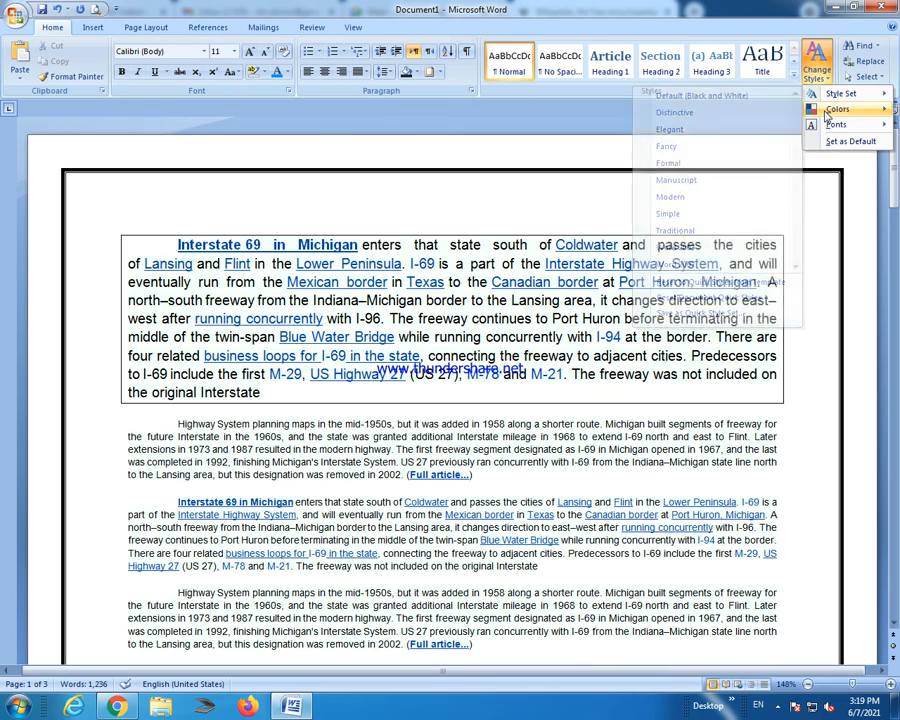
mouse_move(832, 124)
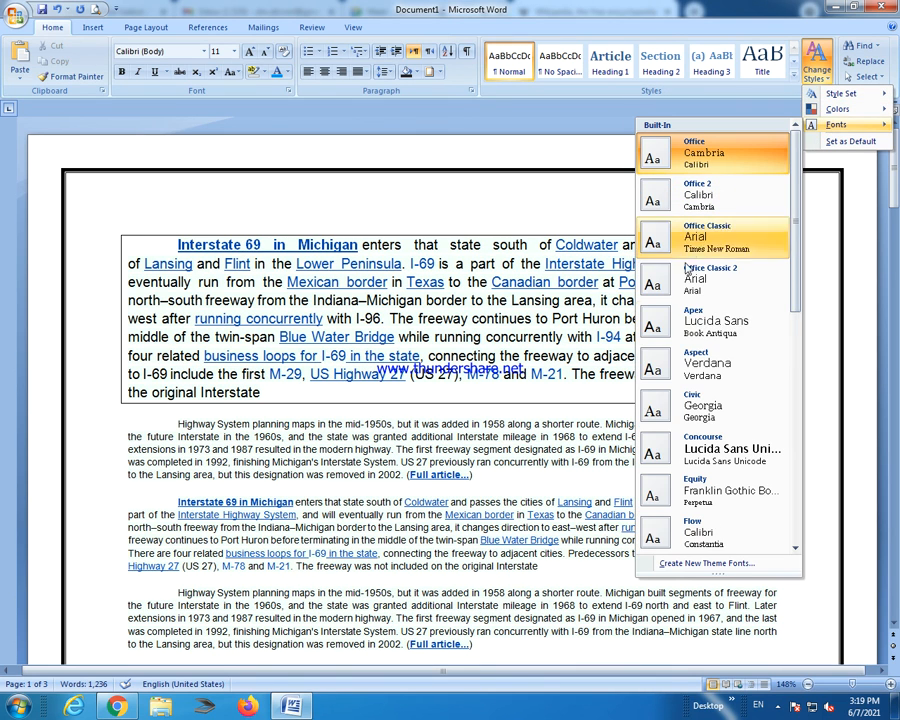
left_click(690, 330)
Choose Fancy under Change Styles > Style Set, italicizing the Interstate 69 text.
left_click_drag(257, 283, 573, 343)
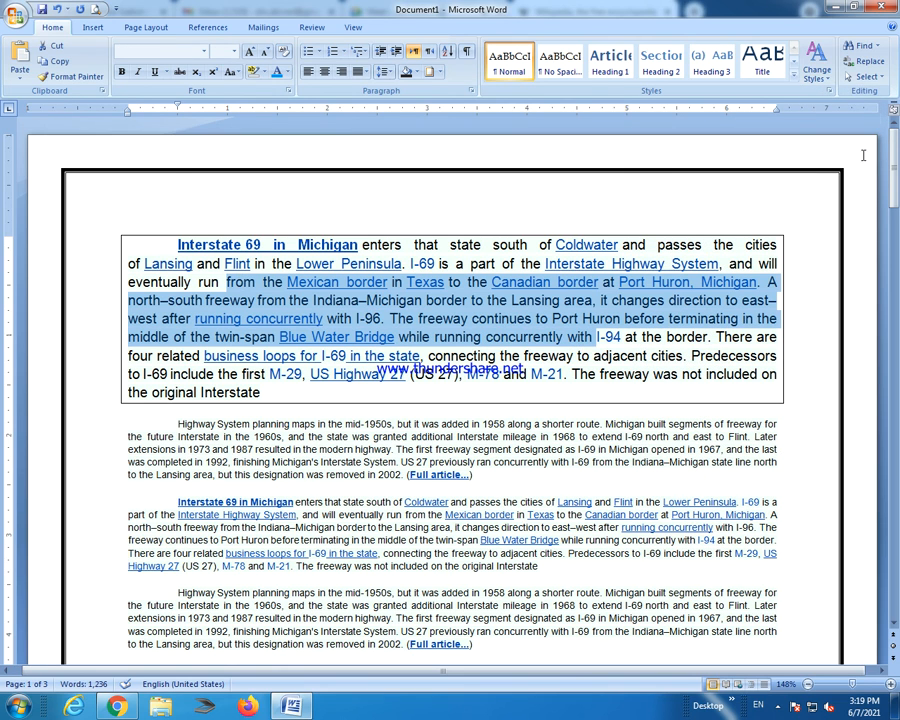
left_click(862, 63)
left_click(830, 76)
left_click(624, 265)
left_click(817, 62)
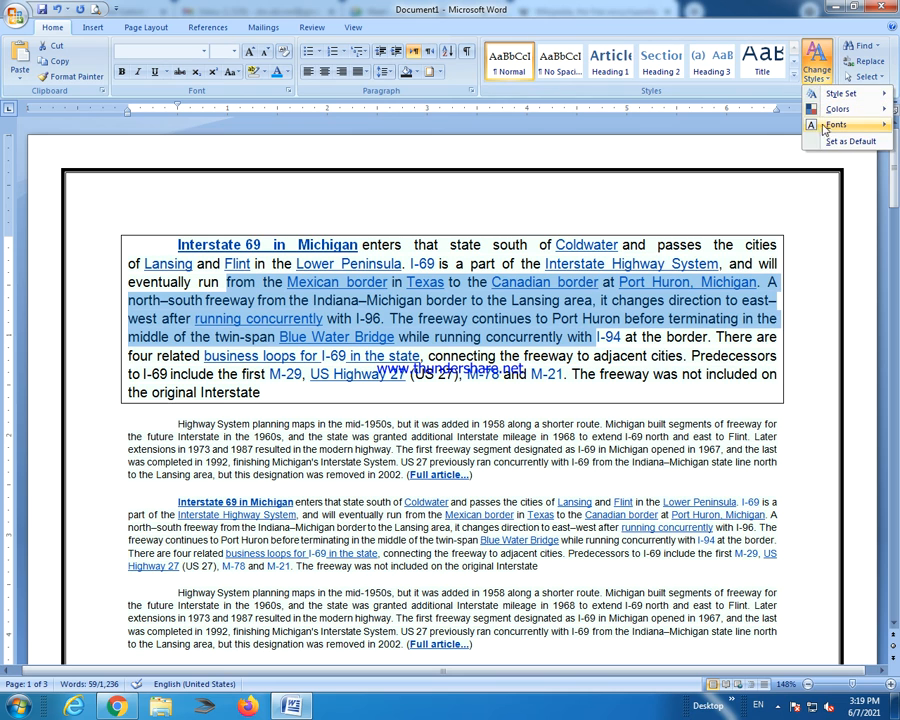
mouse_move(836, 124)
left_click(624, 283)
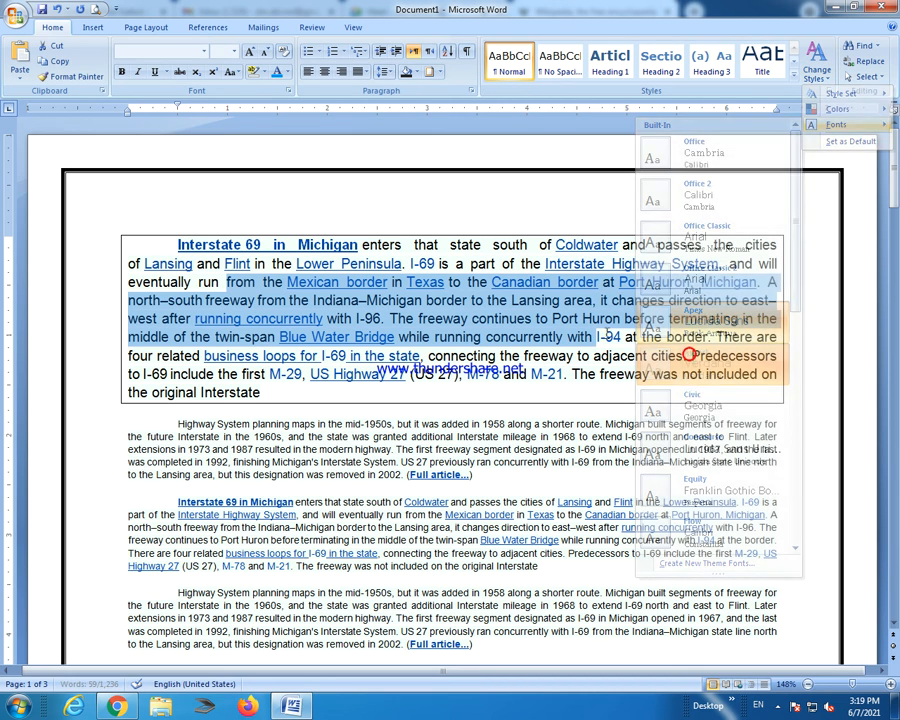
left_click(390, 318)
left_click(817, 62)
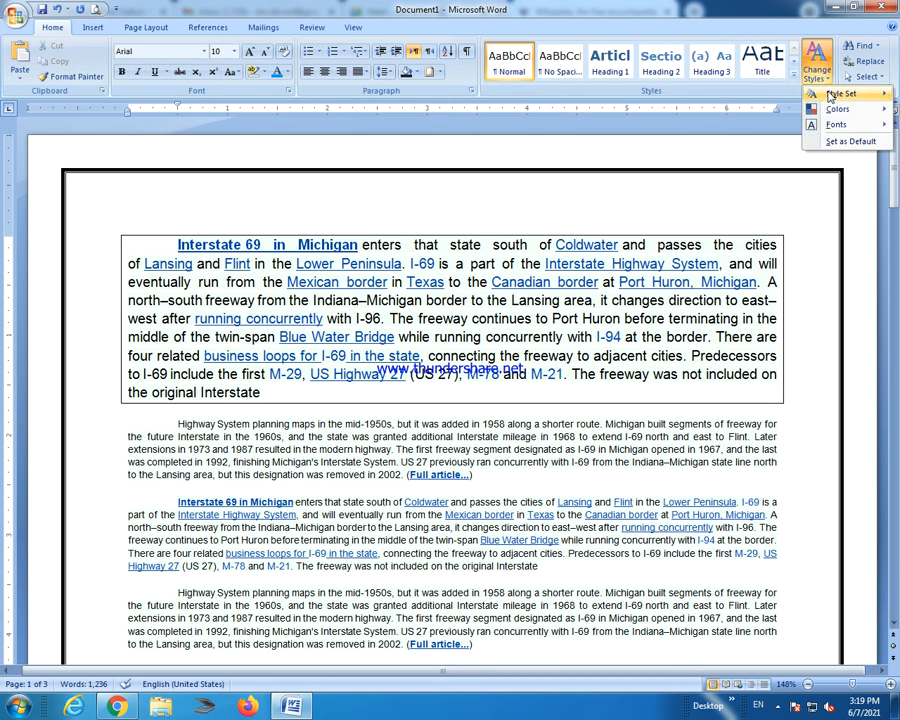
left_click(666, 146)
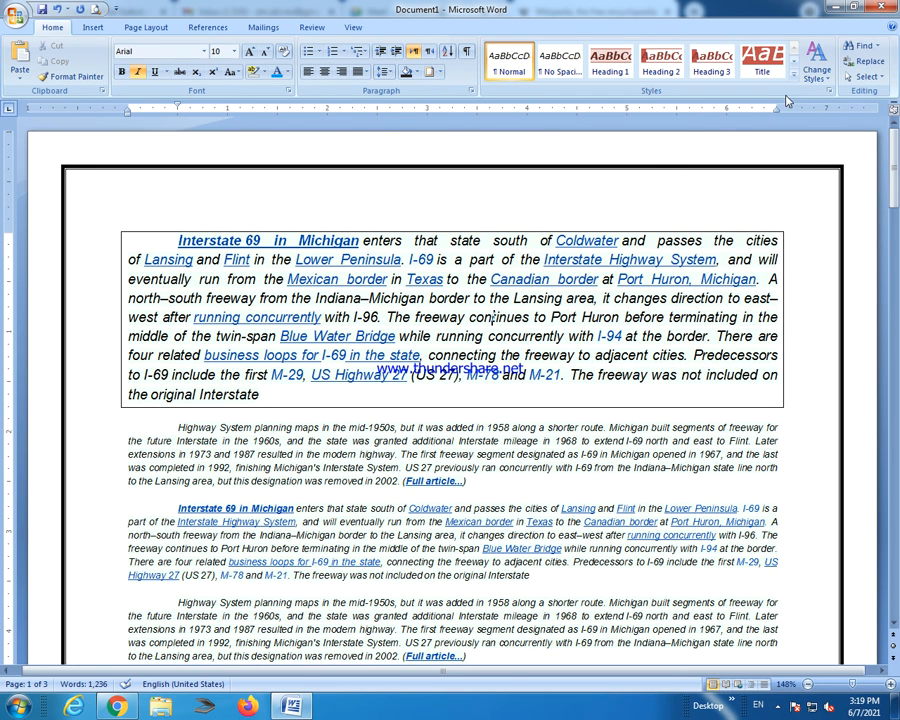
Search for '78' and step through two matches in the M-78 route name.
left_click(863, 47)
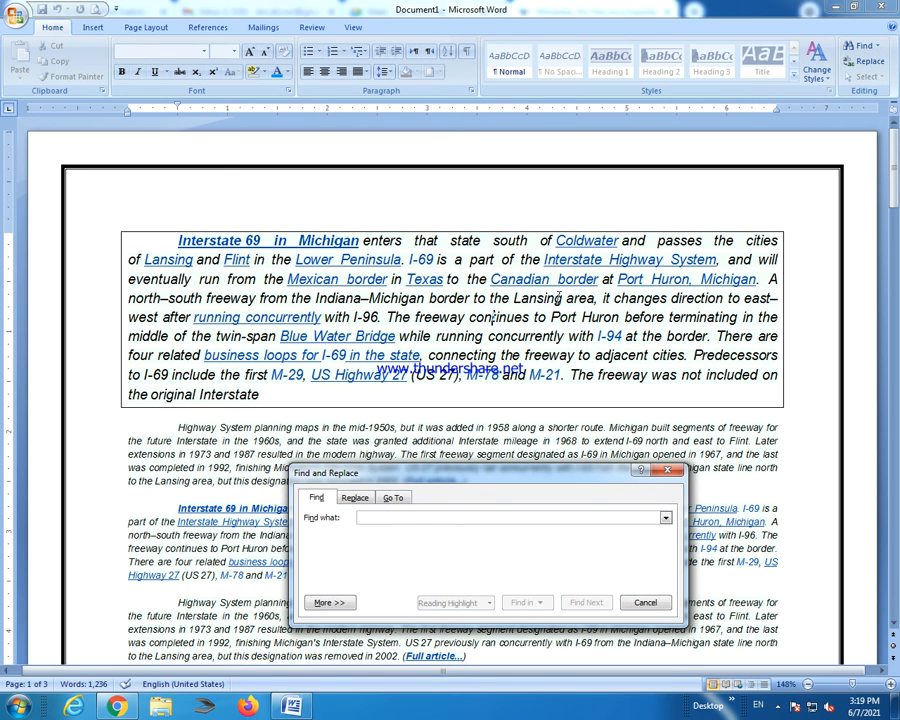
type("78")
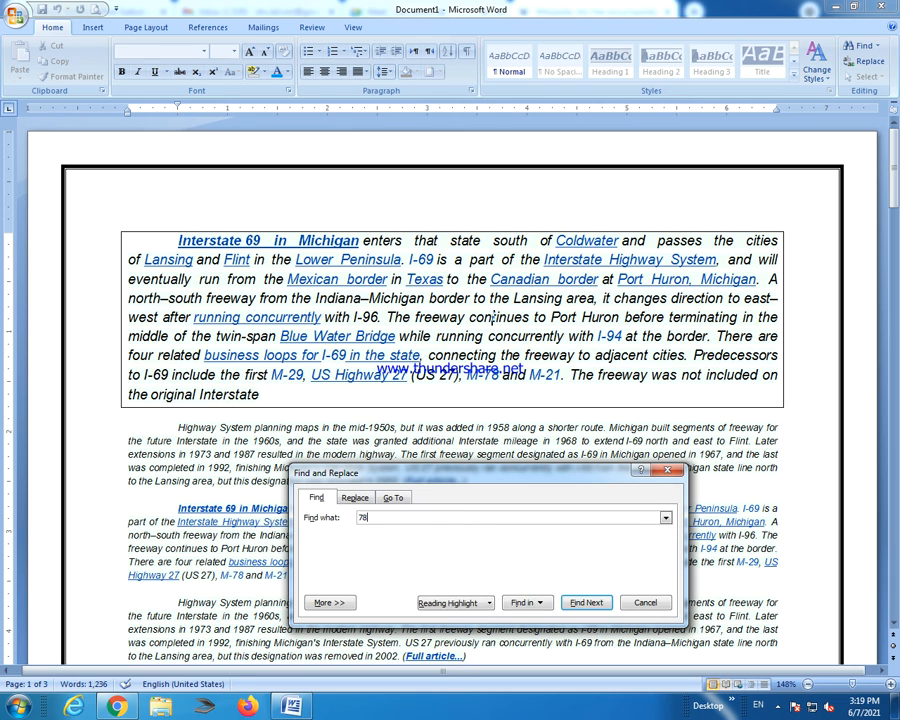
key("Return")
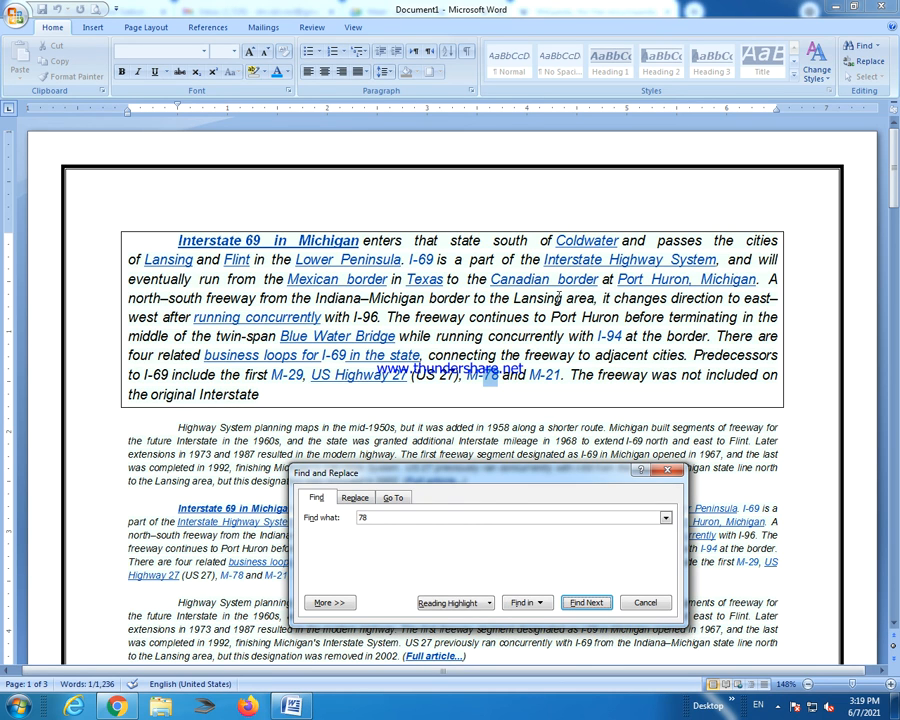
key("Return")
key("Return")
key("Return")
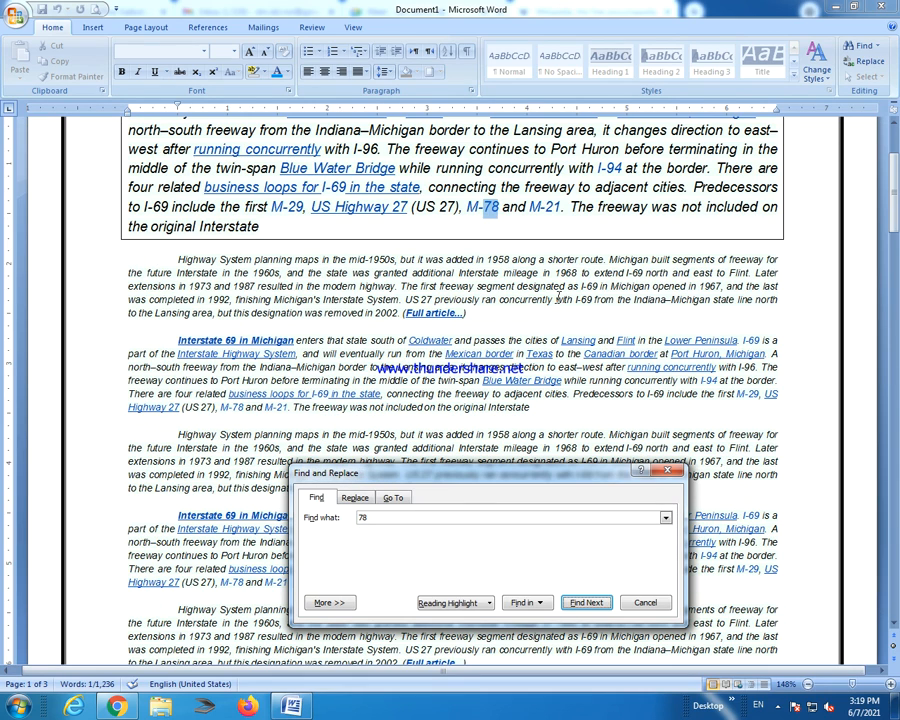
left_click(677, 472)
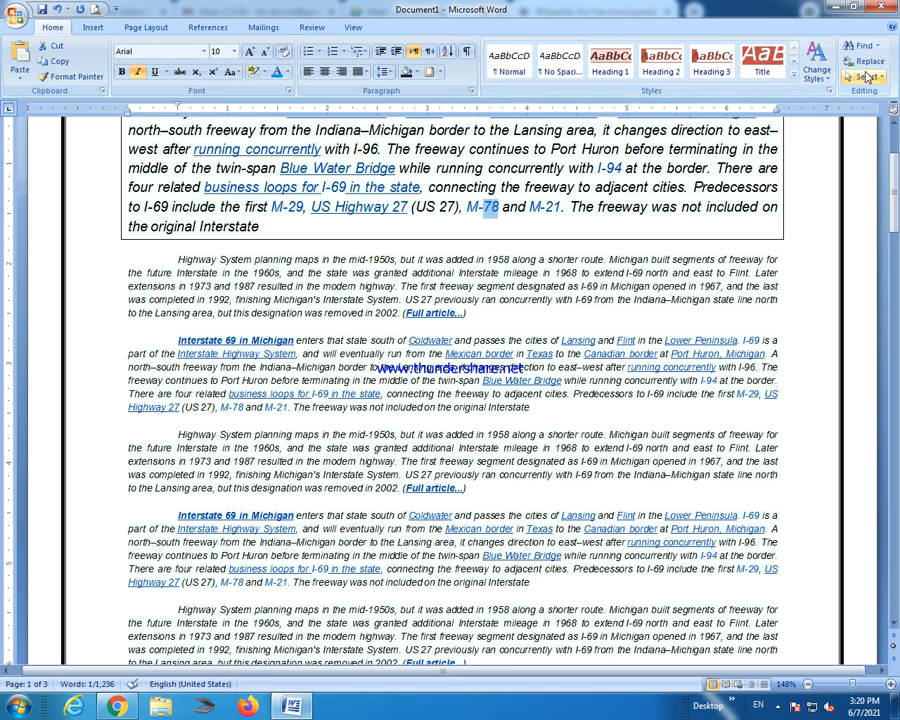
Replace every 78 with 79 throughout the document, searching from the start and acknowledging the replacement count.
left_click(870, 62)
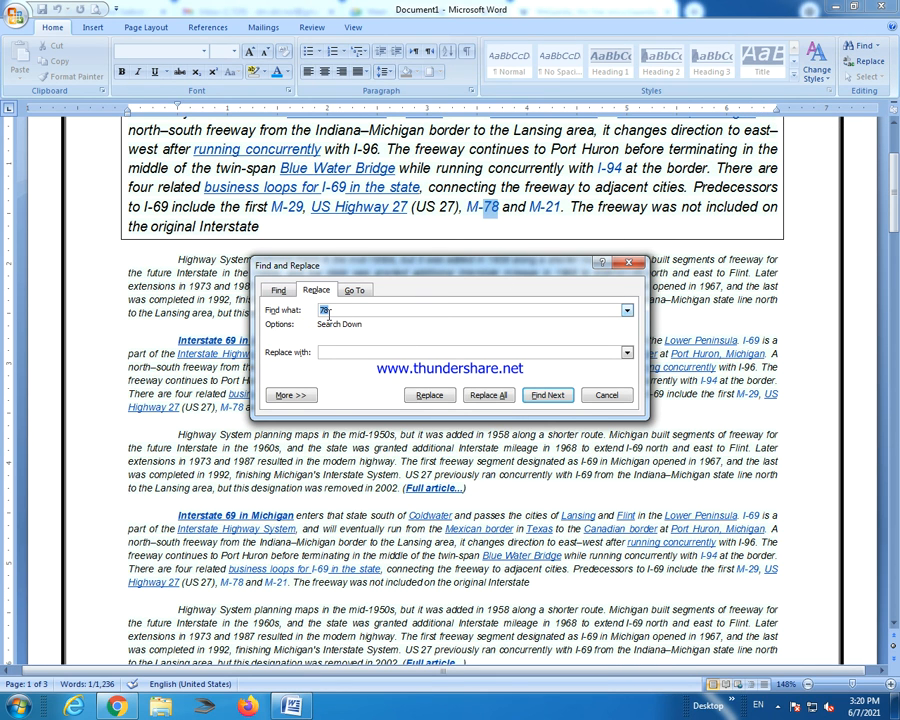
left_click(335, 352)
key("Return")
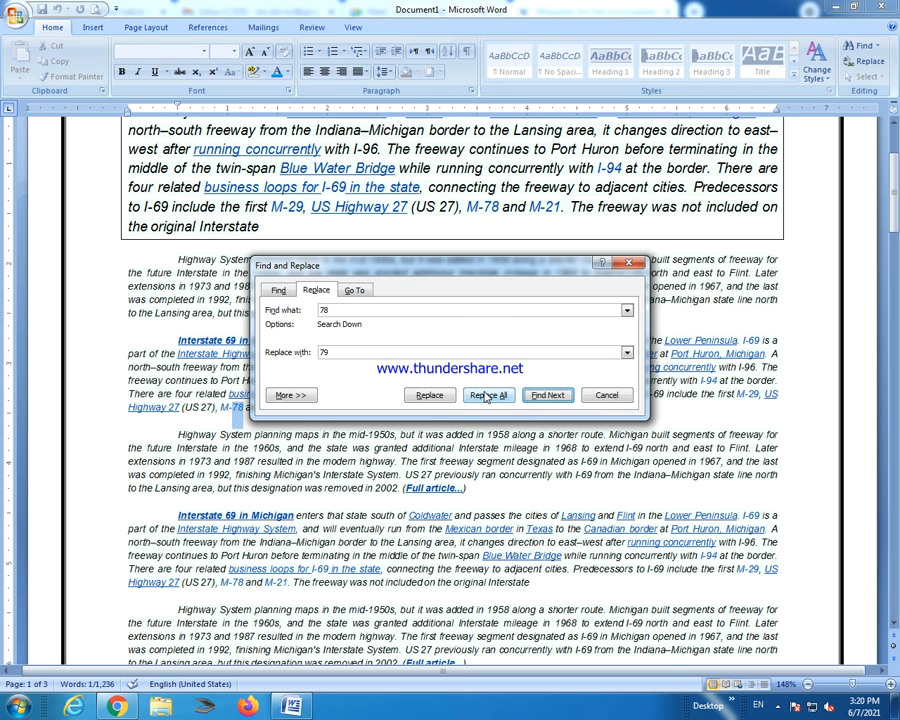
left_click(487, 395)
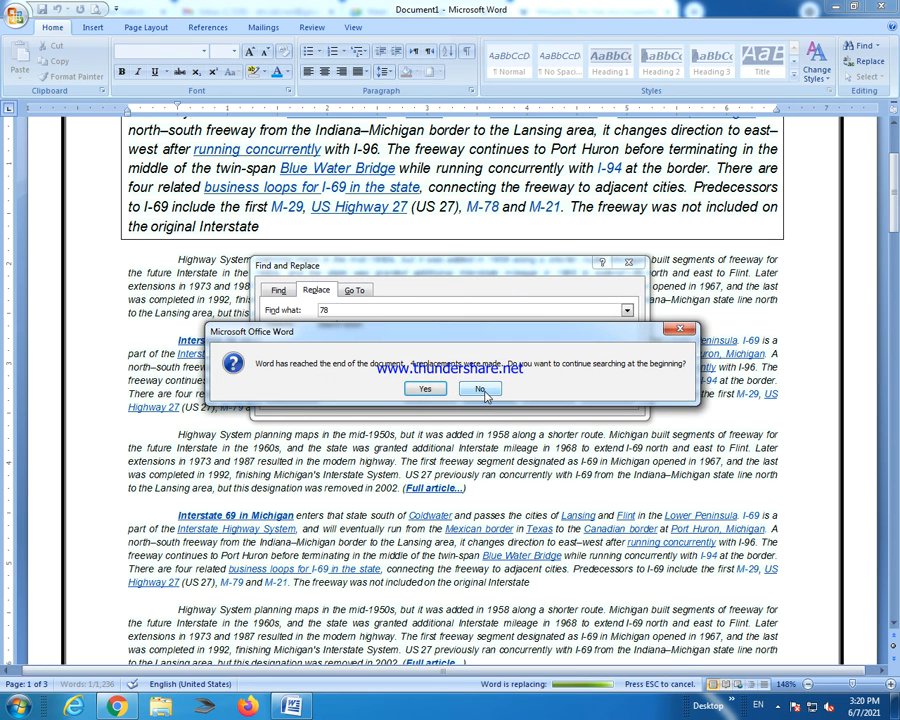
left_click(422, 391)
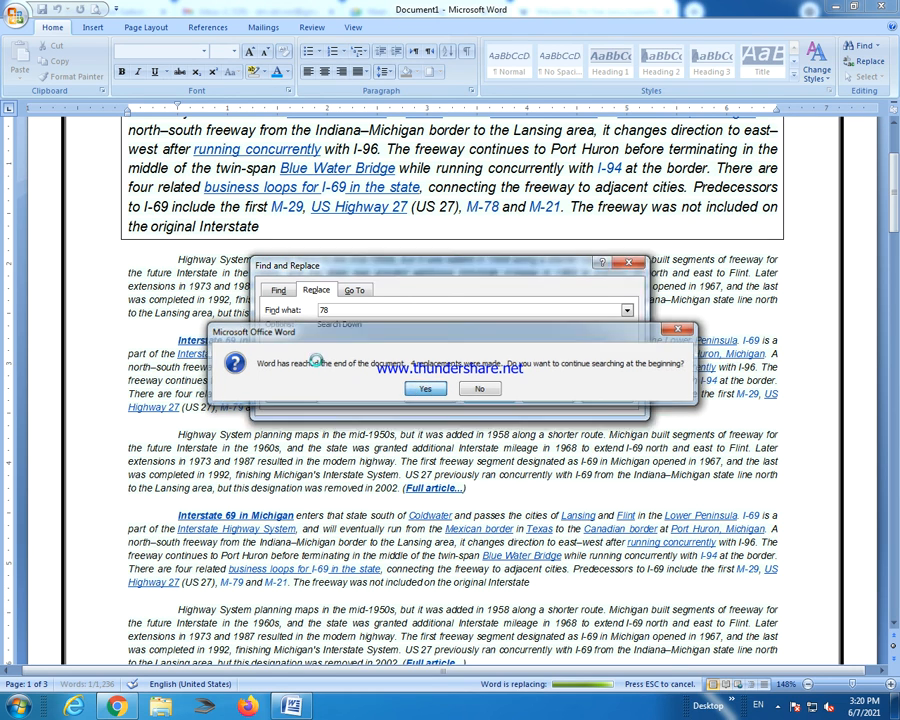
left_click(450, 387)
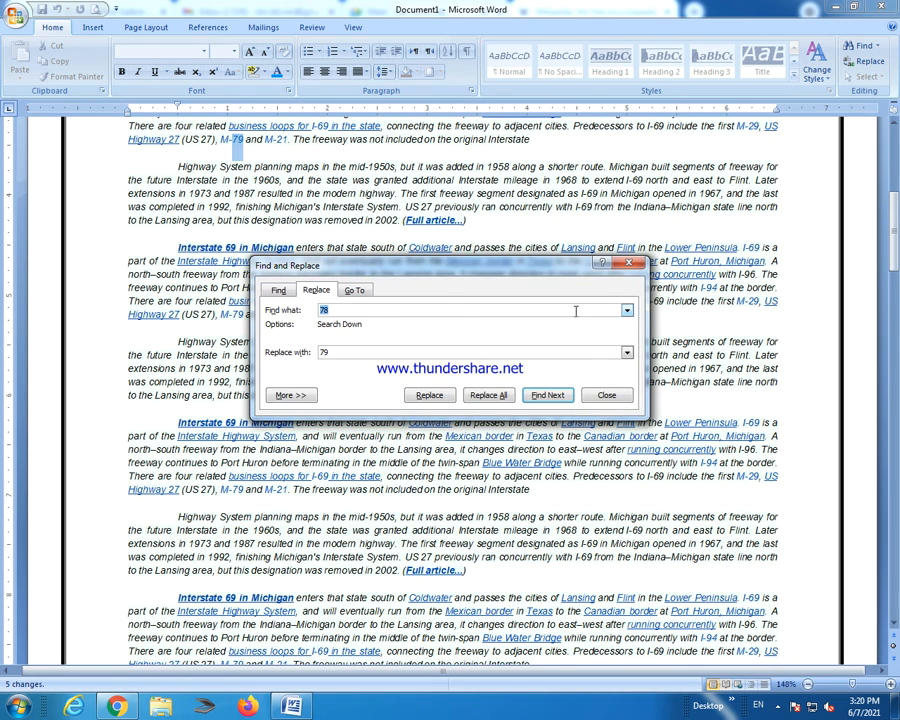
Search again to confirm no M-78 remains and every match now reads M-79.
key("Return")
key("Return")
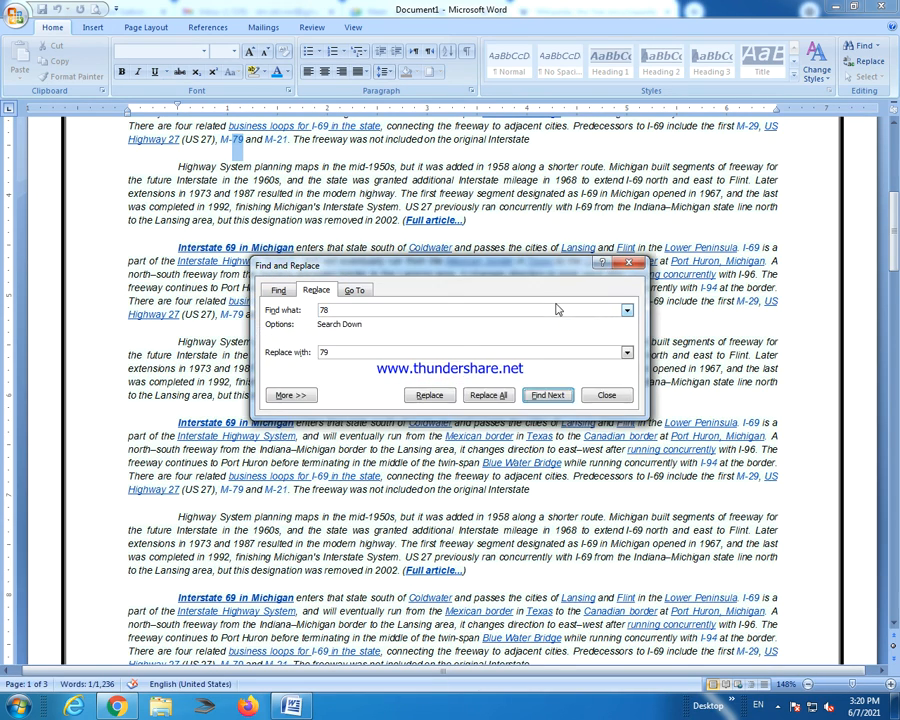
key("Return")
left_click(481, 390)
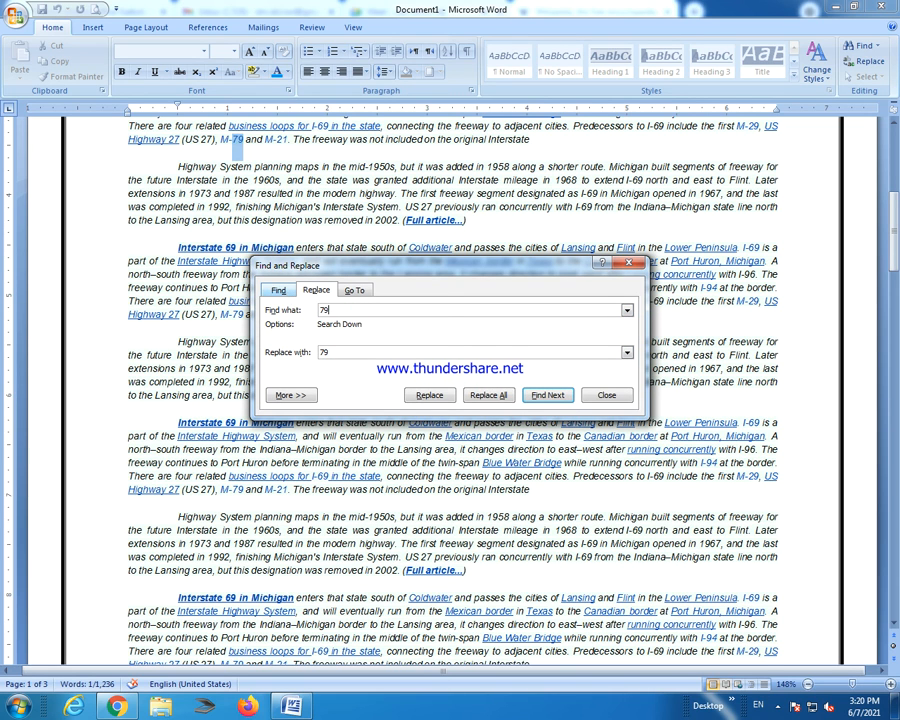
key("Return")
key("Return")
key("Return")
key("Return")
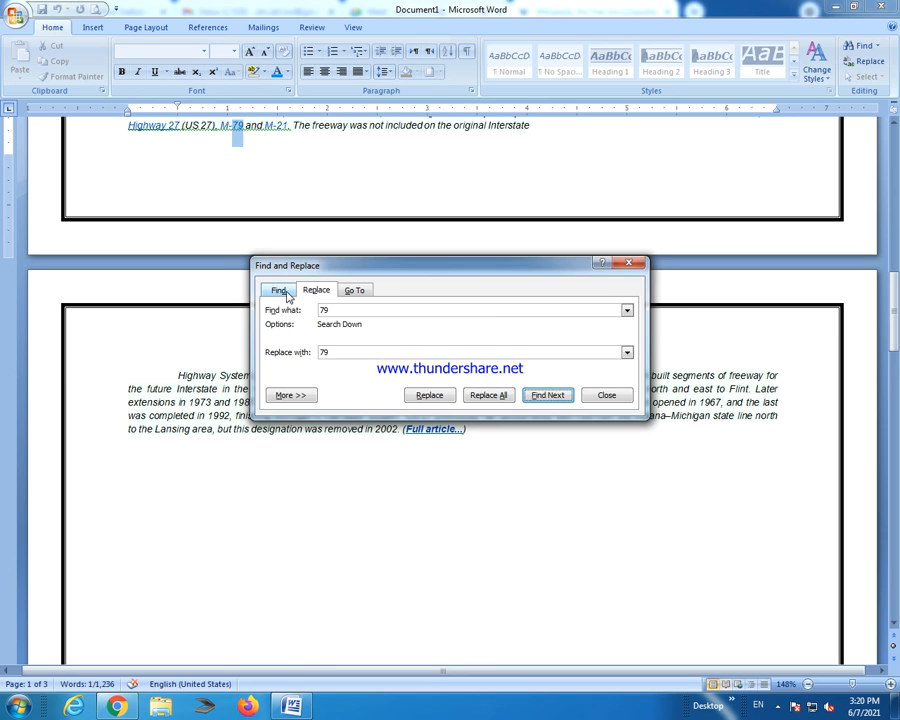
key("Return")
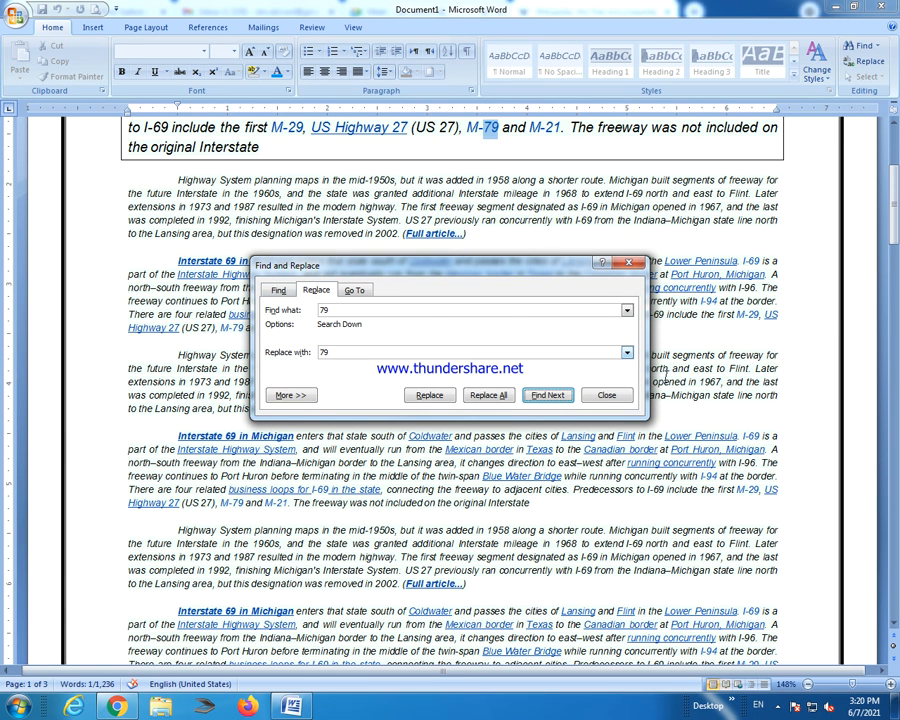
left_click(619, 394)
left_click(872, 78)
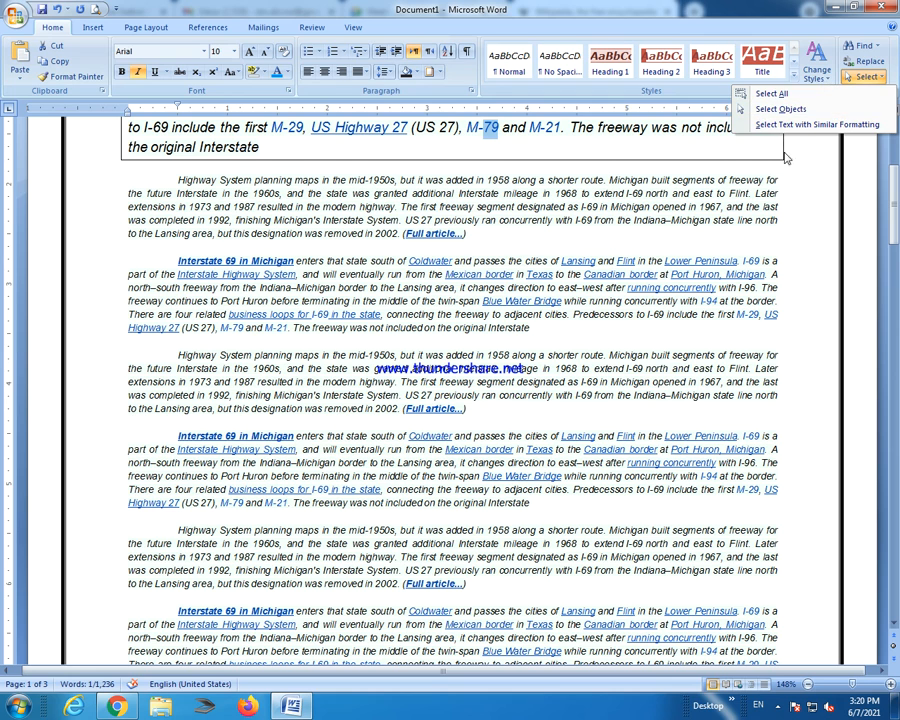
left_click(708, 255)
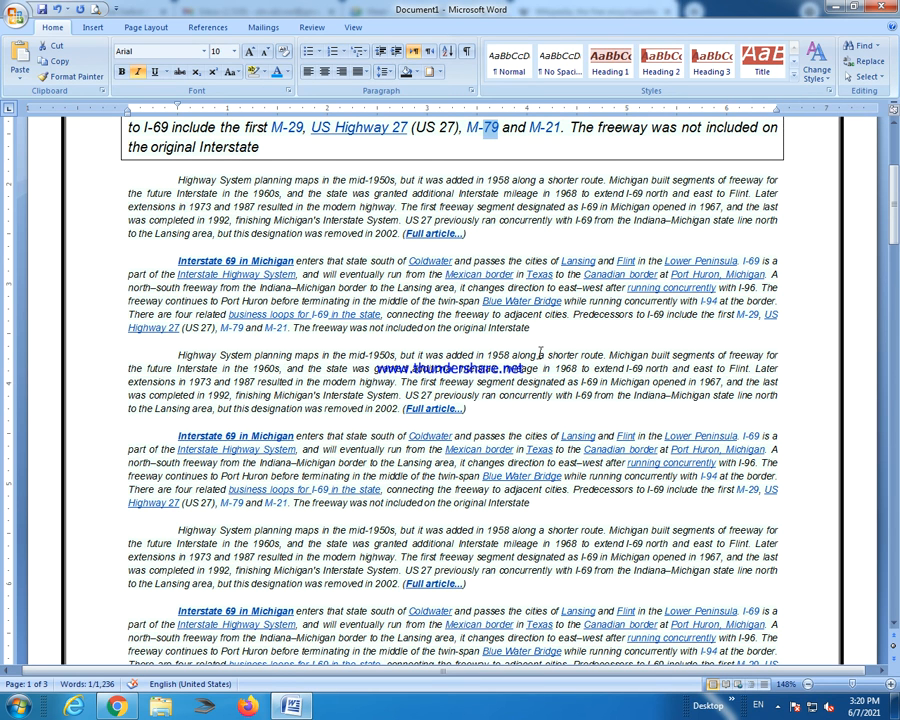
scroll(540, 352, "up", 5)
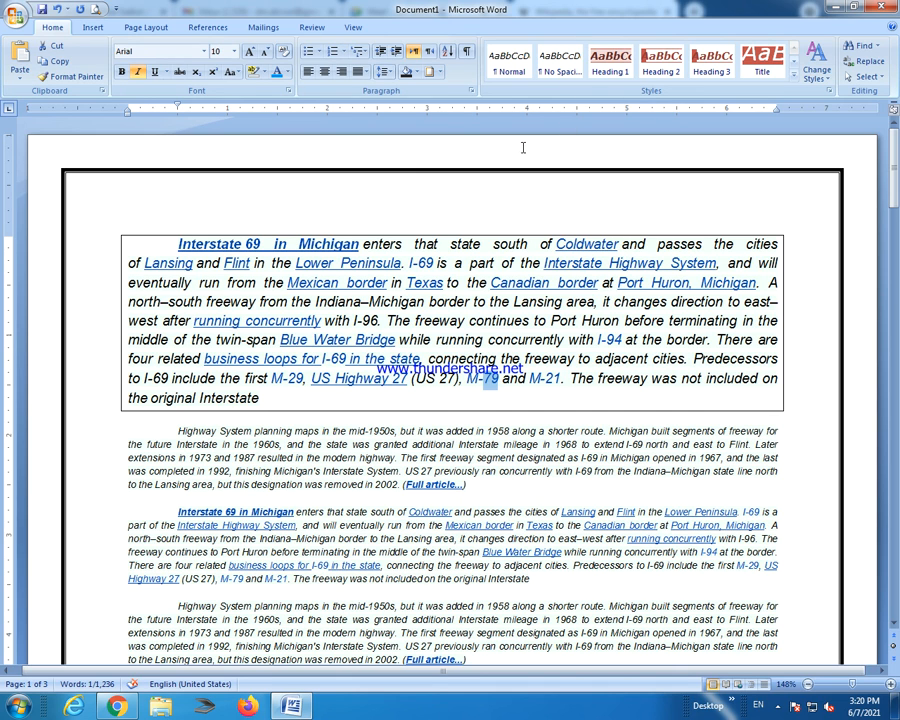
left_click(92, 28)
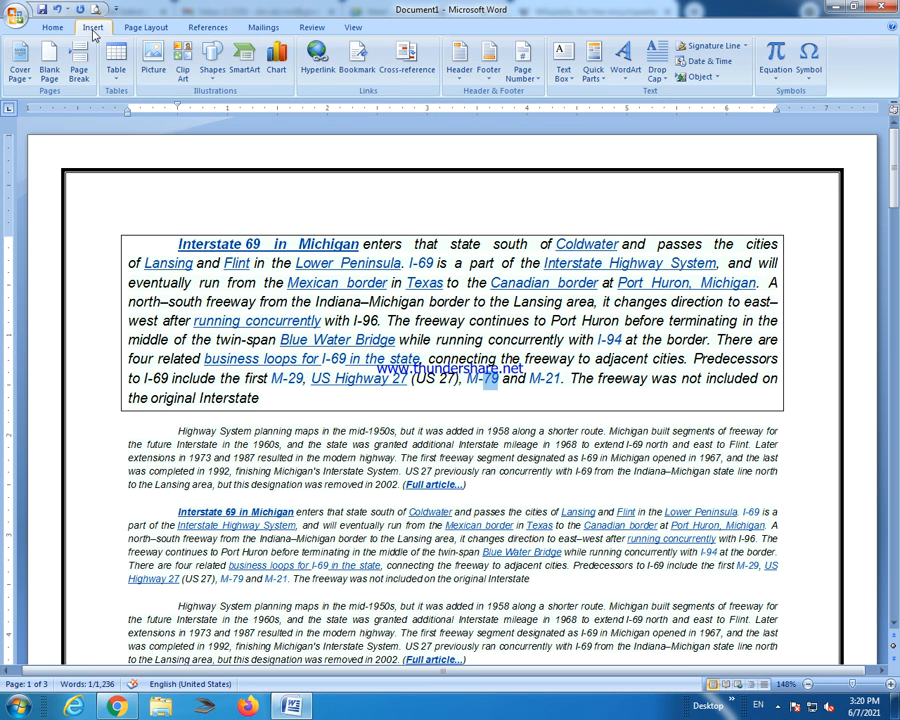
left_click(60, 32)
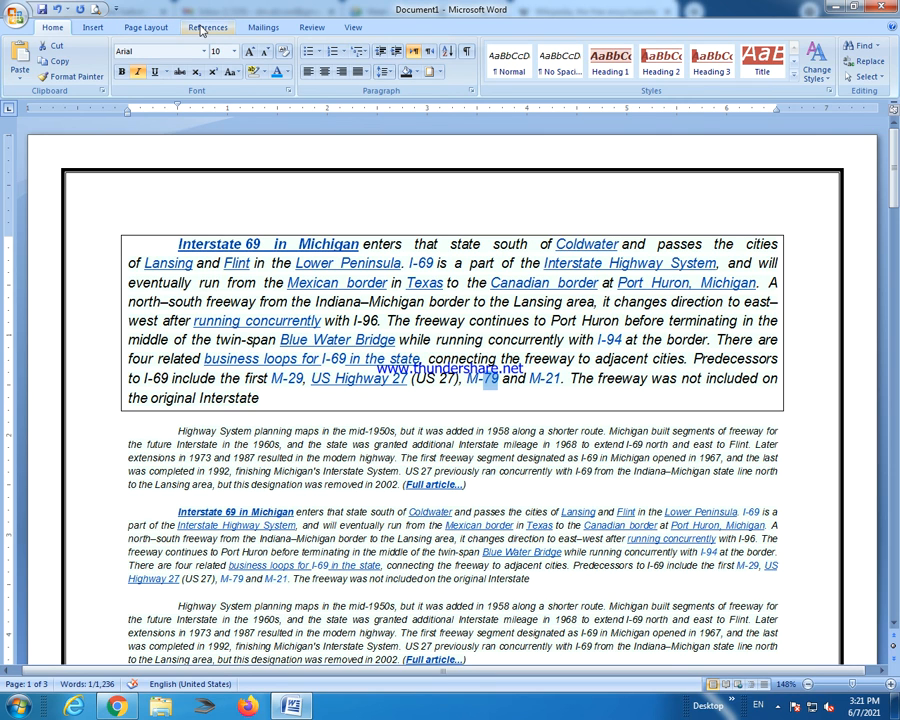
left_click(349, 29)
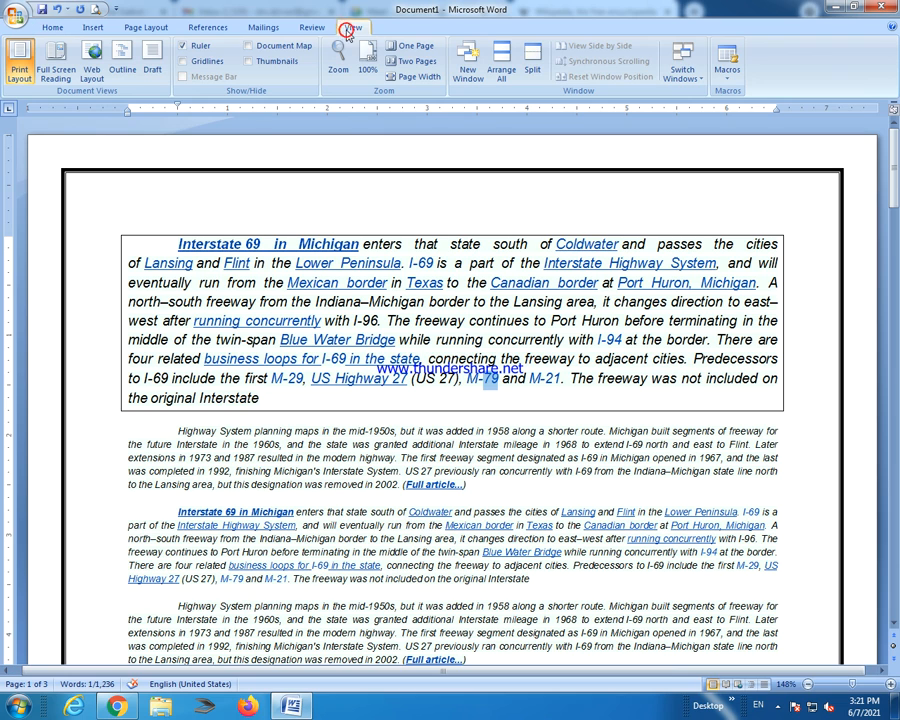
left_click(50, 27)
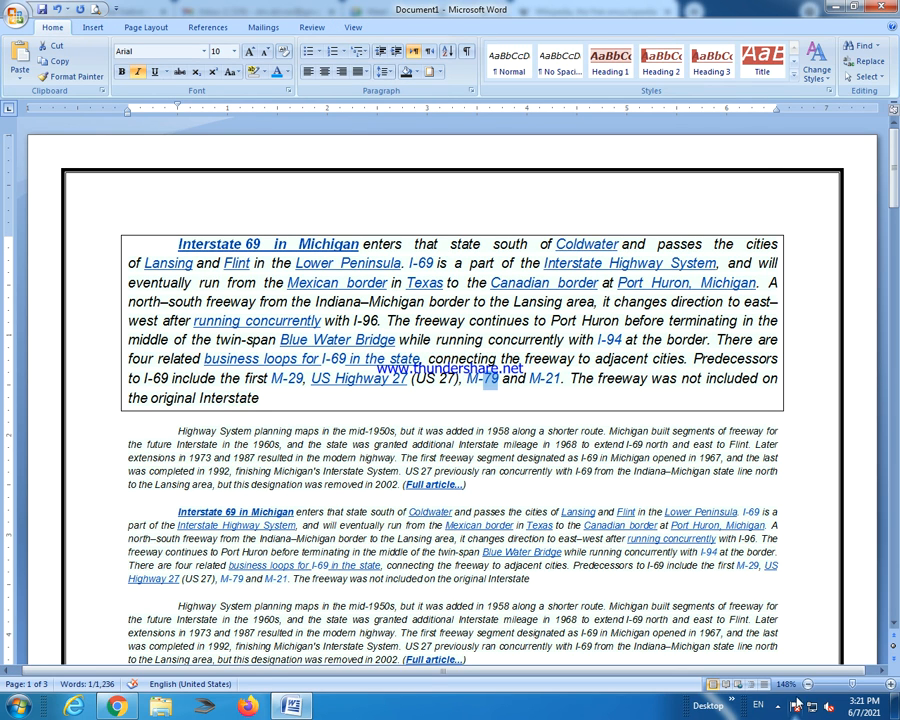
left_click(778, 706)
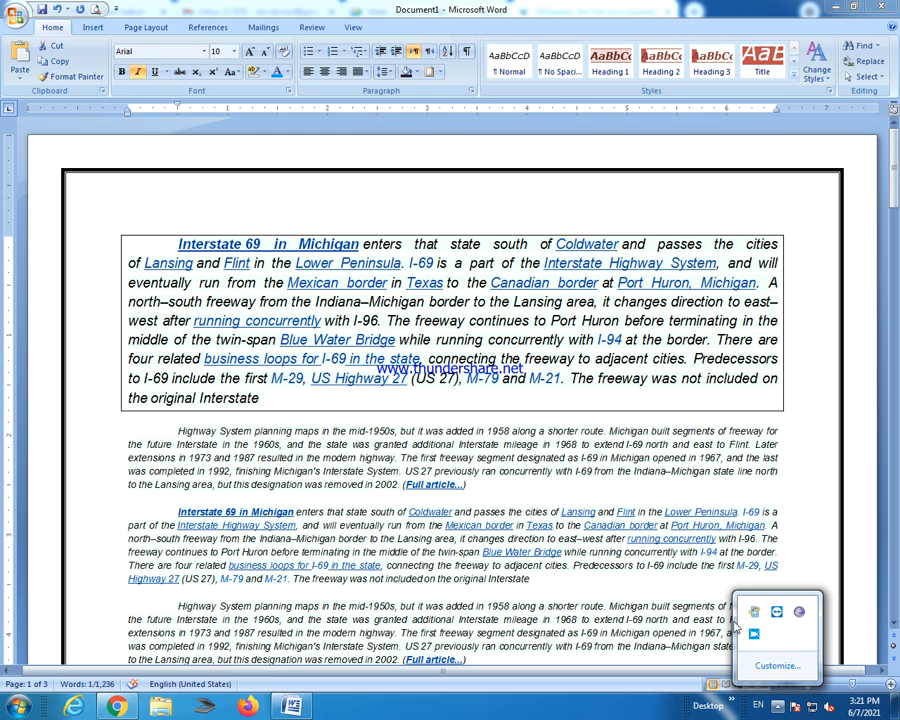